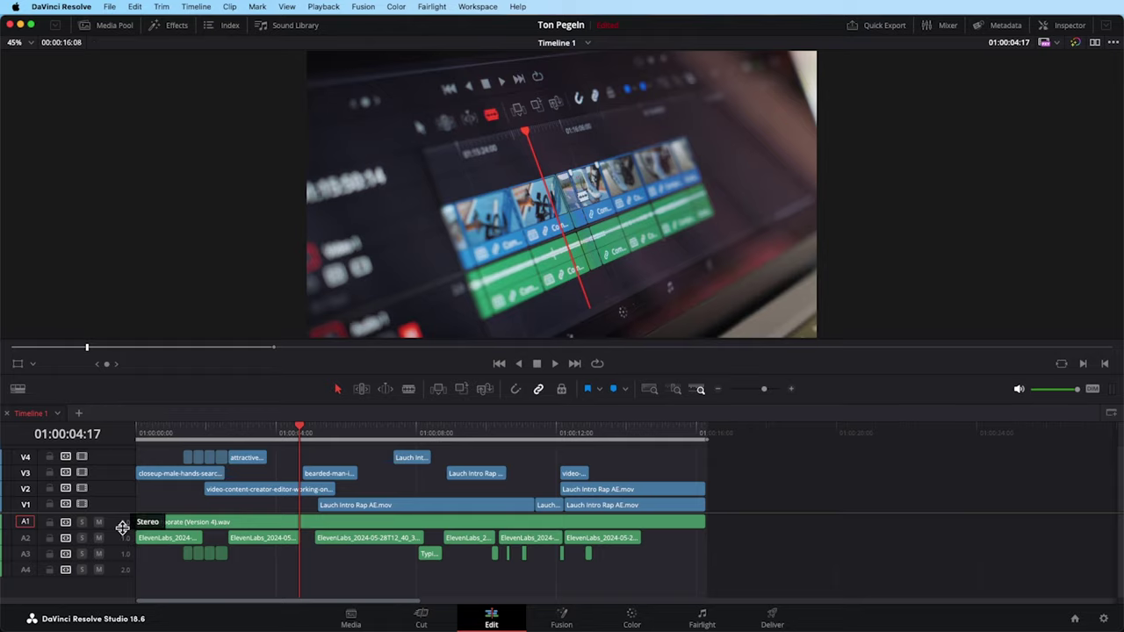
Increase Audio Track Height in Timeline View Options so the music and ElevenLabs waveforms show.
left_click_drag(122, 527, 128, 540)
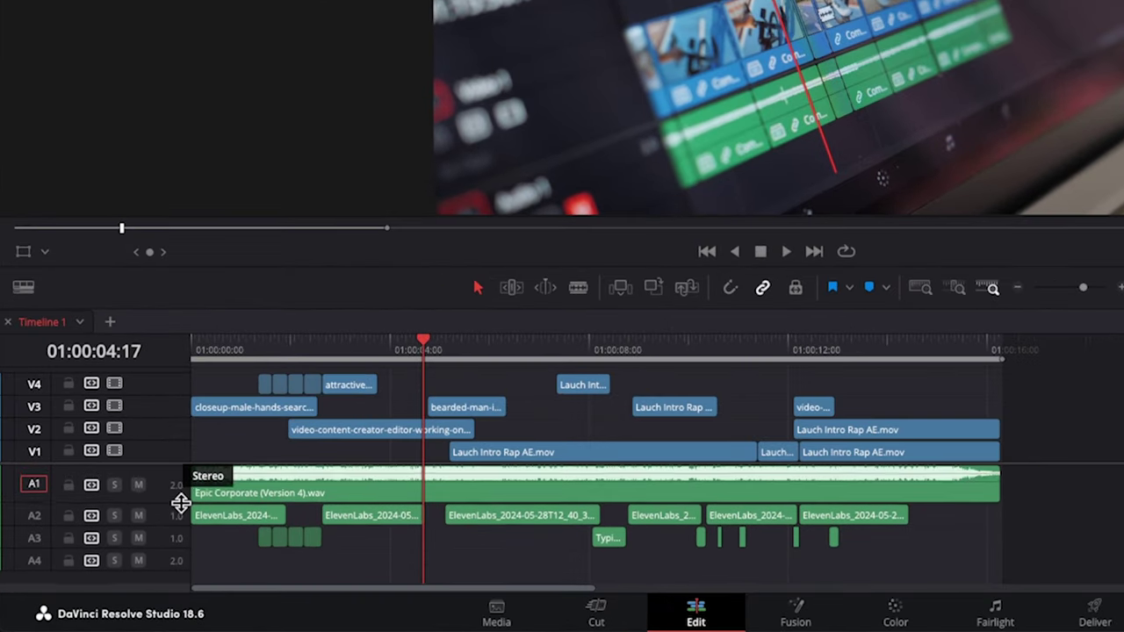
left_click_drag(180, 503, 180, 475)
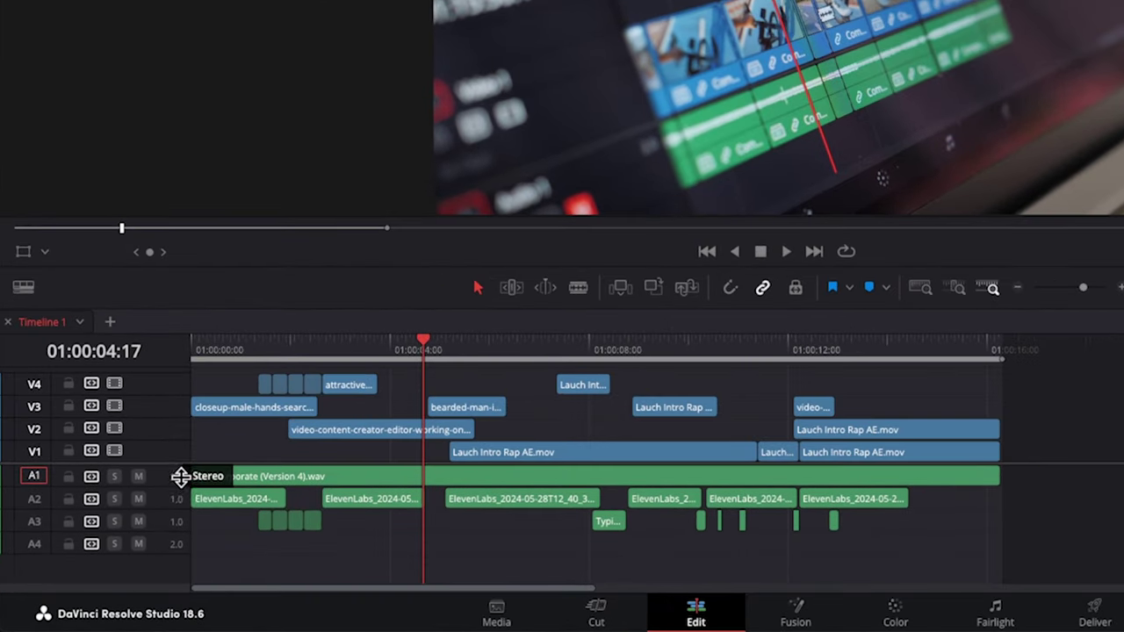
left_click(24, 288)
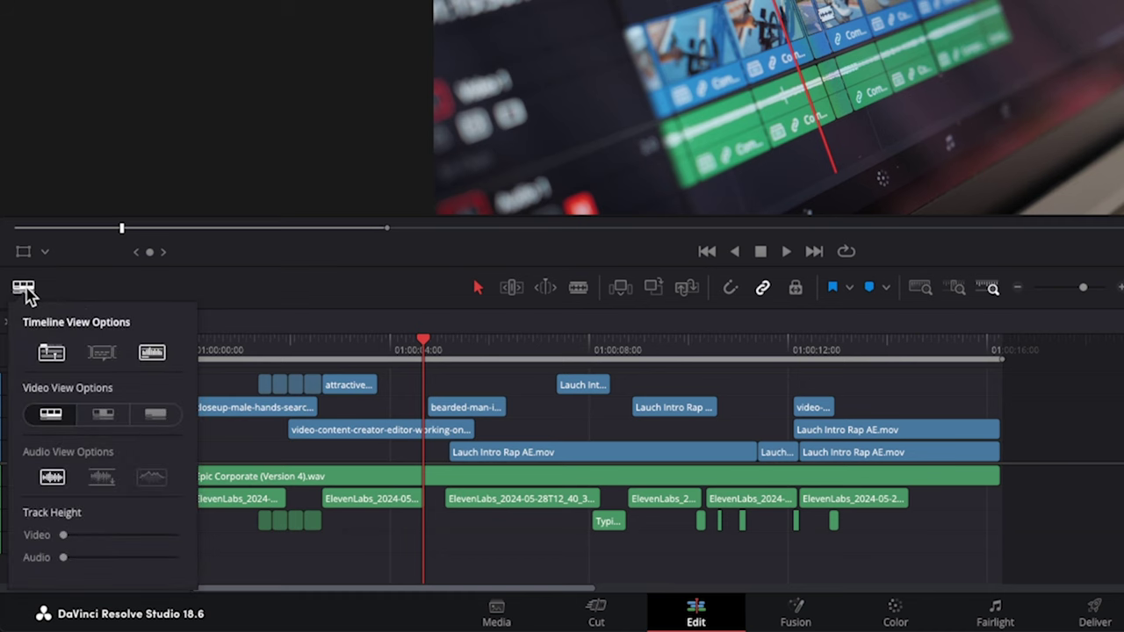
mouse_move(63, 557)
left_mouse_down()
mouse_move(79, 563)
mouse_move(76, 537)
mouse_move(103, 539)
mouse_move(63, 536)
left_mouse_up()
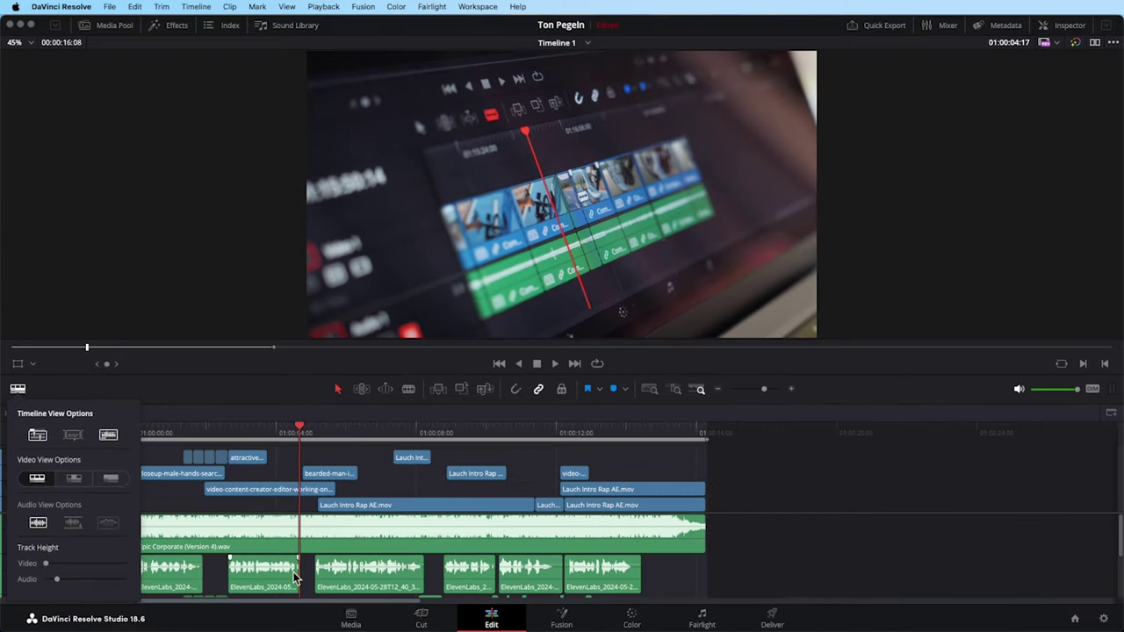
left_click(820, 555)
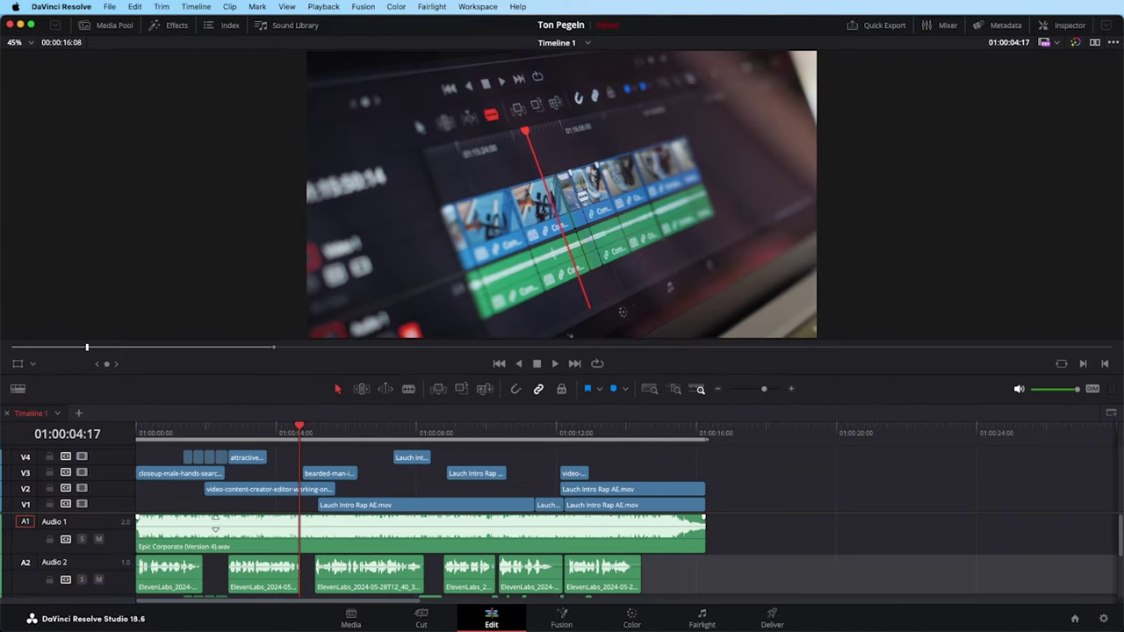
Return the playhead to the start and enlarge the timeline to reveal Audio 3.
left_click(187, 432)
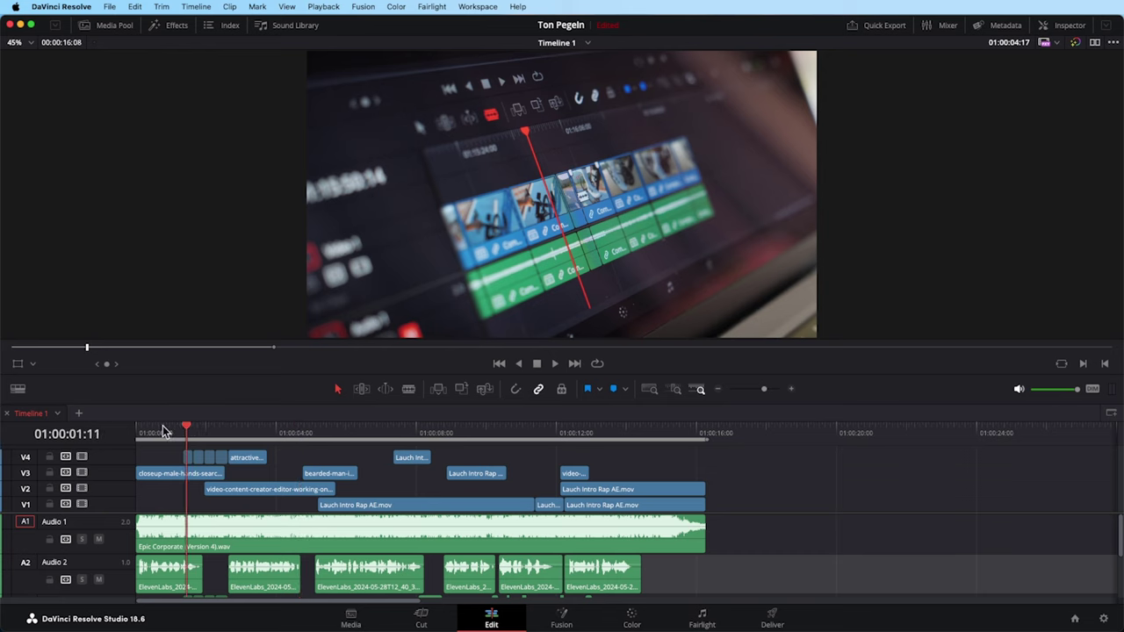
left_click(131, 430)
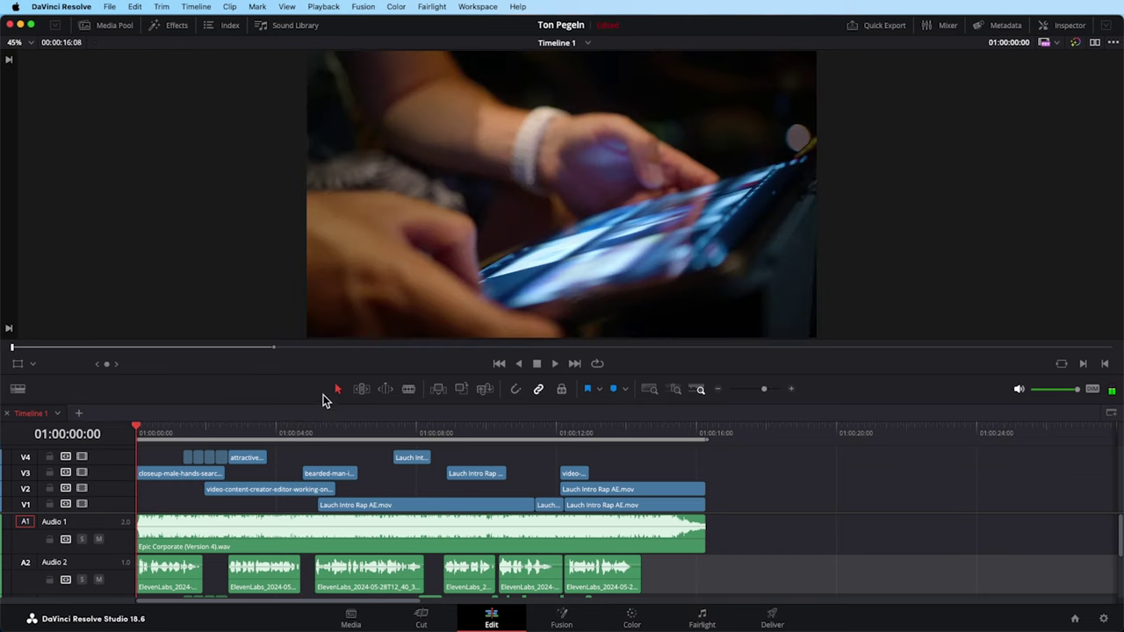
left_click_drag(296, 373, 304, 332)
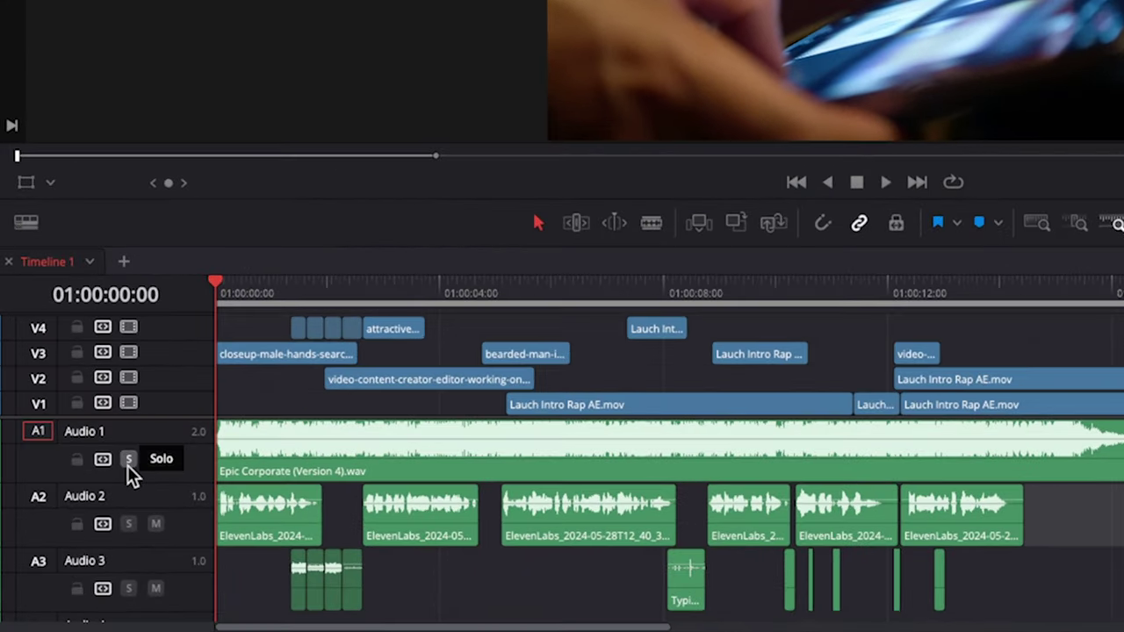
Solo Audio 1 and play it alone, then unsolo it and return to the start.
left_click(129, 458)
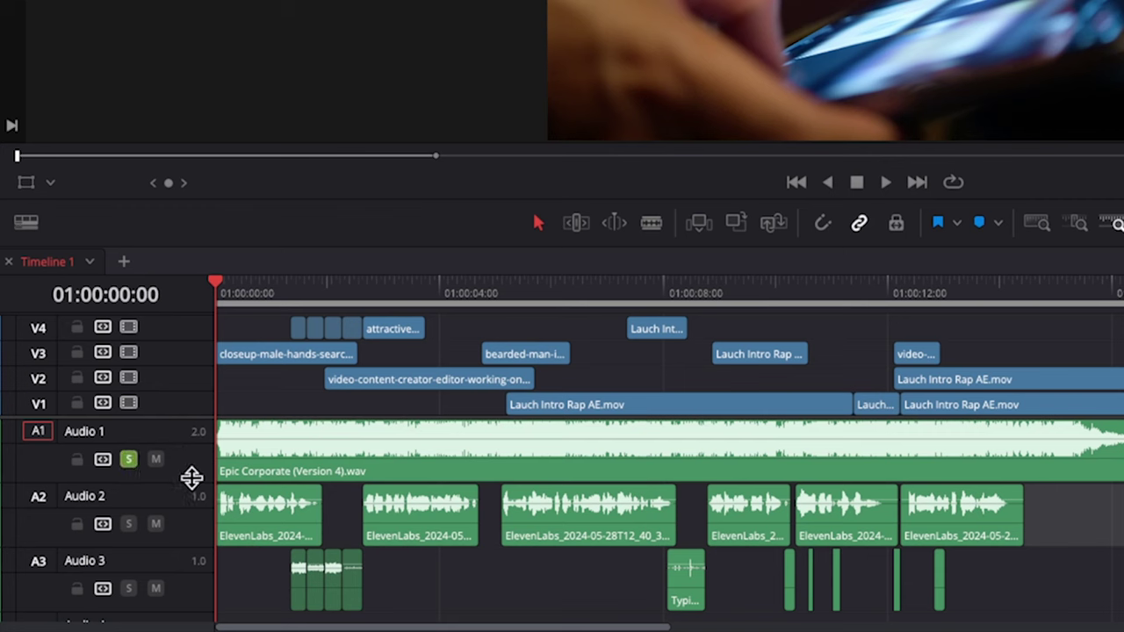
key("space")
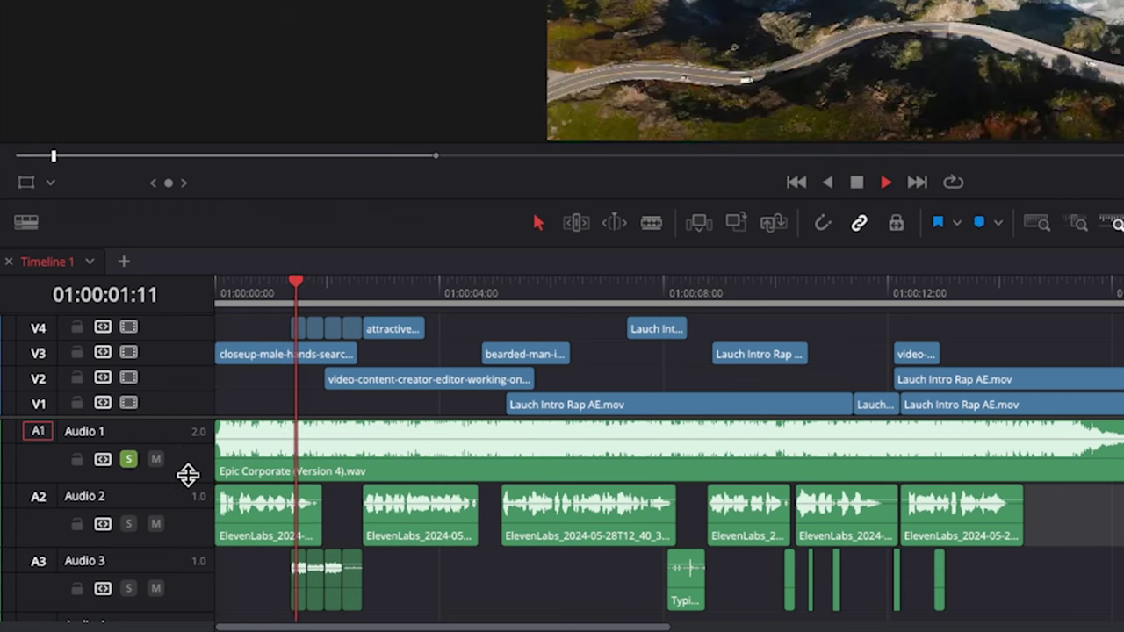
key("space")
left_click(131, 460)
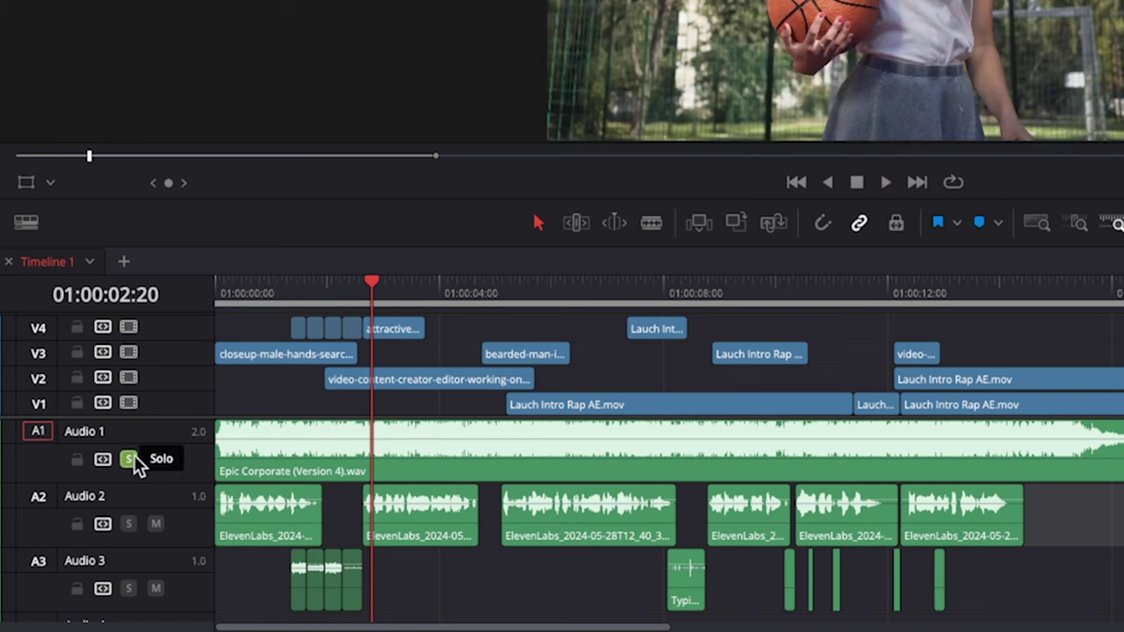
key("Home")
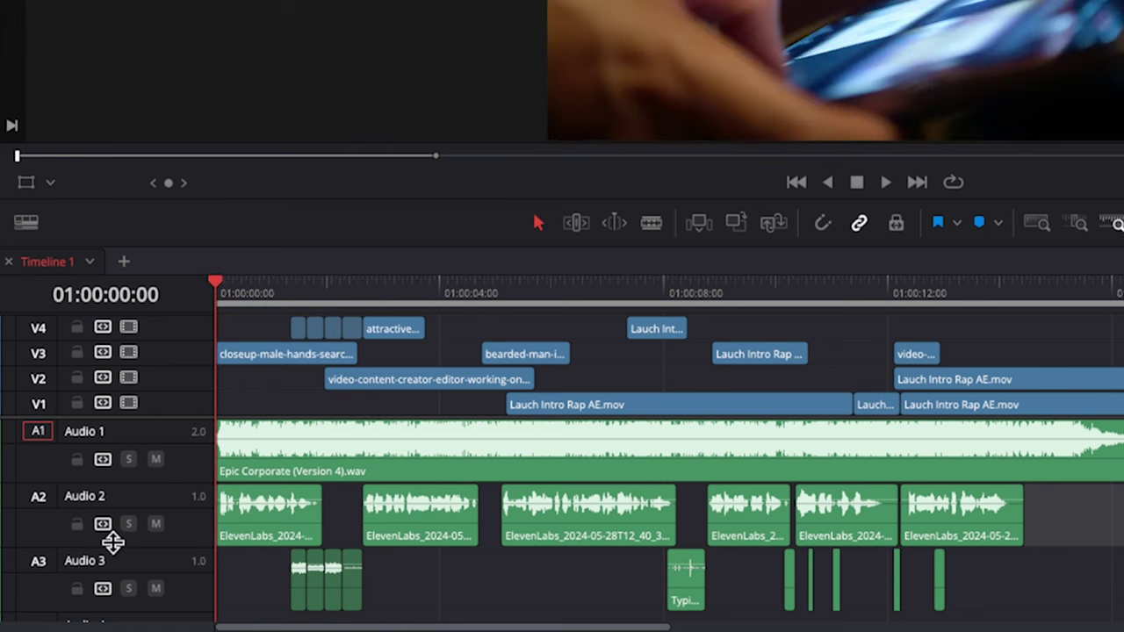
Solo and play Audio 2, then Audio 3, leaving no track soloed.
left_click(129, 524)
key("space")
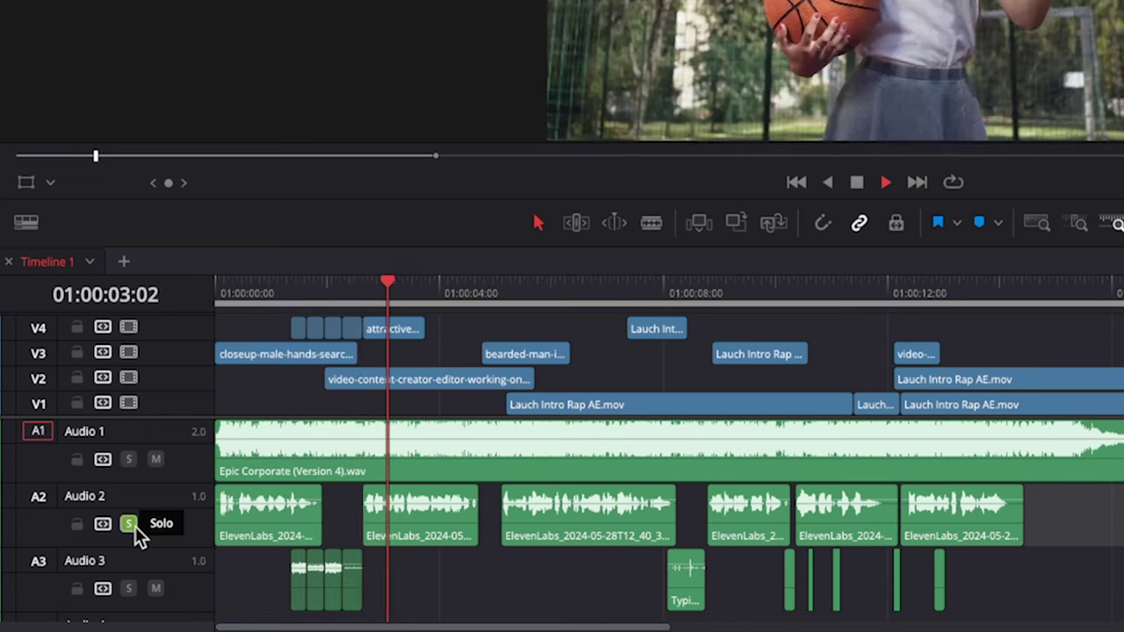
key("space")
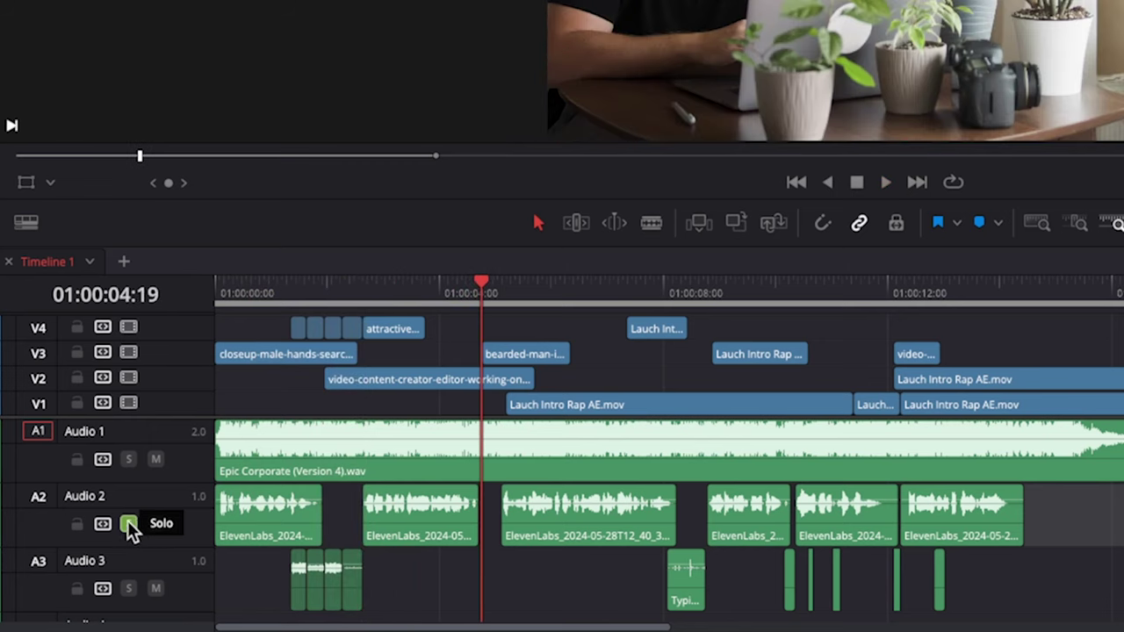
left_click(129, 524)
left_click(129, 587)
left_click(286, 301)
key("space")
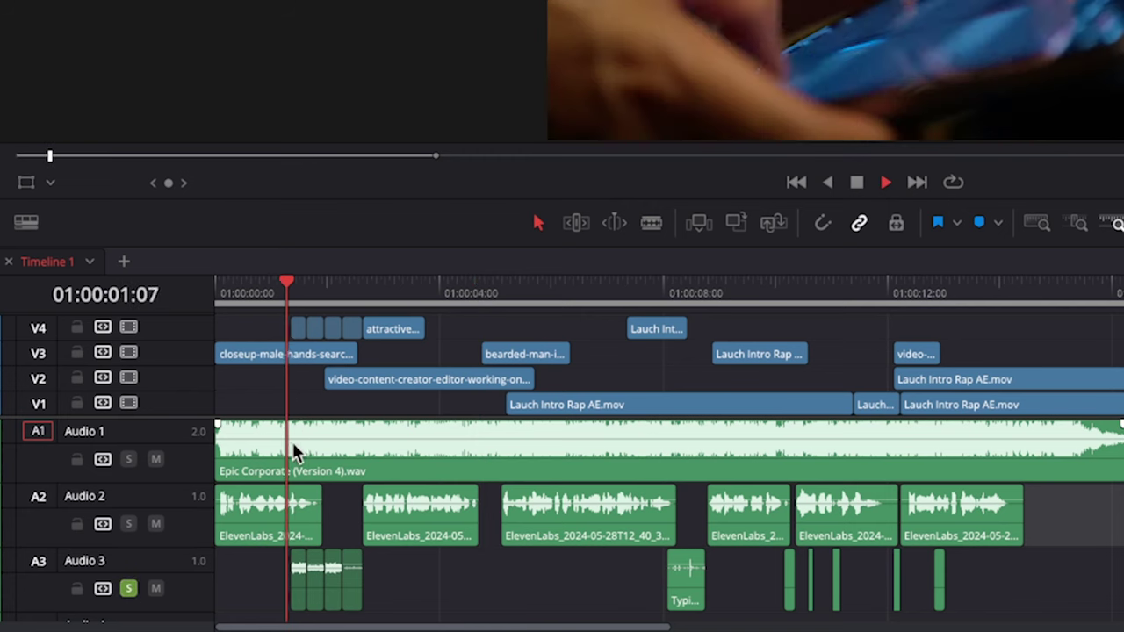
key("space")
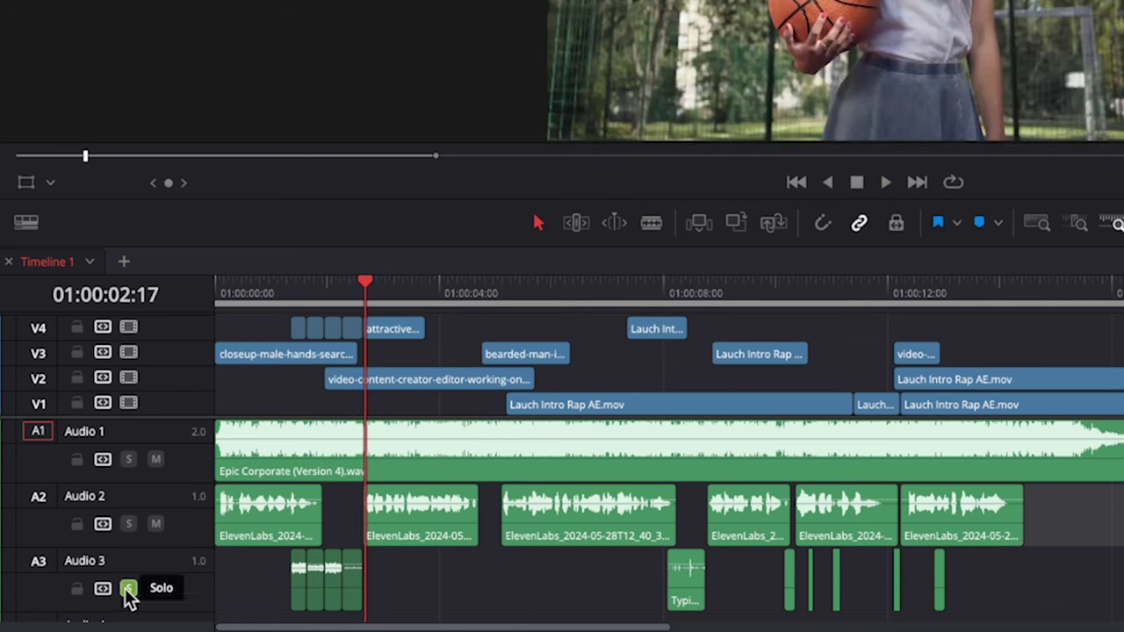
left_click(128, 590)
Rename track A1 to Musik, A2 to VO and A3 to SFX.
double_click(86, 432)
key("BackSpace")
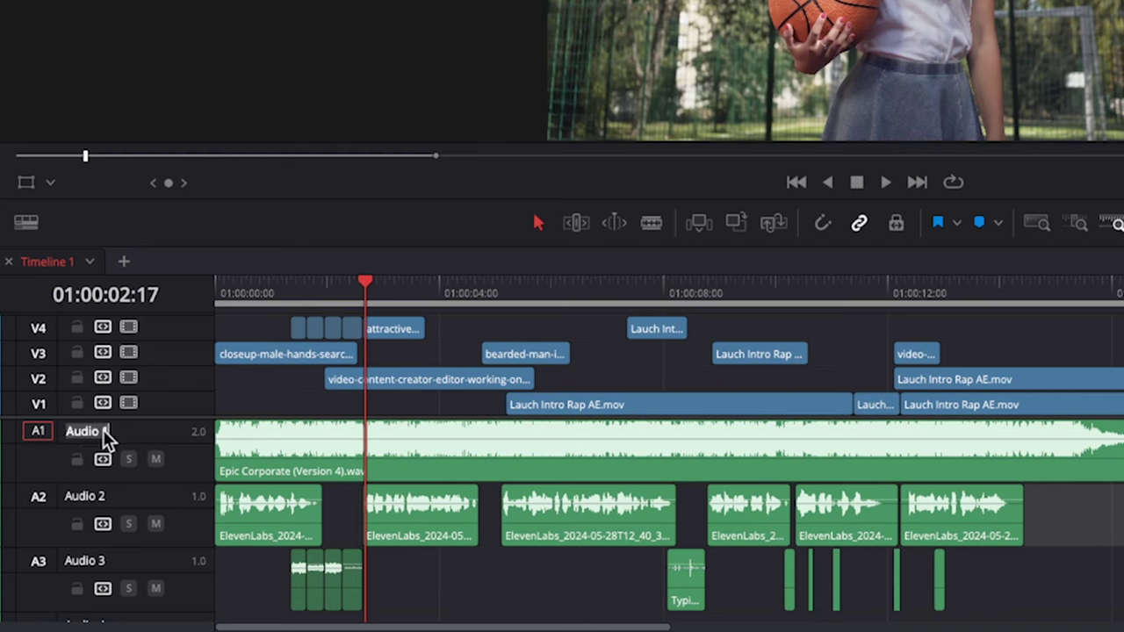
type("Musik")
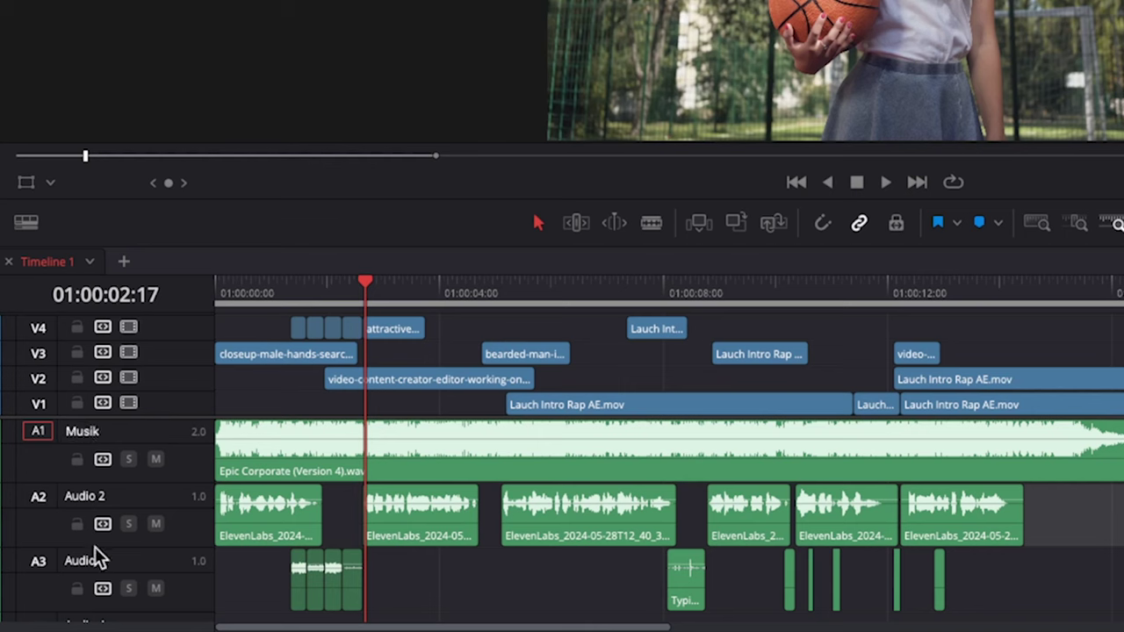
double_click(89, 498)
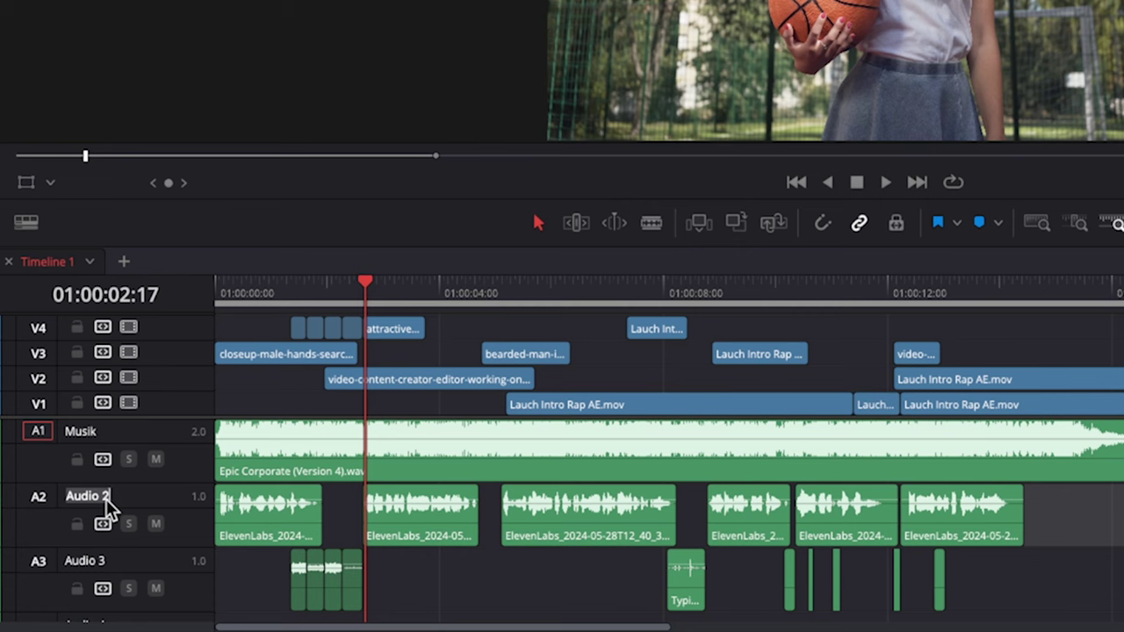
type("VO")
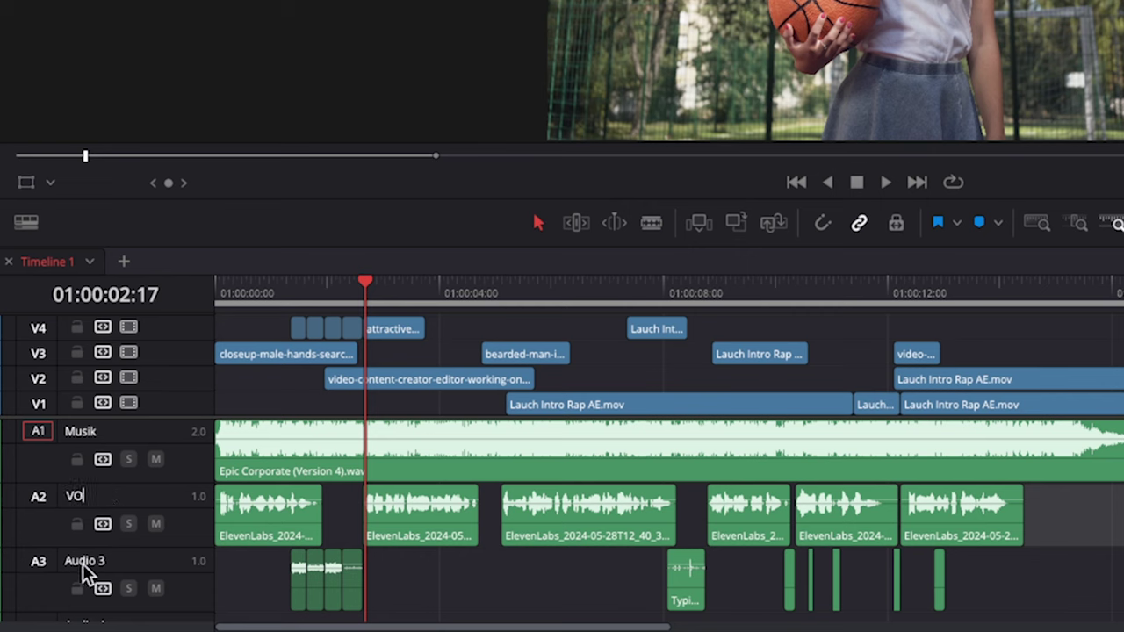
double_click(84, 561)
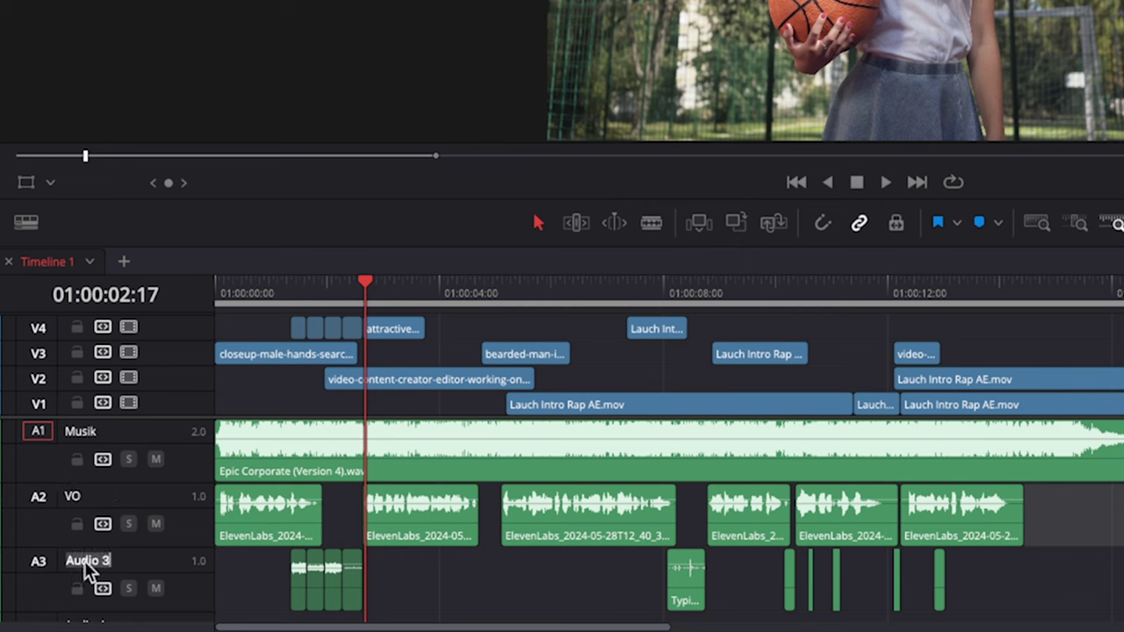
type("SFX")
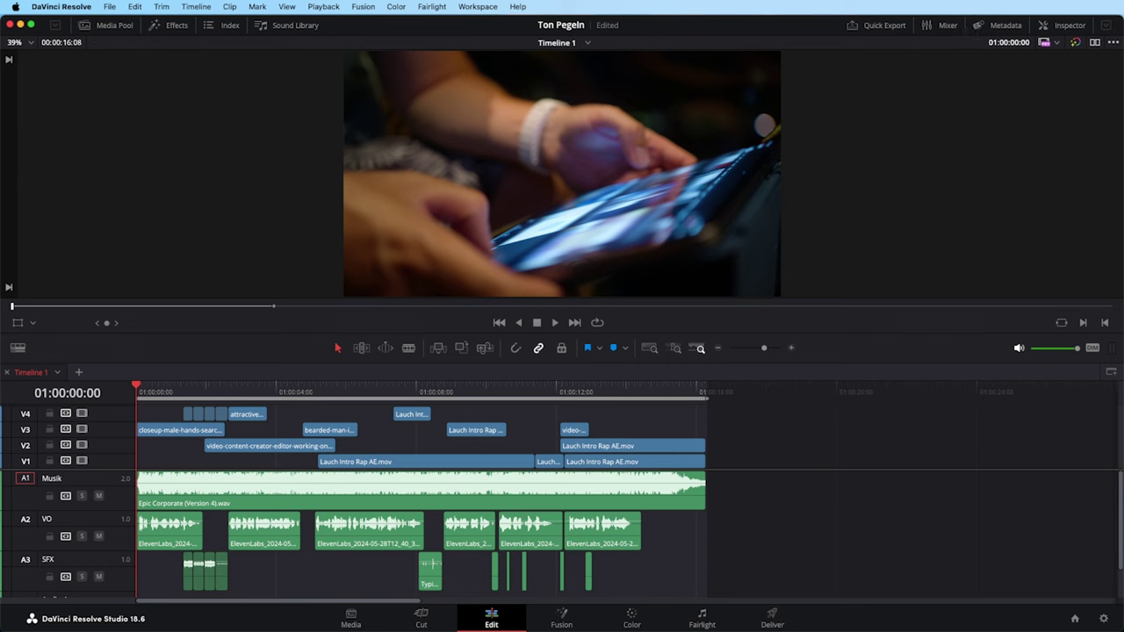
Show the Mixer and play the mix to 01:00:04:18 while watching the Musik, VO and Bus 1 meters.
left_click(945, 31)
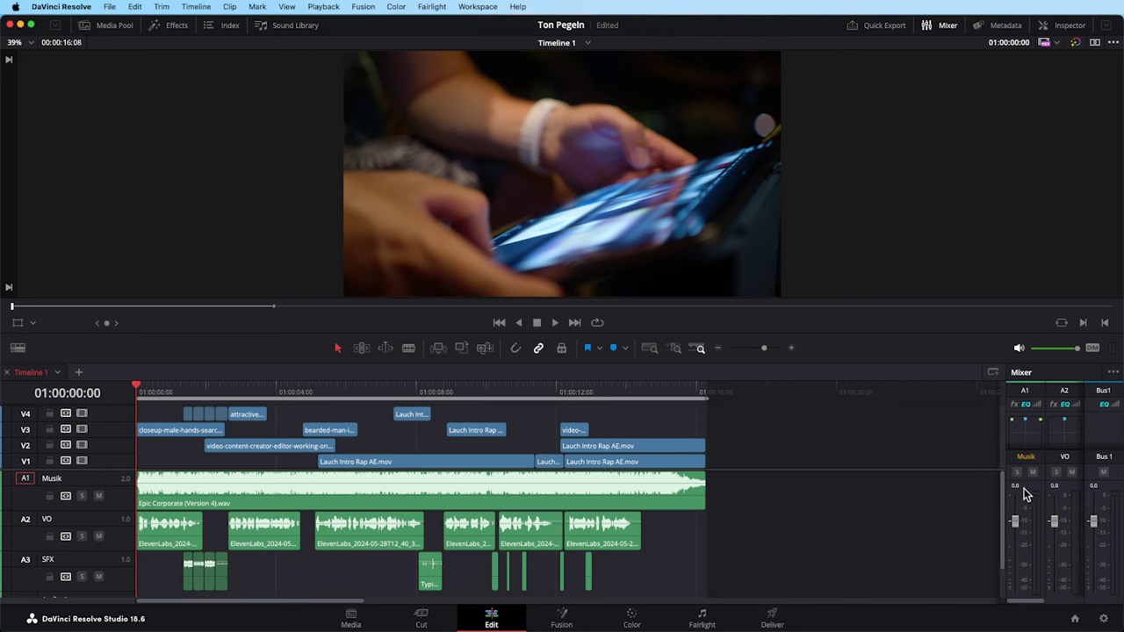
key("space")
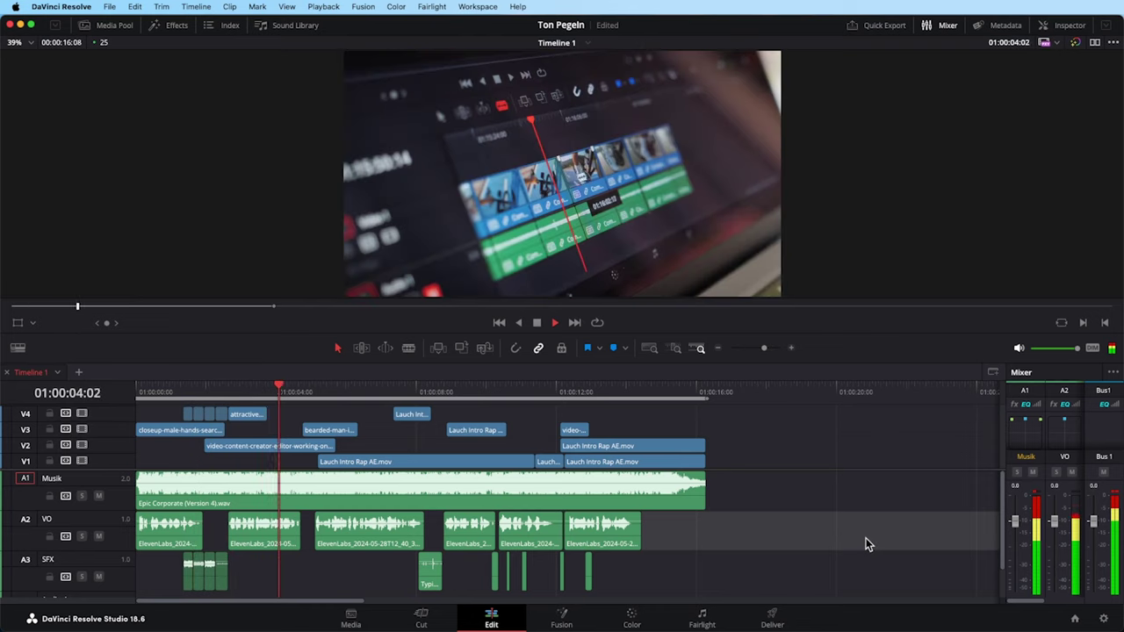
key("space")
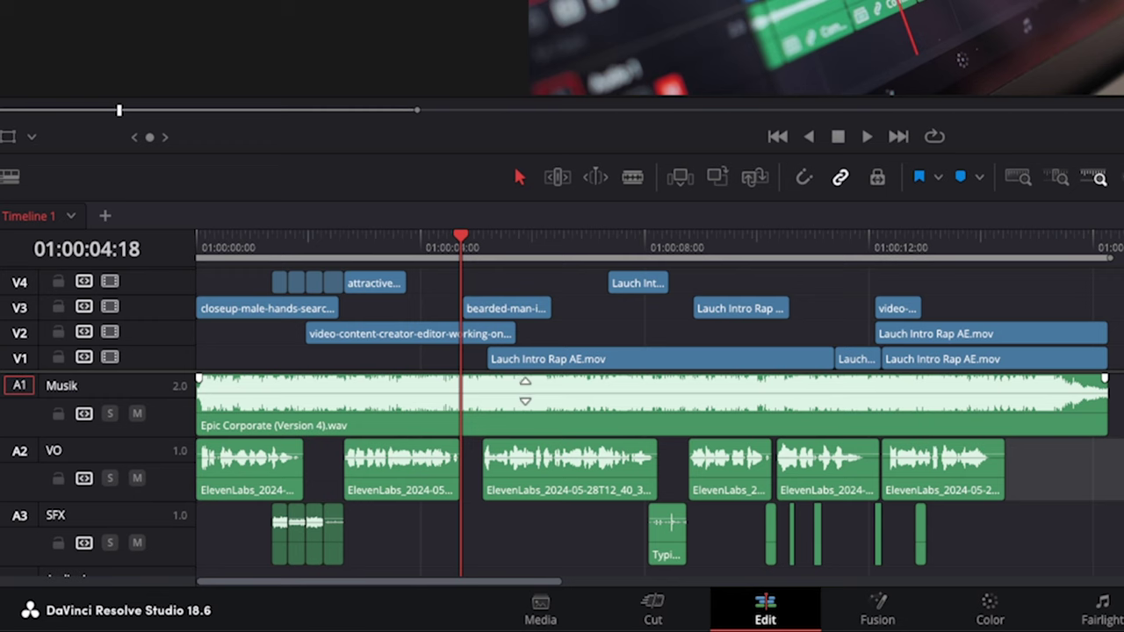
Drag the Epic Corporate clip's volume line down to -7.21 dB.
scroll(615, 397, "up", 1)
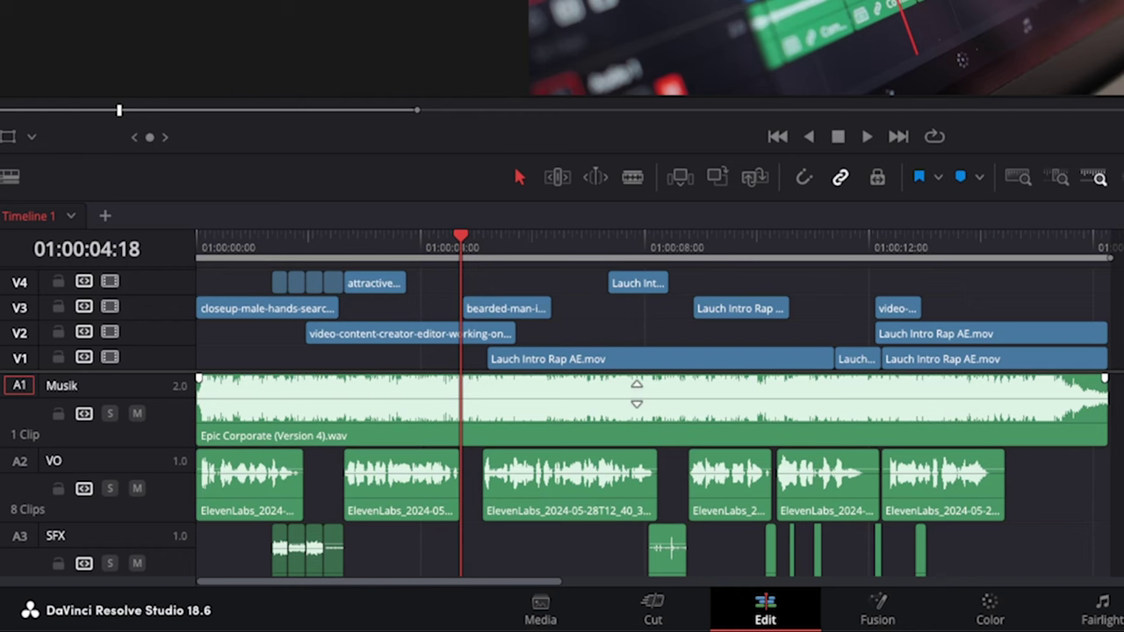
left_click(636, 393)
left_click_drag(637, 394, 638, 399)
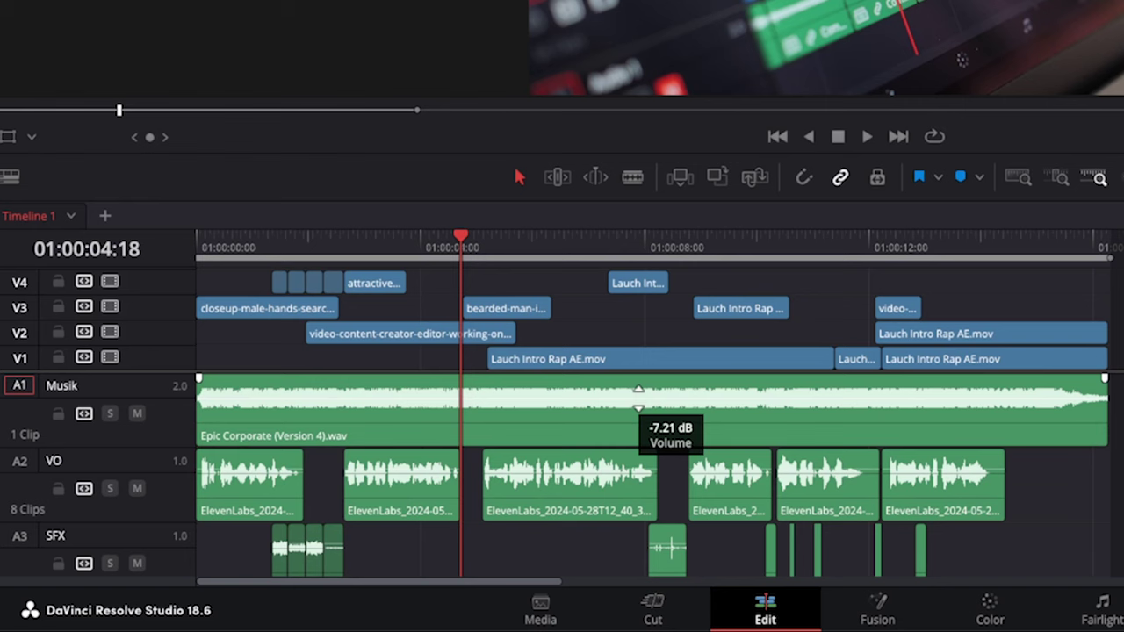
left_click_drag(639, 408, 639, 408)
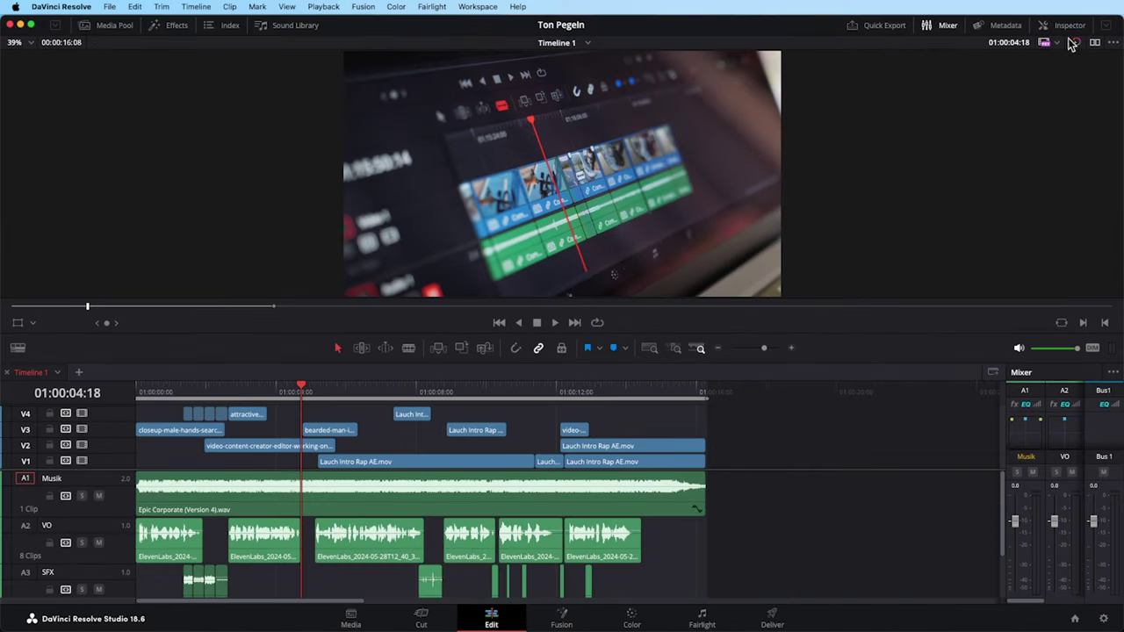
Lower the Epic Corporate clip to -7.71 dB in the Inspector and play from the start.
left_click(1067, 28)
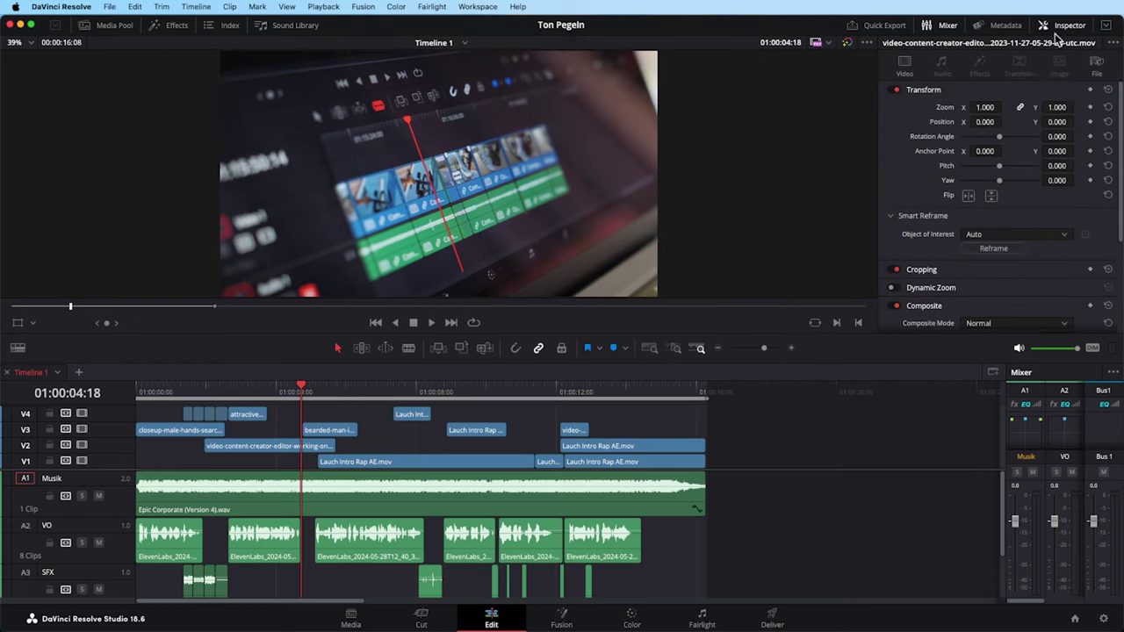
left_click(365, 505)
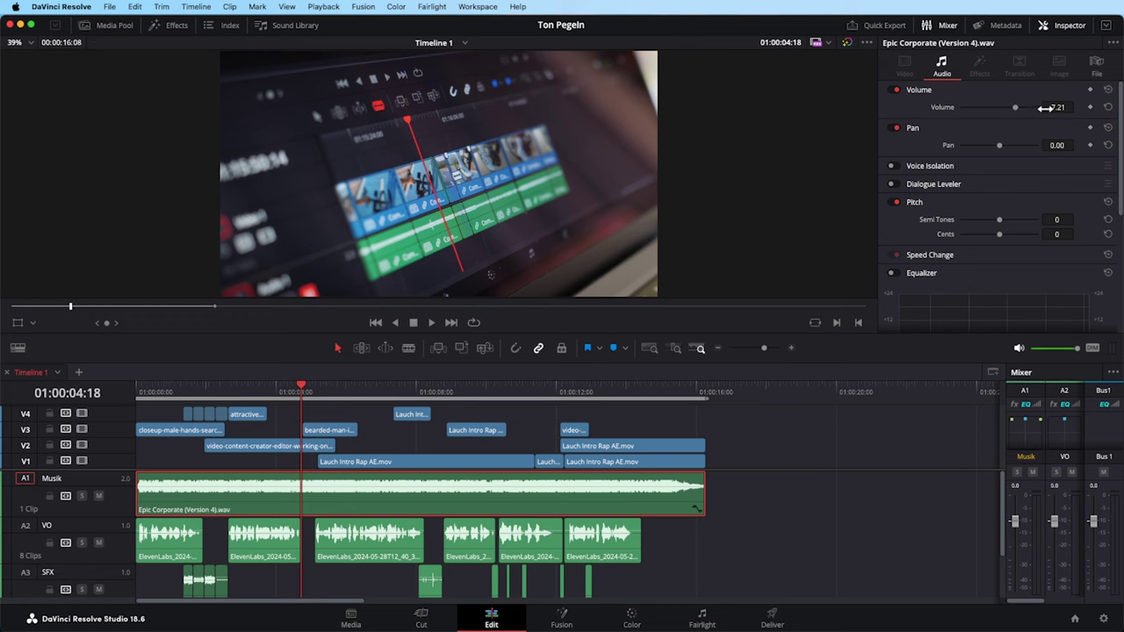
left_click_drag(1015, 107, 1015, 109)
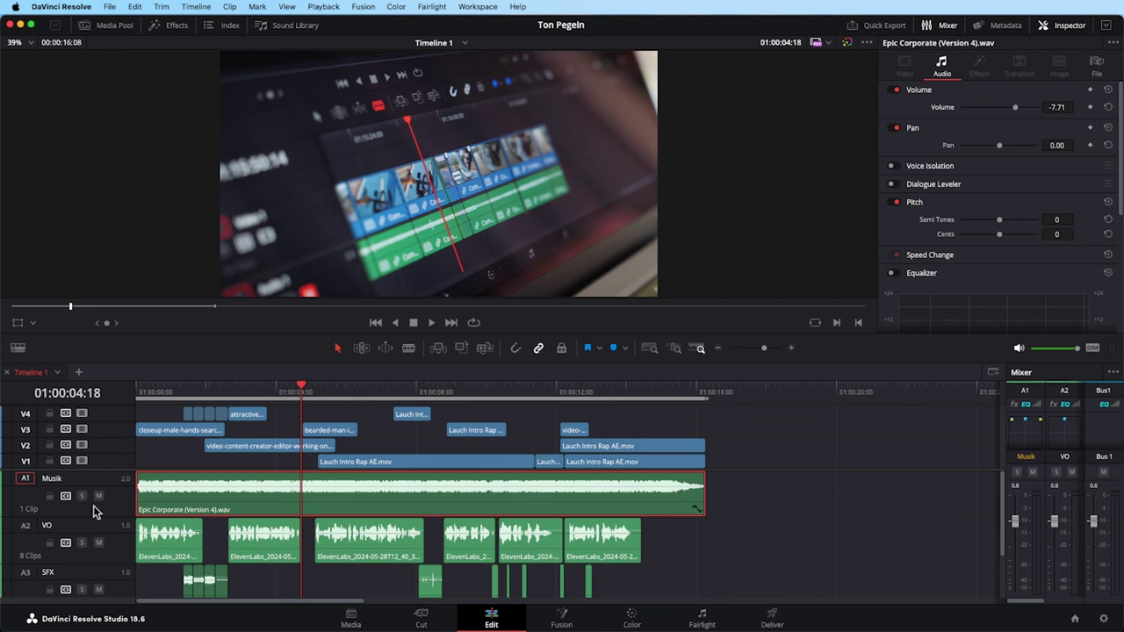
left_click_drag(173, 387, 108, 396)
key("space")
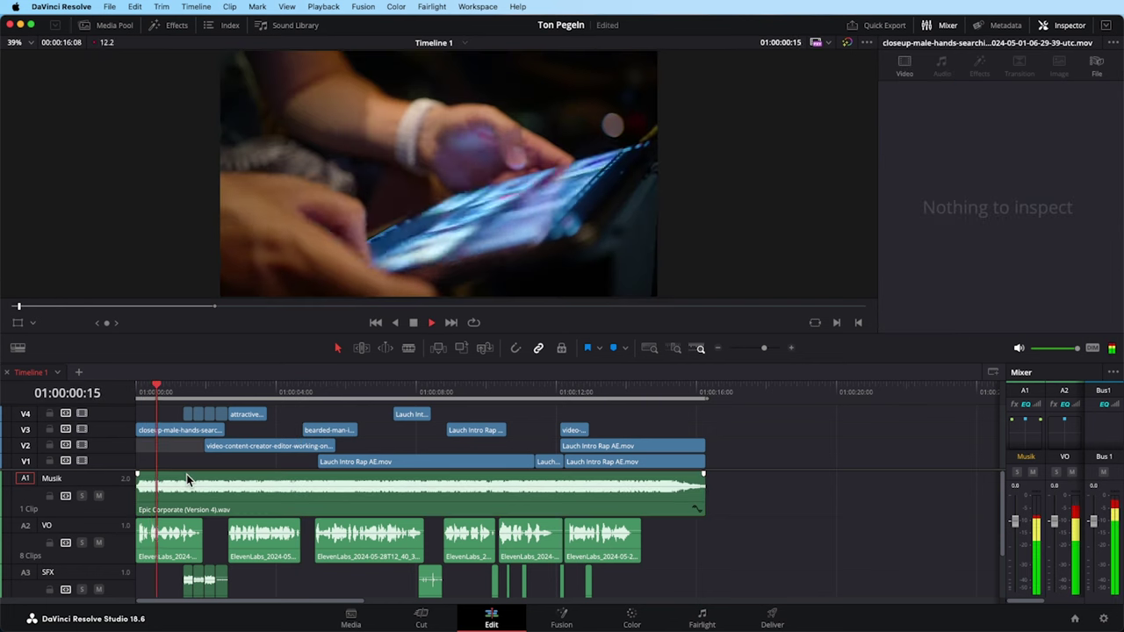
Raise all VO clips to +4.20 dB in the Inspector and drop the music clip to -13.66 dB.
key("space")
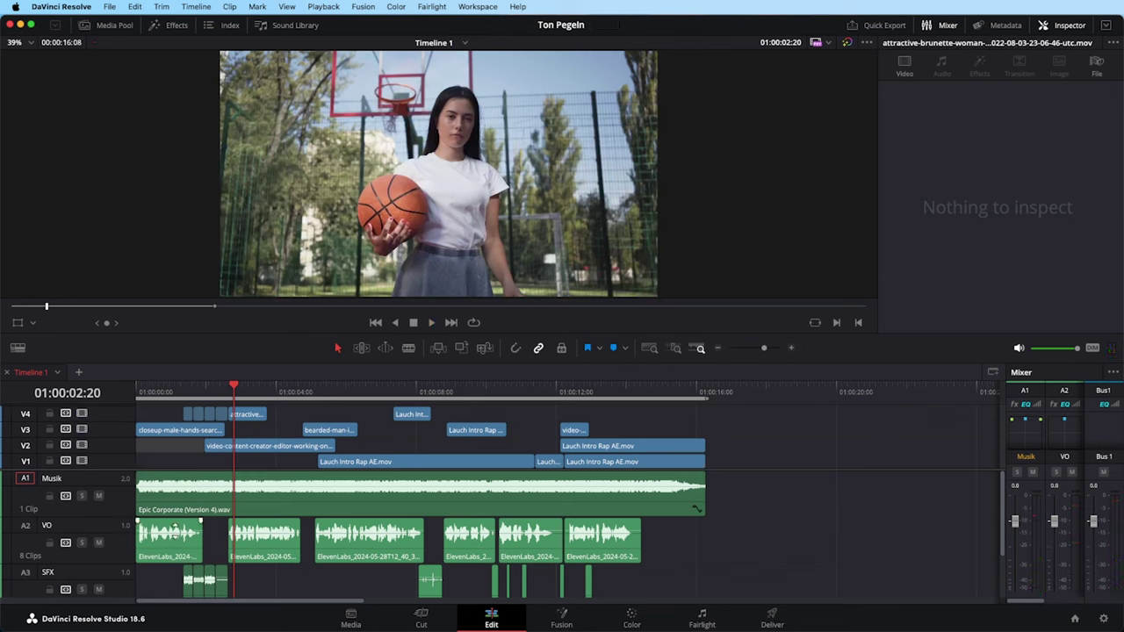
left_click_drag(699, 530, 138, 553)
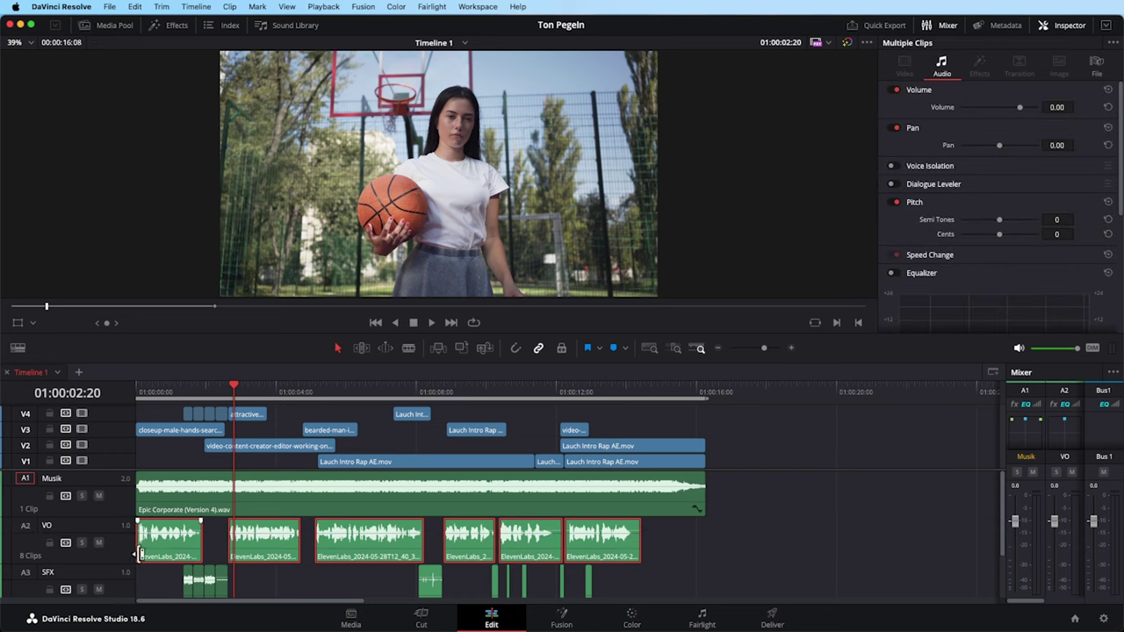
left_click_drag(1019, 105, 1020, 105)
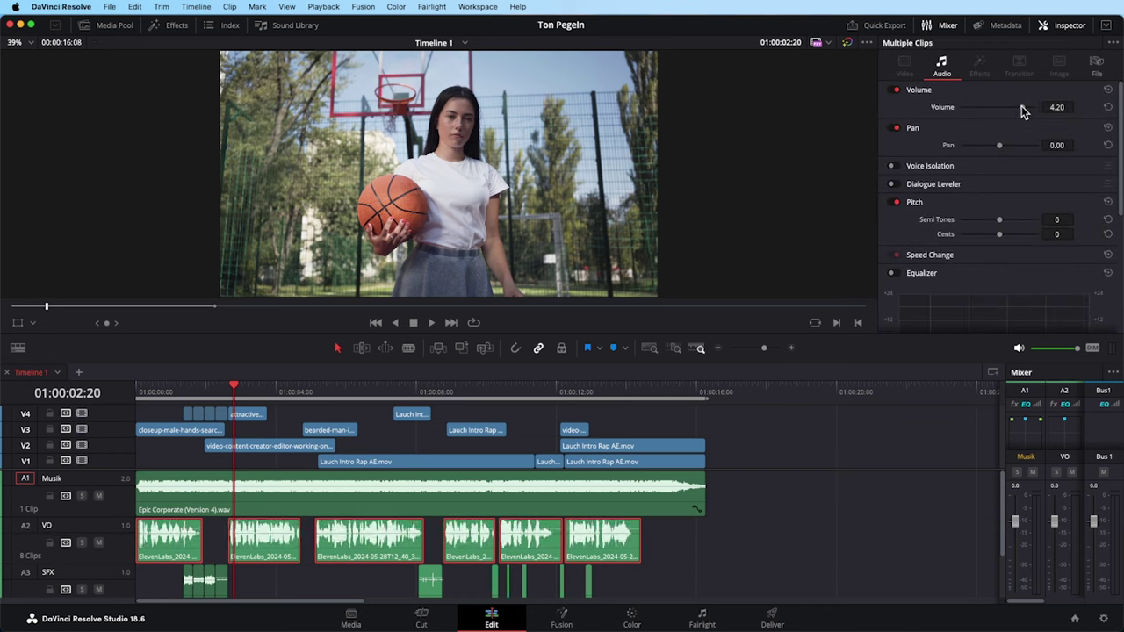
left_click_drag(1021, 105, 1021, 106)
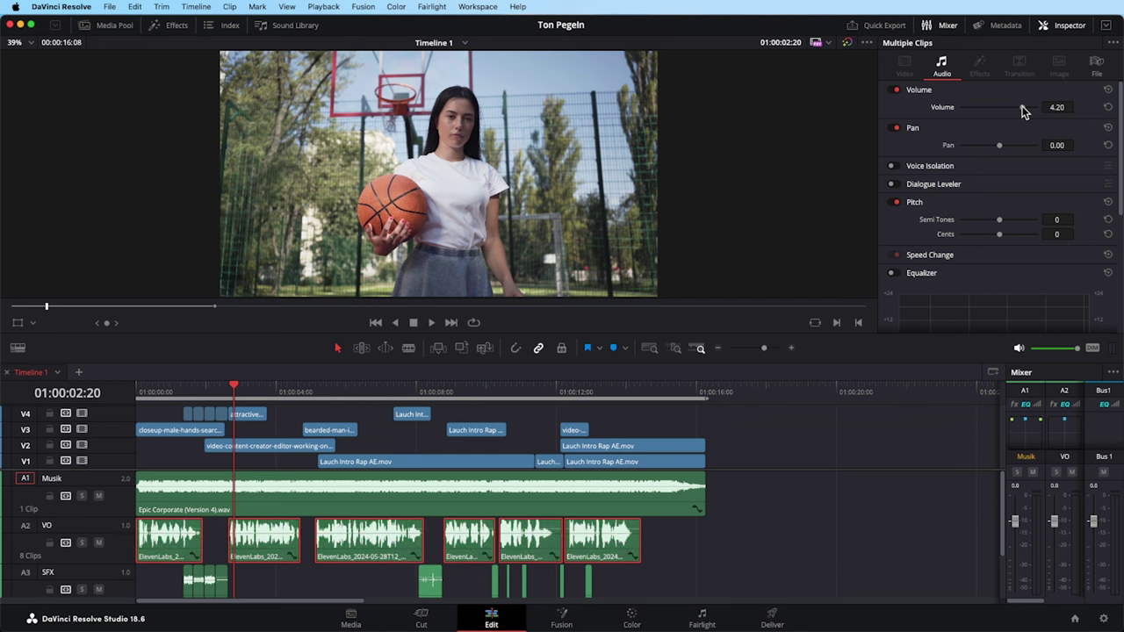
key("space")
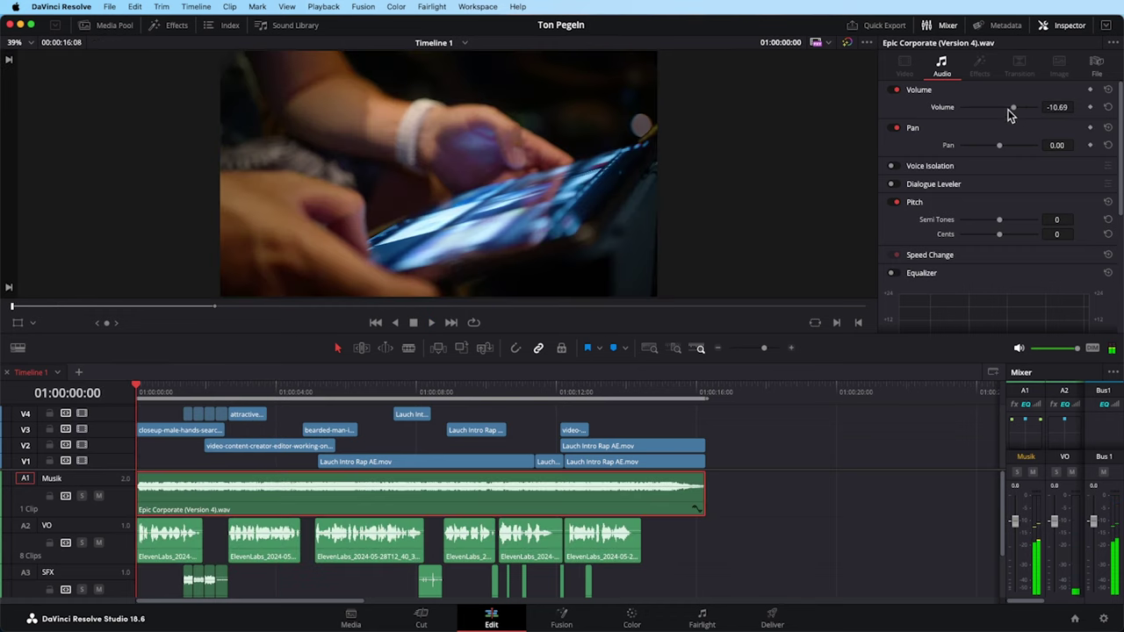
left_click_drag(1012, 107, 1011, 108)
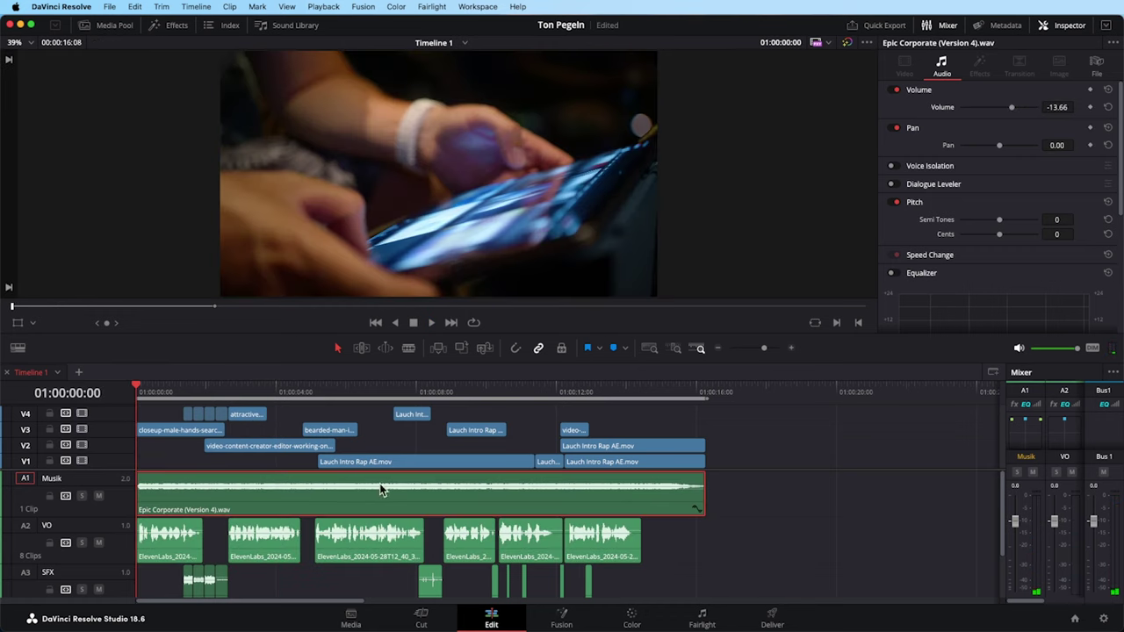
Deselect the music and boost all six VO clips by 2.21 dB in the Inspector.
key("space")
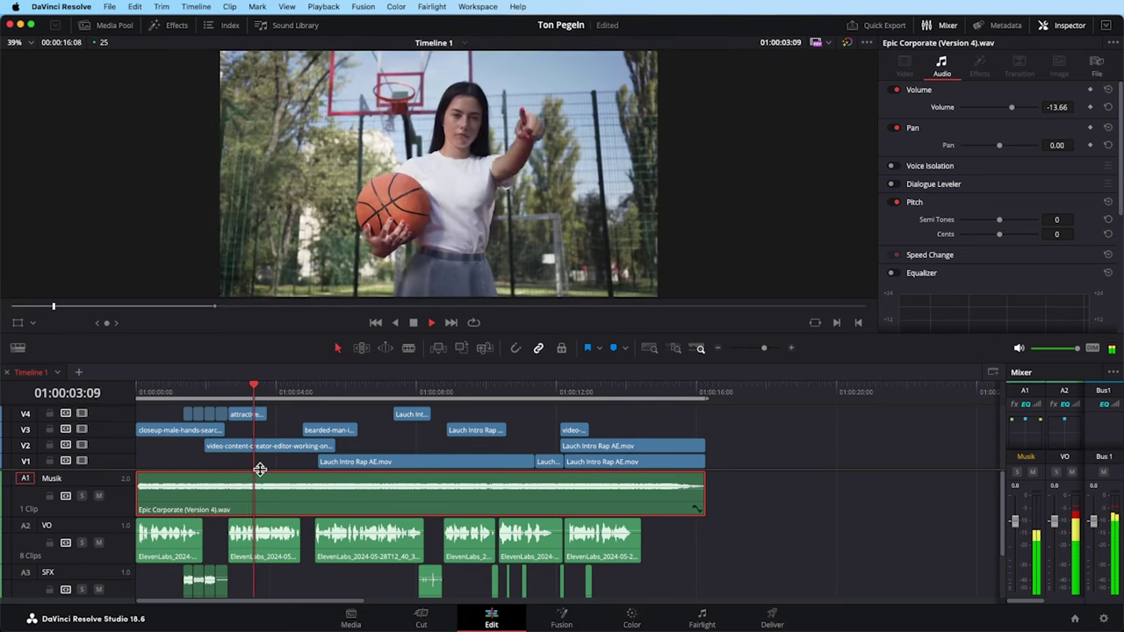
key("space")
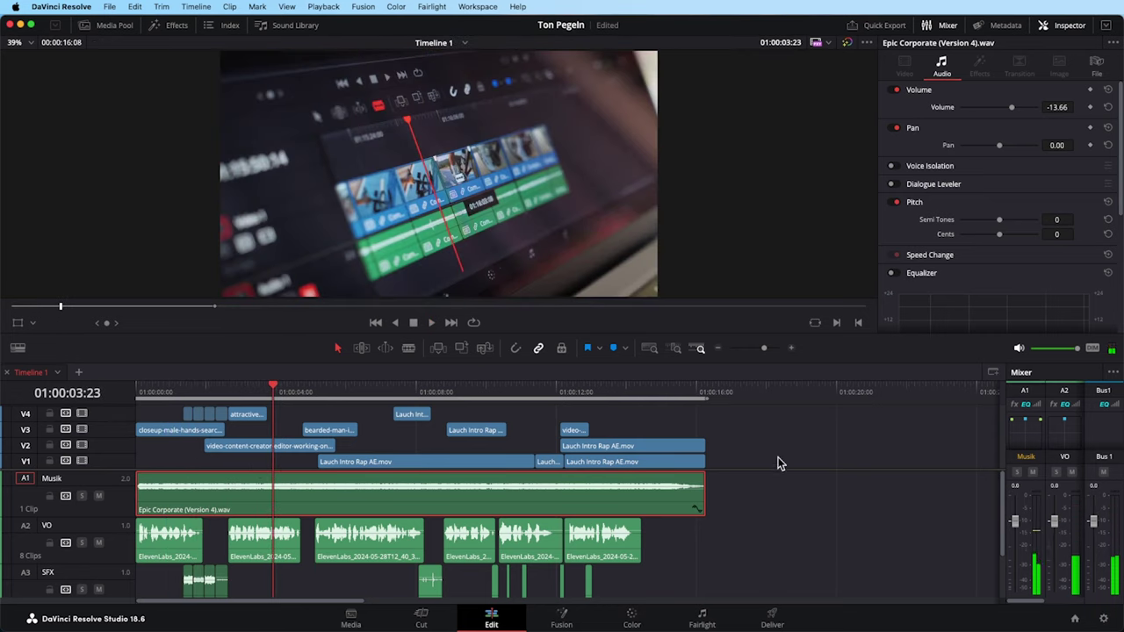
left_click(747, 545)
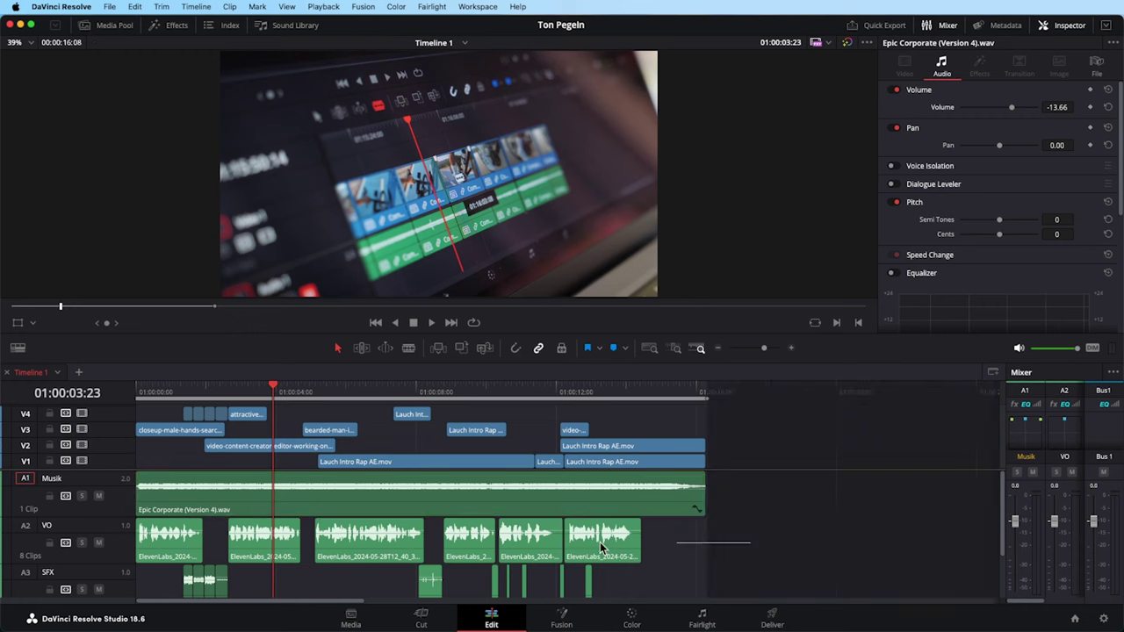
left_click_drag(601, 548, 143, 535)
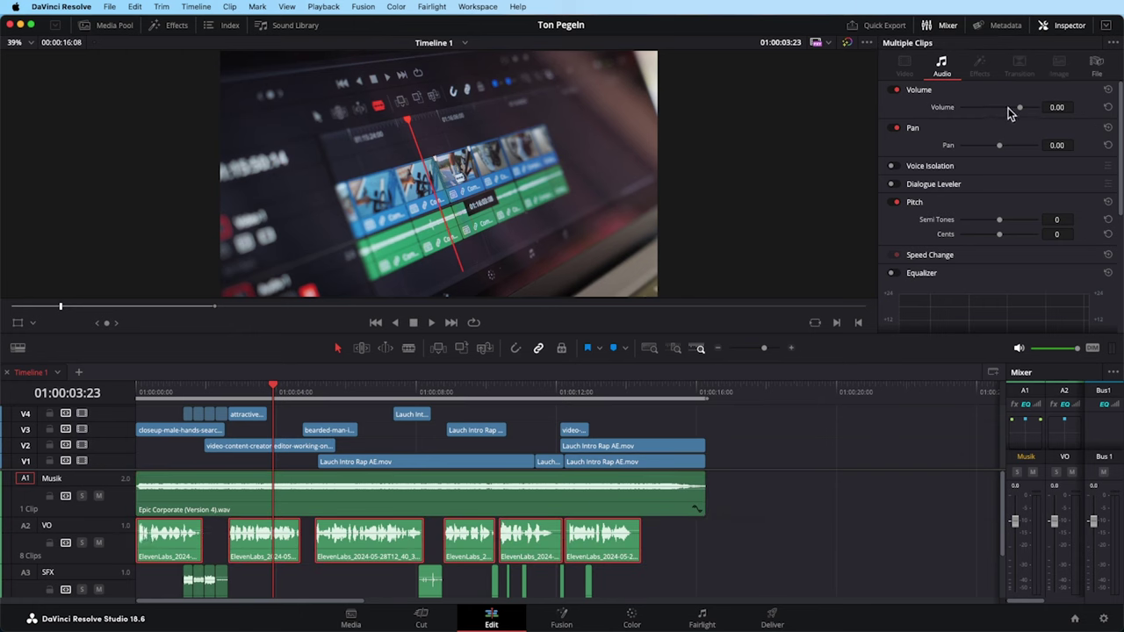
left_click_drag(1020, 106, 1021, 108)
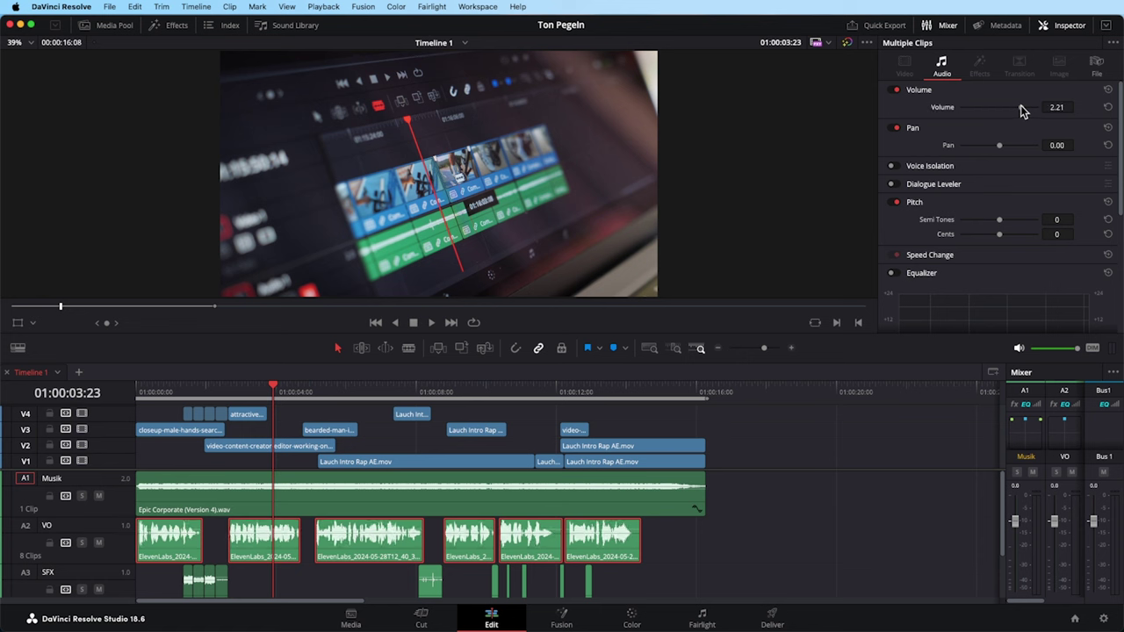
Replay the mix from the start and from about 01:00:02:12 to check the balance.
key("Home")
key("space")
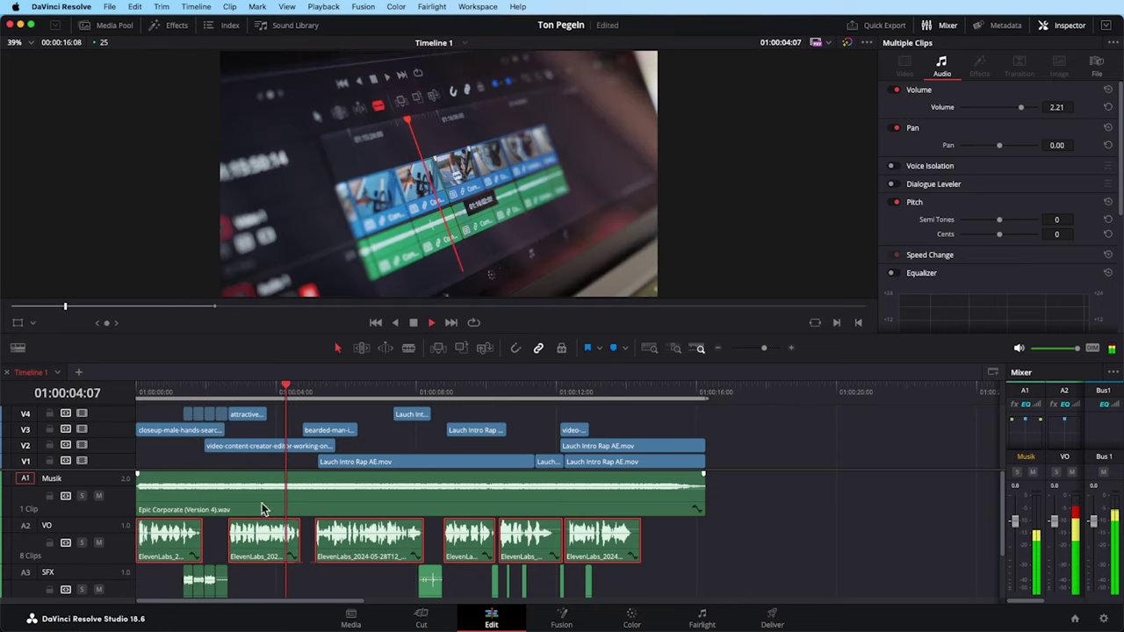
left_click(290, 588)
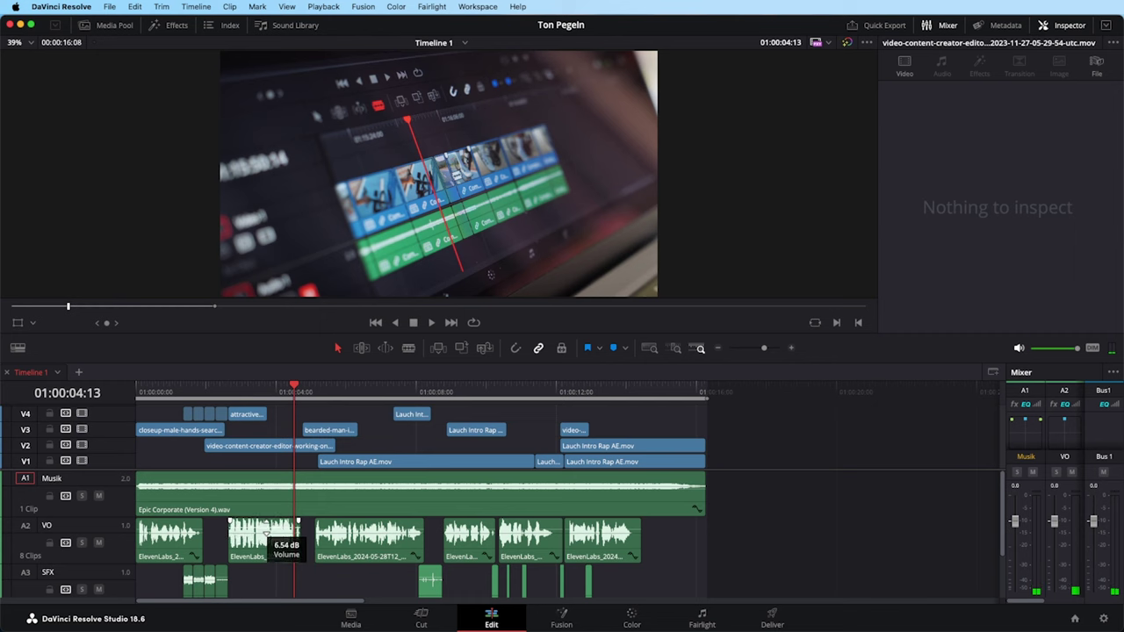
left_click(226, 391)
key("space")
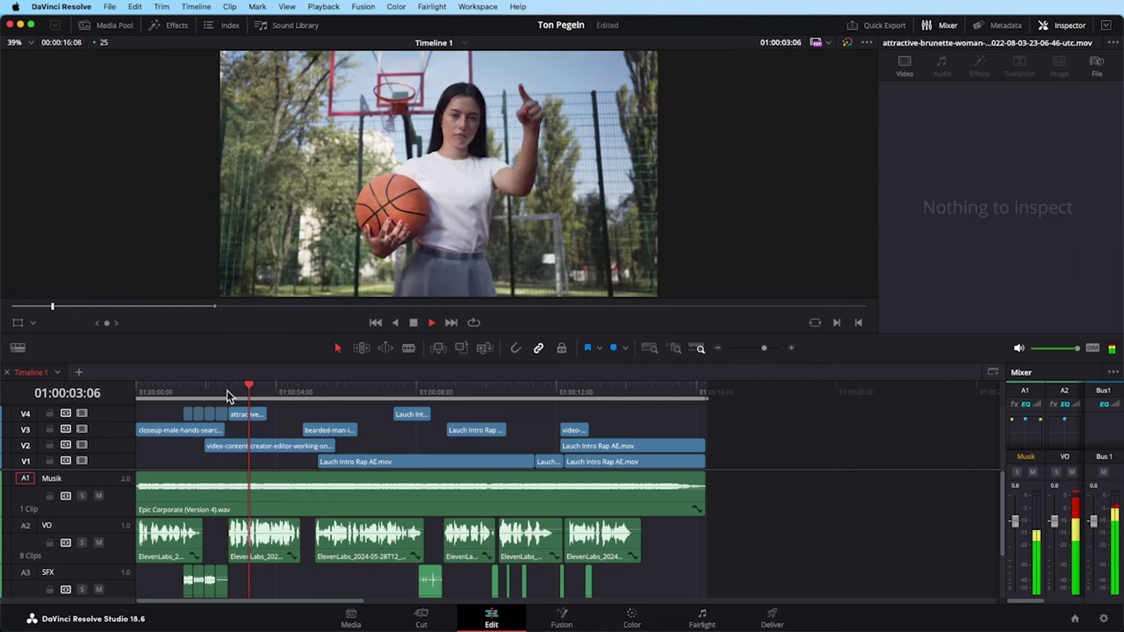
key("space")
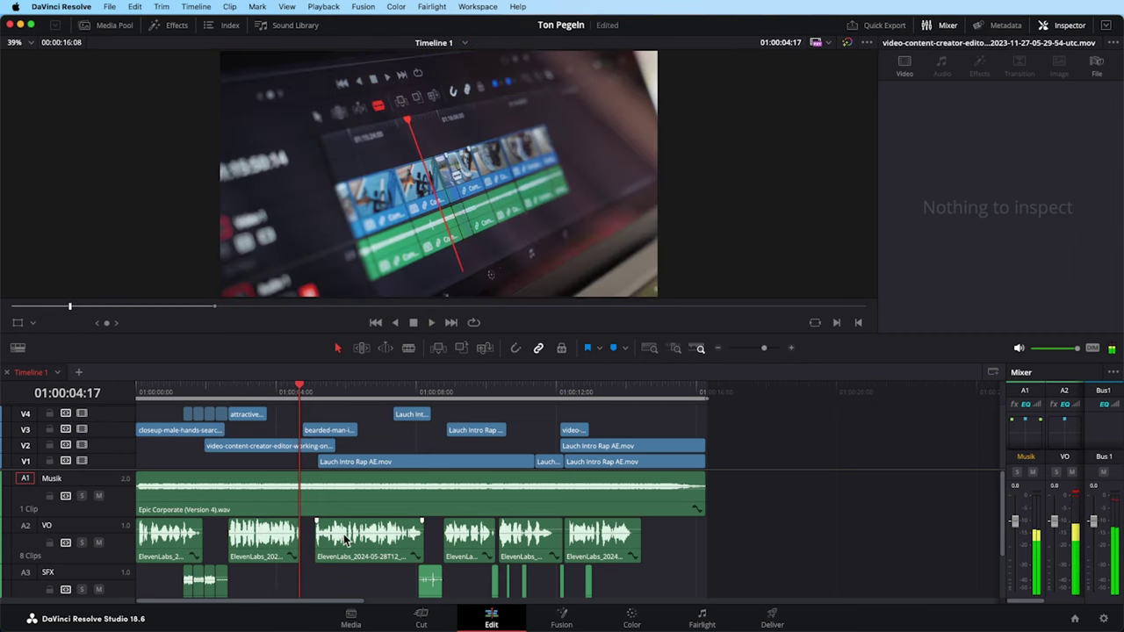
Save the project and raise the long third VO clip to 3.65 dB.
key("super+s")
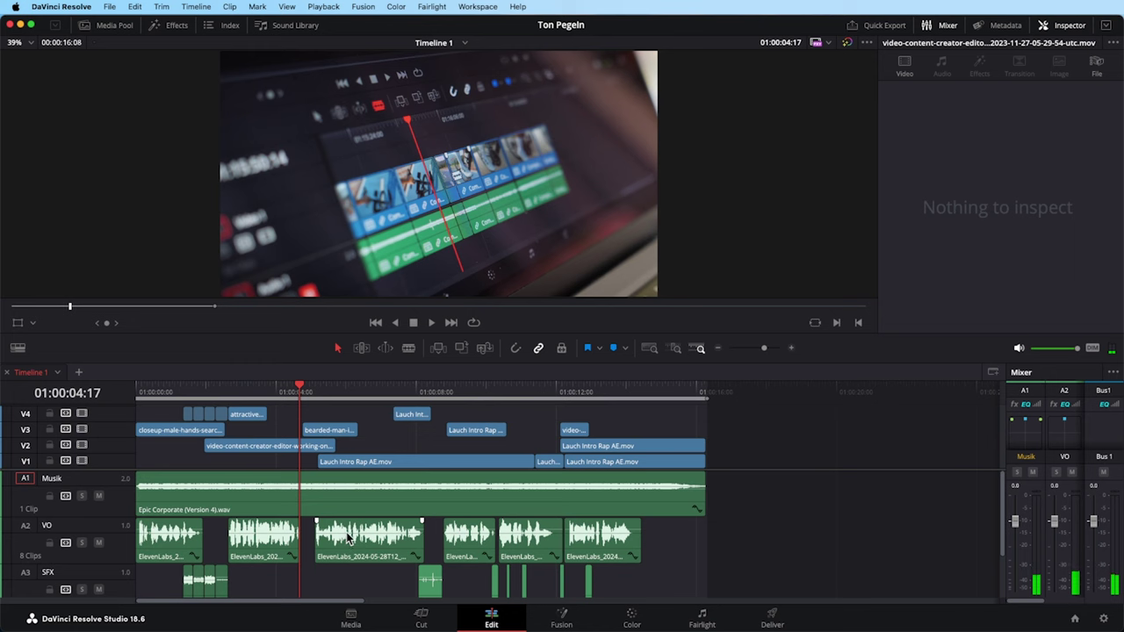
left_click(349, 539)
left_click_drag(357, 529, 357, 529)
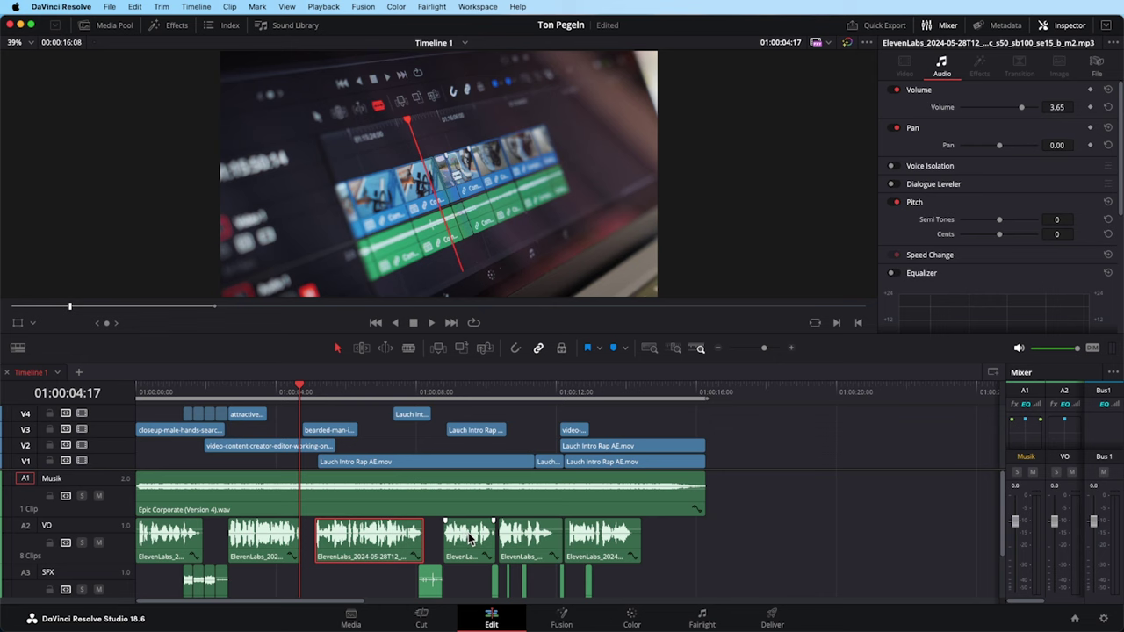
Set the short fourth VO clip to 3.65 dB and lower the next VO clip to 2.21 dB.
left_click(470, 542)
left_click_drag(470, 538, 470, 529)
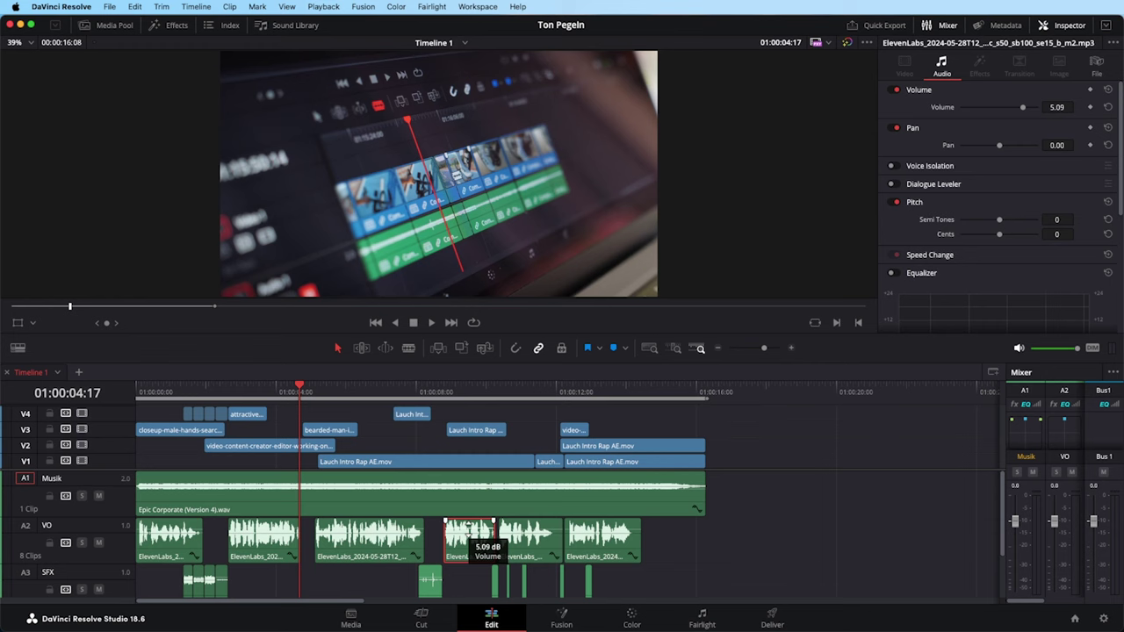
key("super+z")
mouse_move(550, 530)
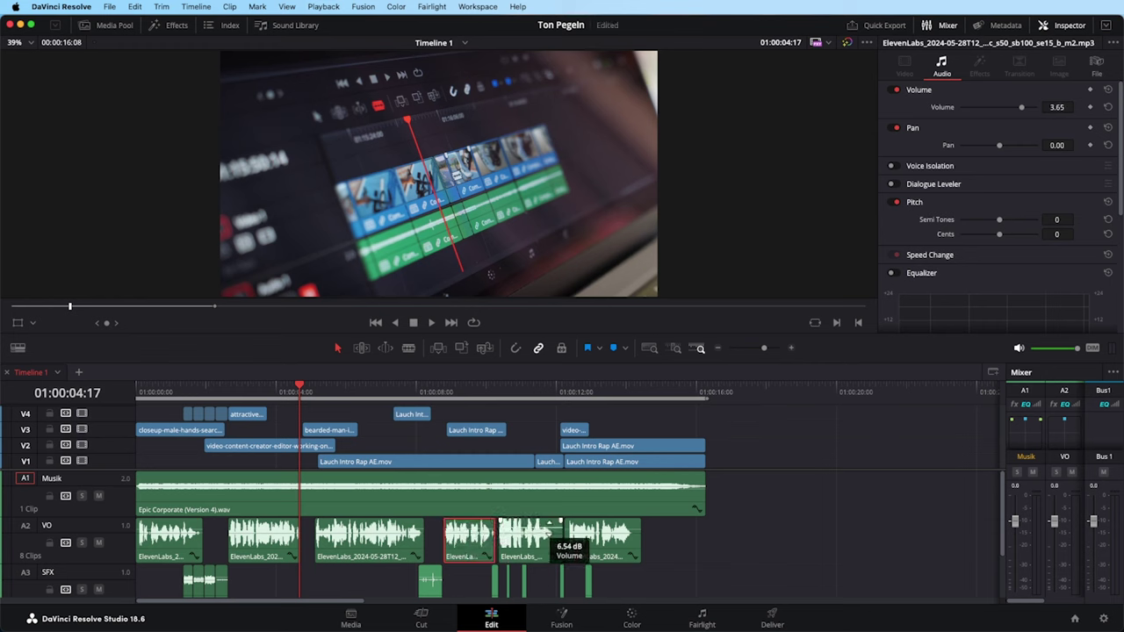
left_click_drag(550, 524, 551, 527)
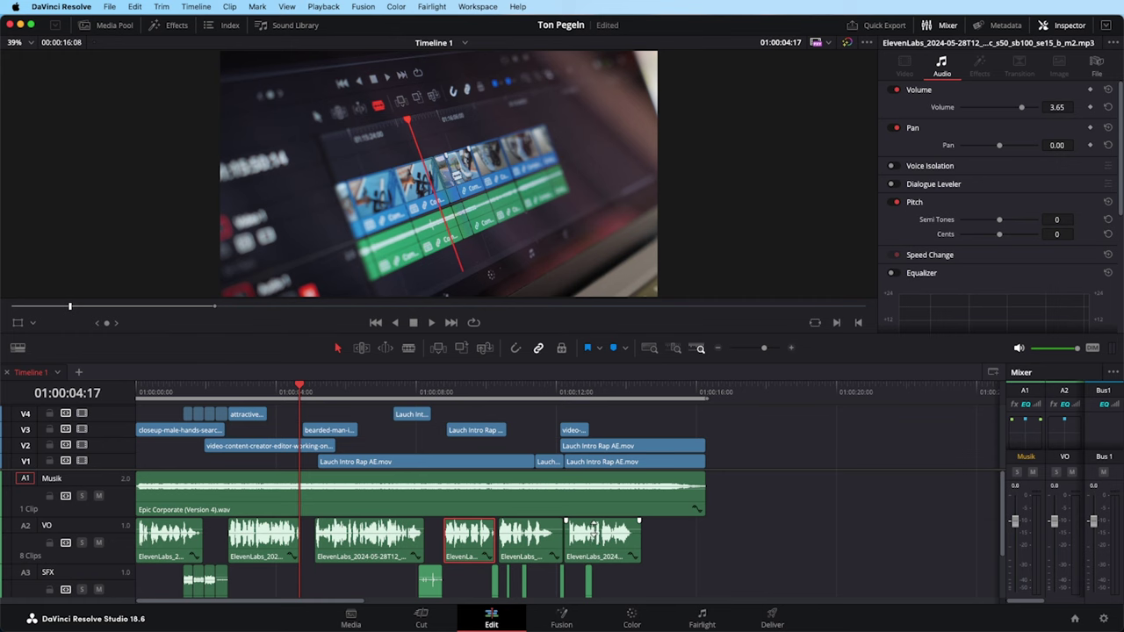
mouse_move(597, 530)
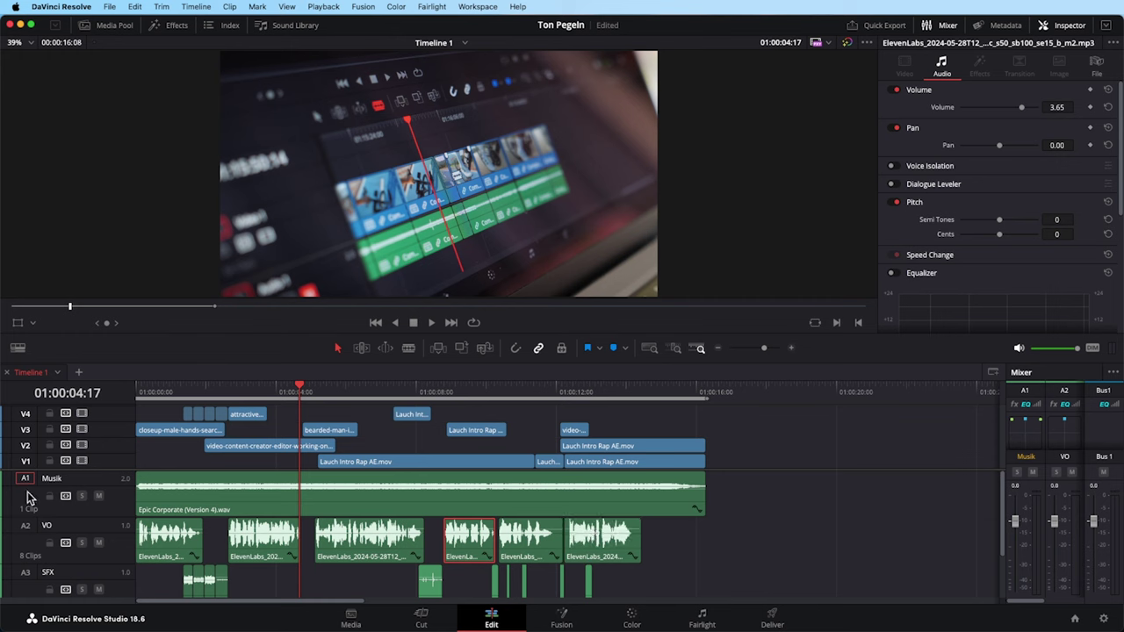
mouse_move(156, 532)
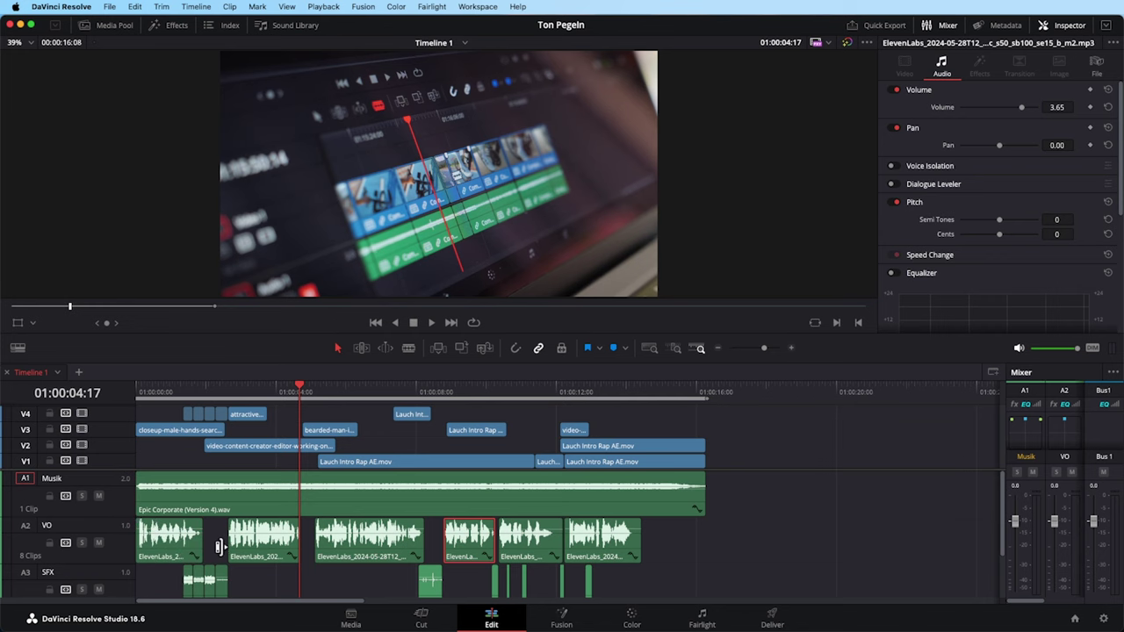
Zoom in, make the SFX track taller, solo it and play the sound effects.
left_click(187, 386)
key("super+equal")
scroll(141, 574, "down", 1)
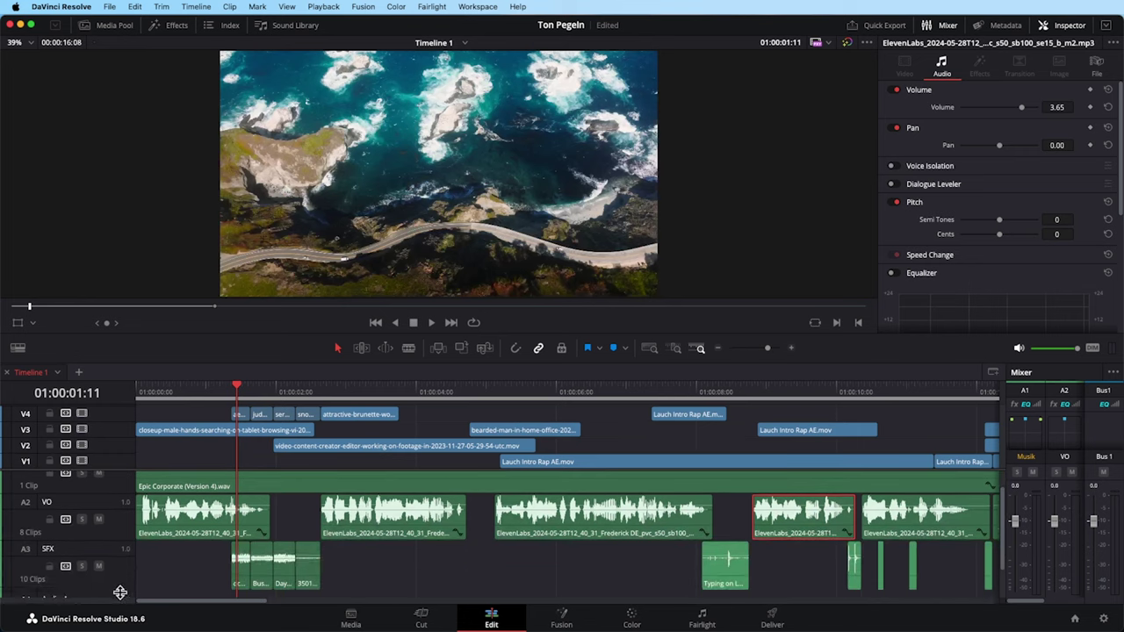
left_click_drag(120, 585, 127, 581)
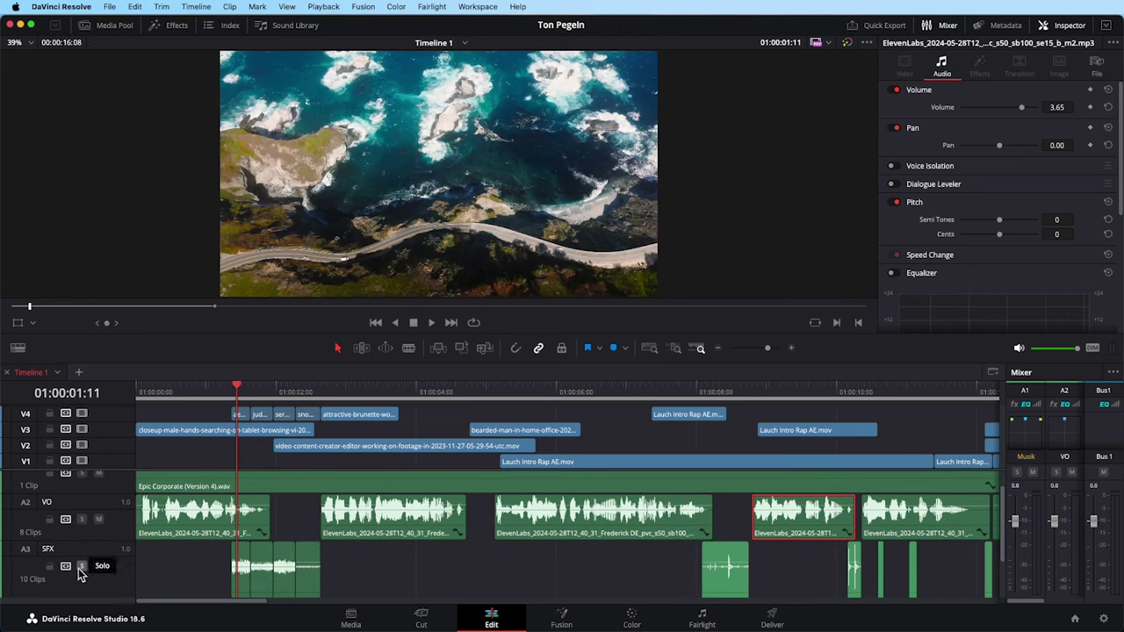
left_click(82, 566)
left_click(225, 387)
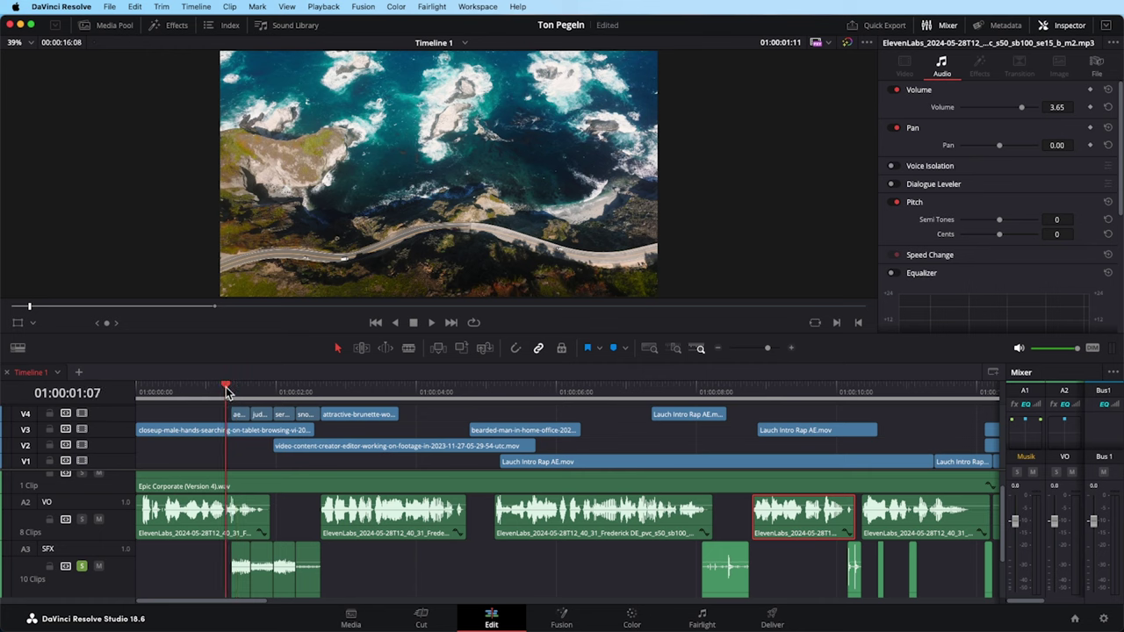
key("space")
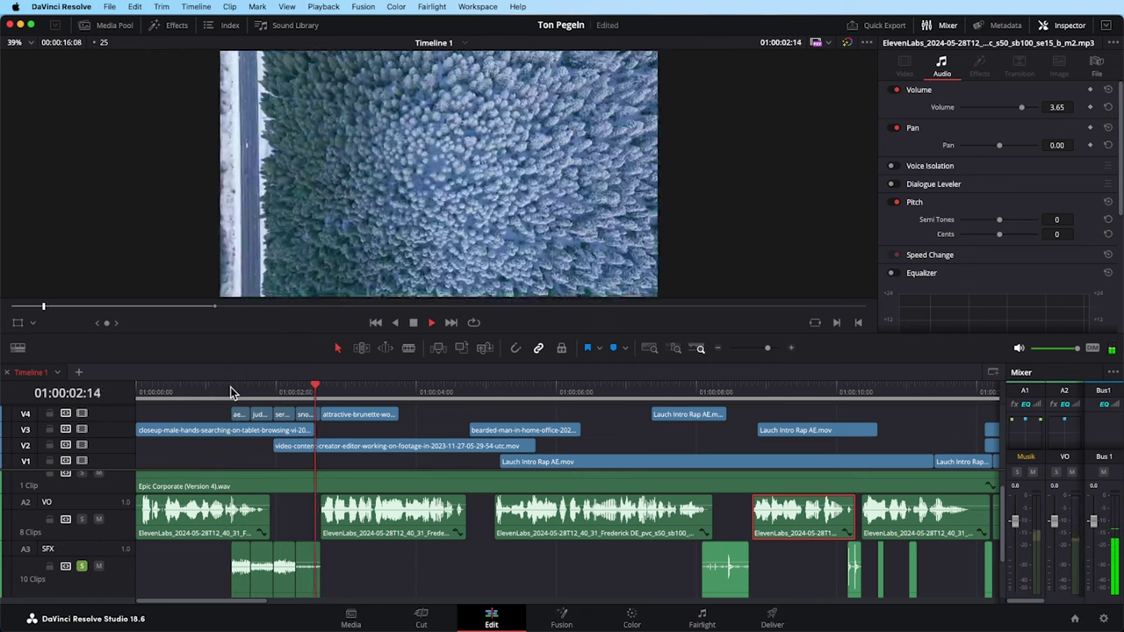
Raise the ocean-waves.mp3 clip to about 3.45 dB, play it back, then fit the edit to view.
mouse_move(245, 562)
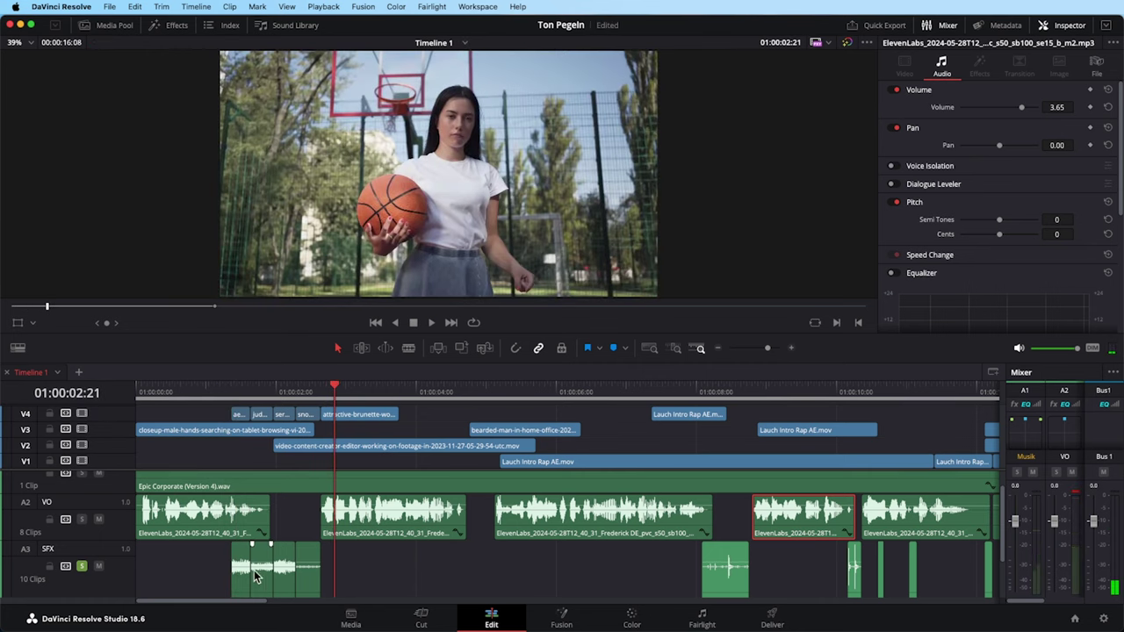
left_click(240, 572)
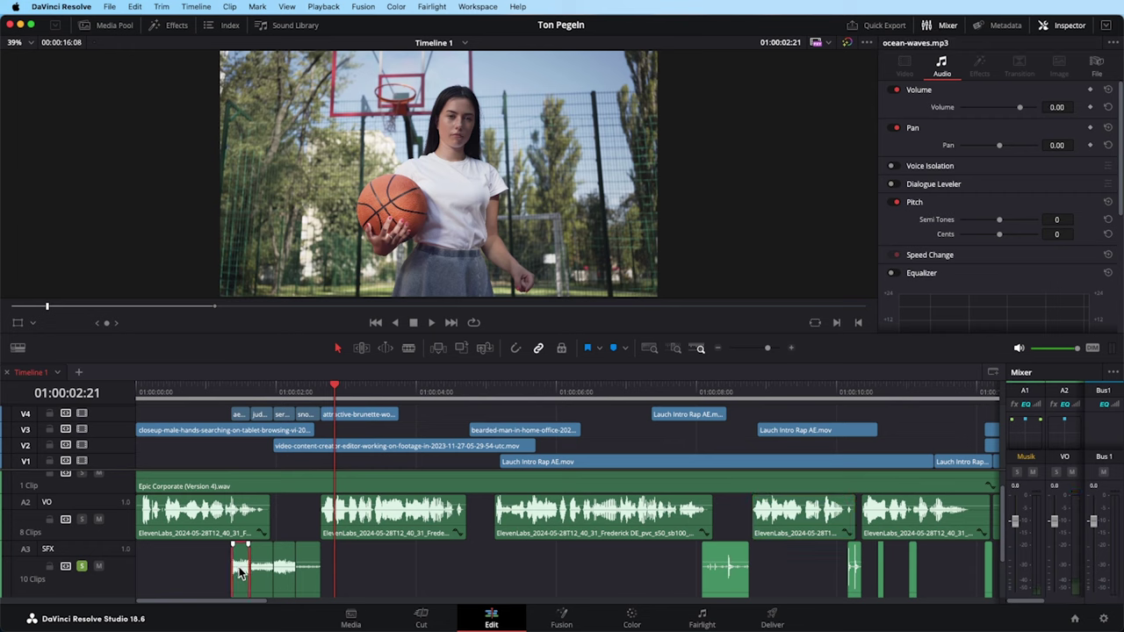
mouse_move(242, 557)
left_mouse_down()
mouse_move(260, 549)
mouse_move(304, 566)
mouse_move(308, 543)
left_mouse_up()
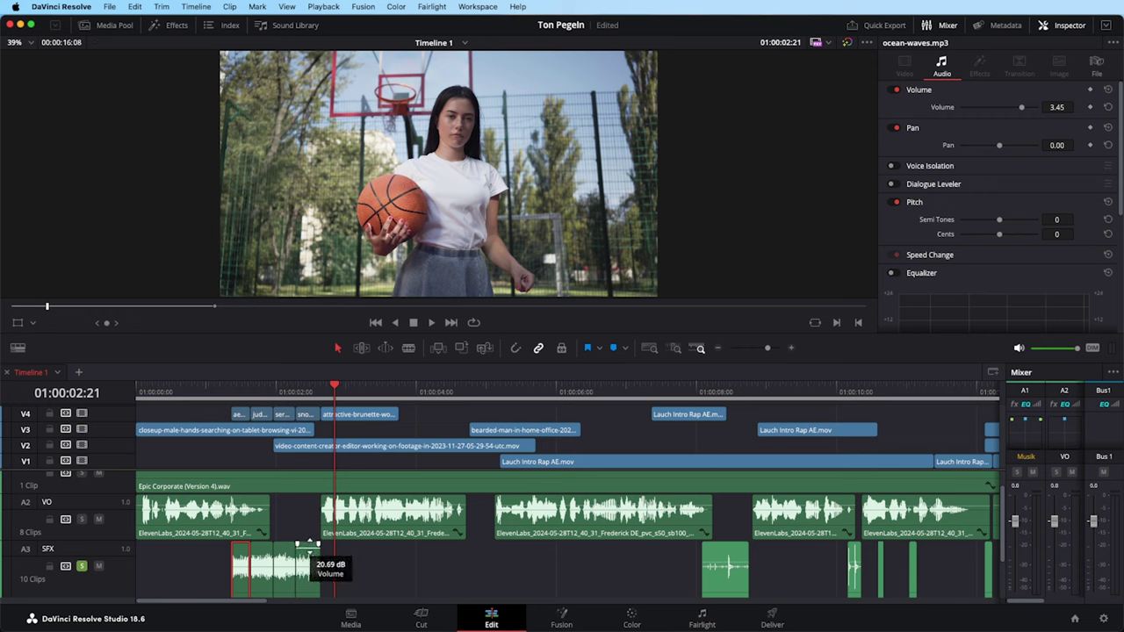
left_click(222, 393)
key("space")
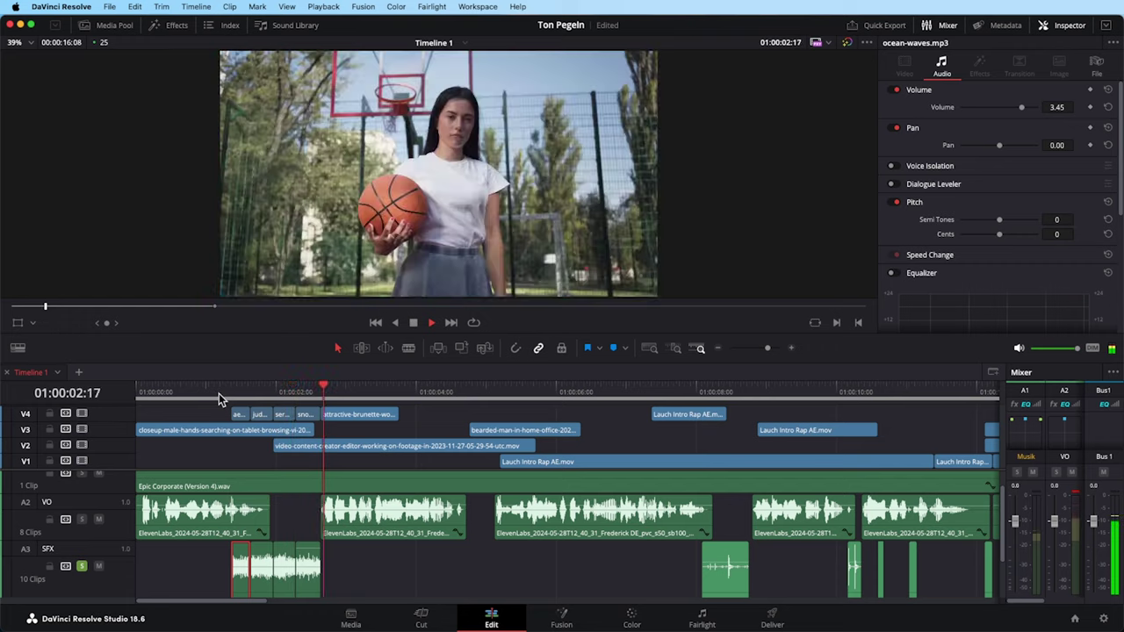
key("space")
key("shift+z")
key("Home")
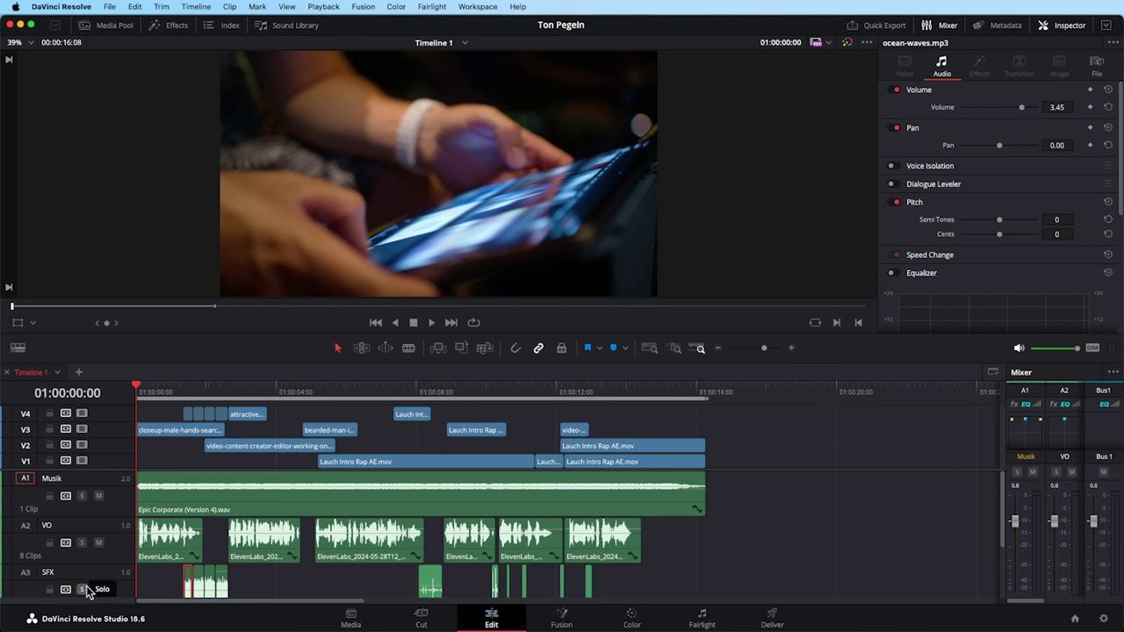
Play back the ending of the timeline and save the project.
left_click(667, 392)
key("space")
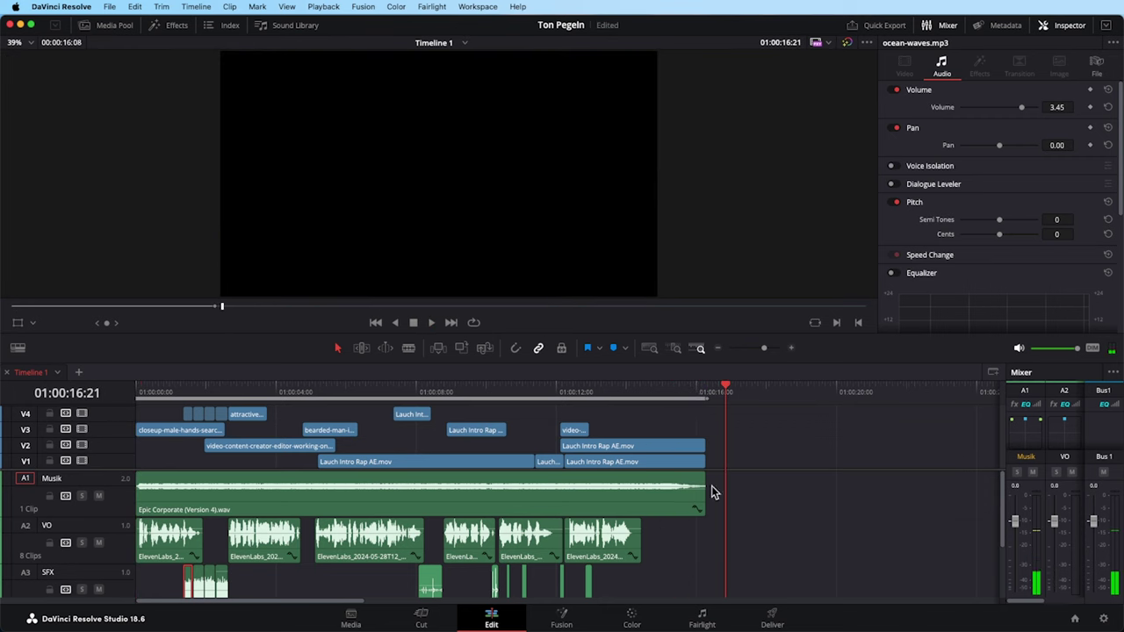
key("super+s")
Give the Epic Corporate music clip a fade-out of about 1:11 and play the ending to hear it.
left_click(641, 388)
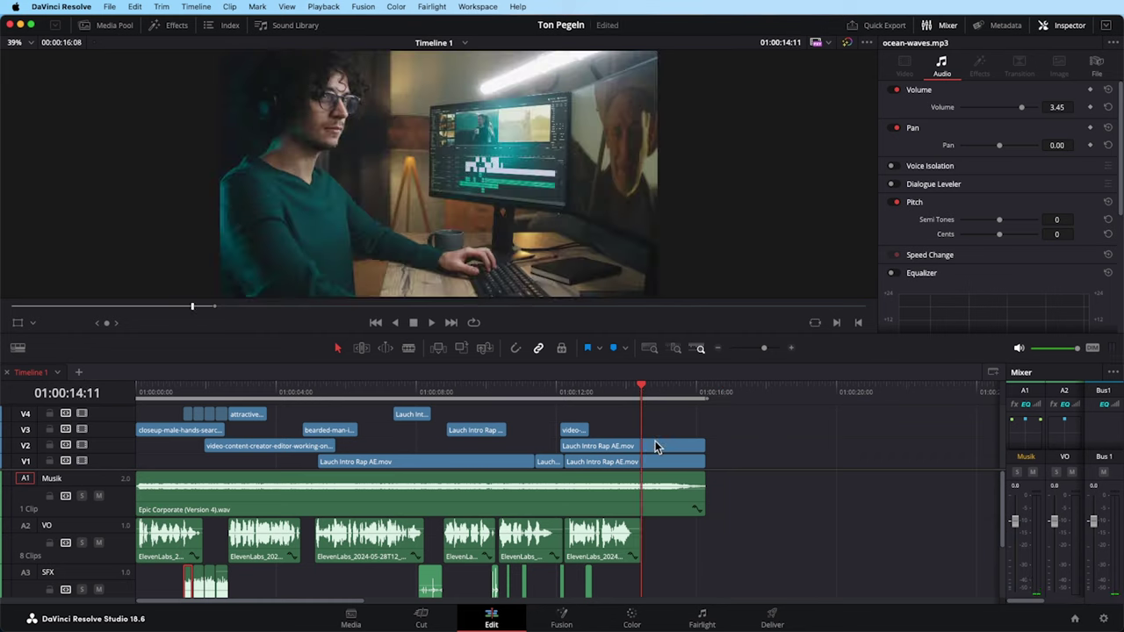
left_click_drag(702, 473, 677, 476)
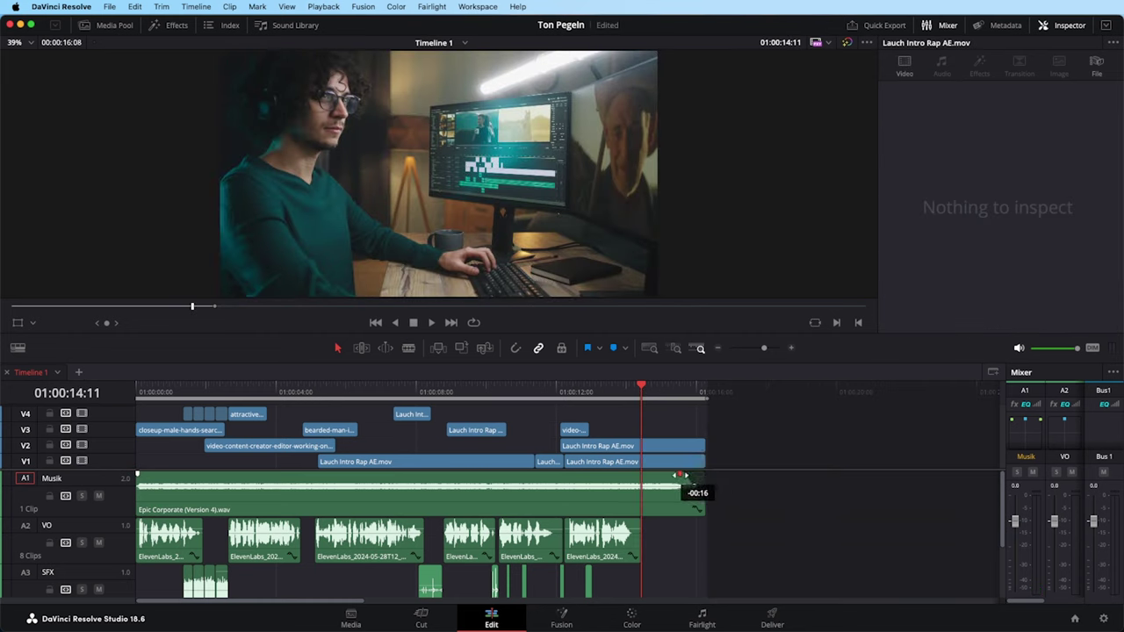
left_click_drag(677, 475, 706, 476)
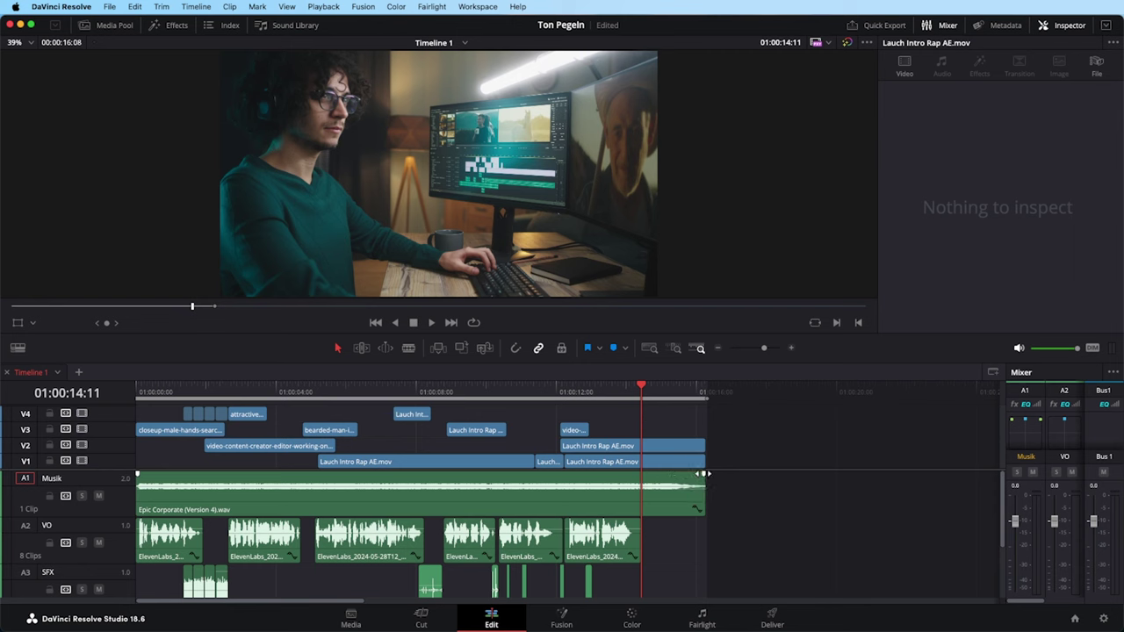
left_click_drag(708, 474, 644, 475)
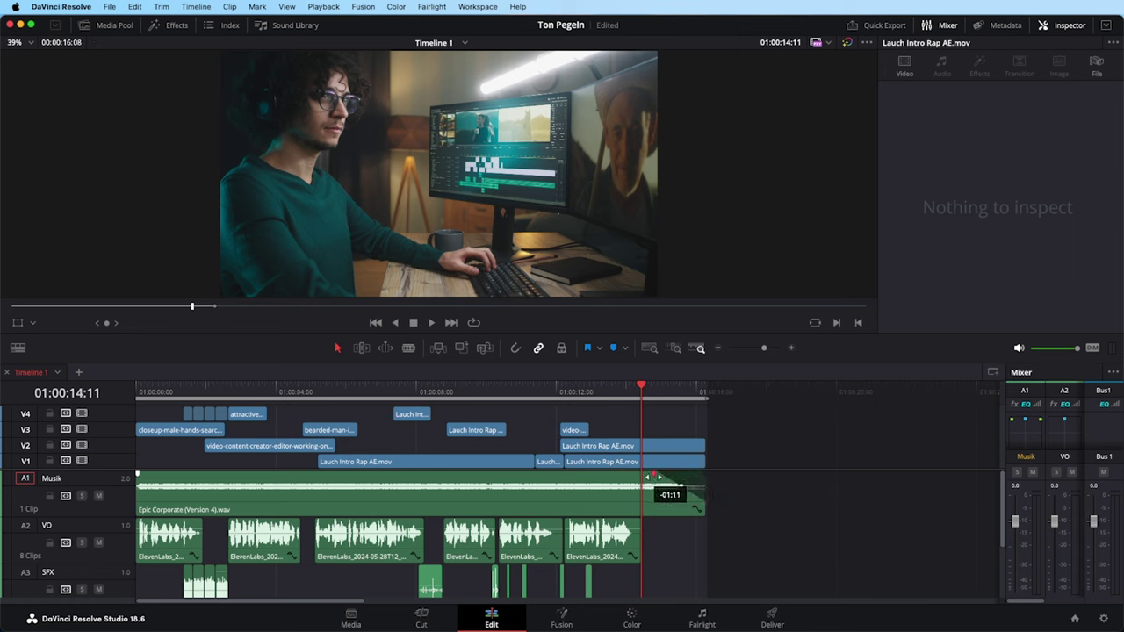
left_click(624, 393)
key("space")
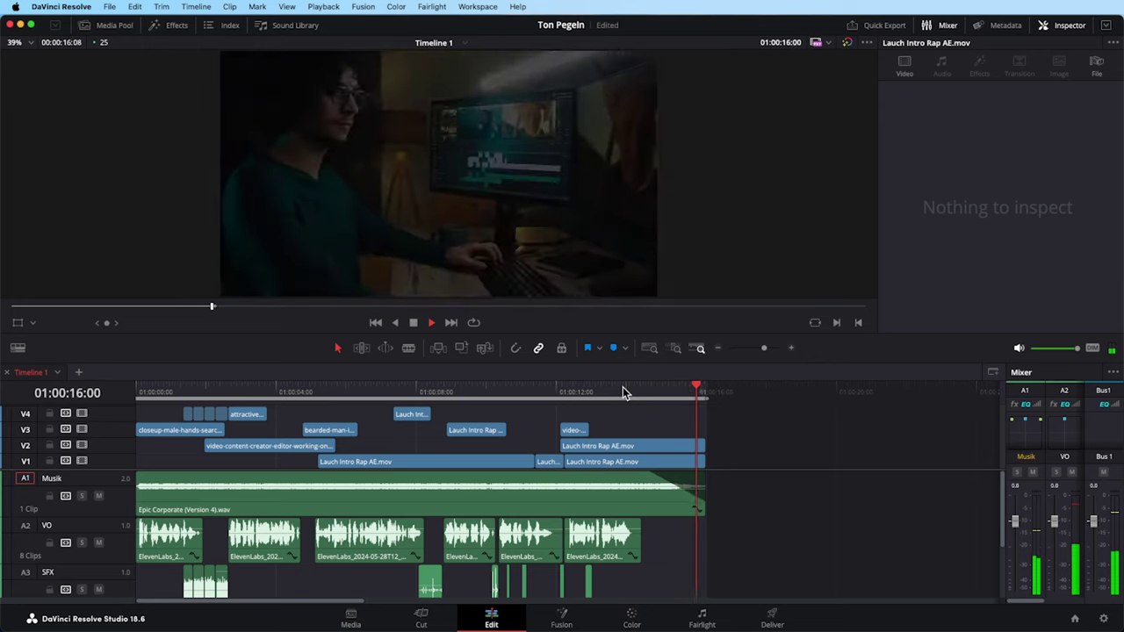
left_click(669, 390)
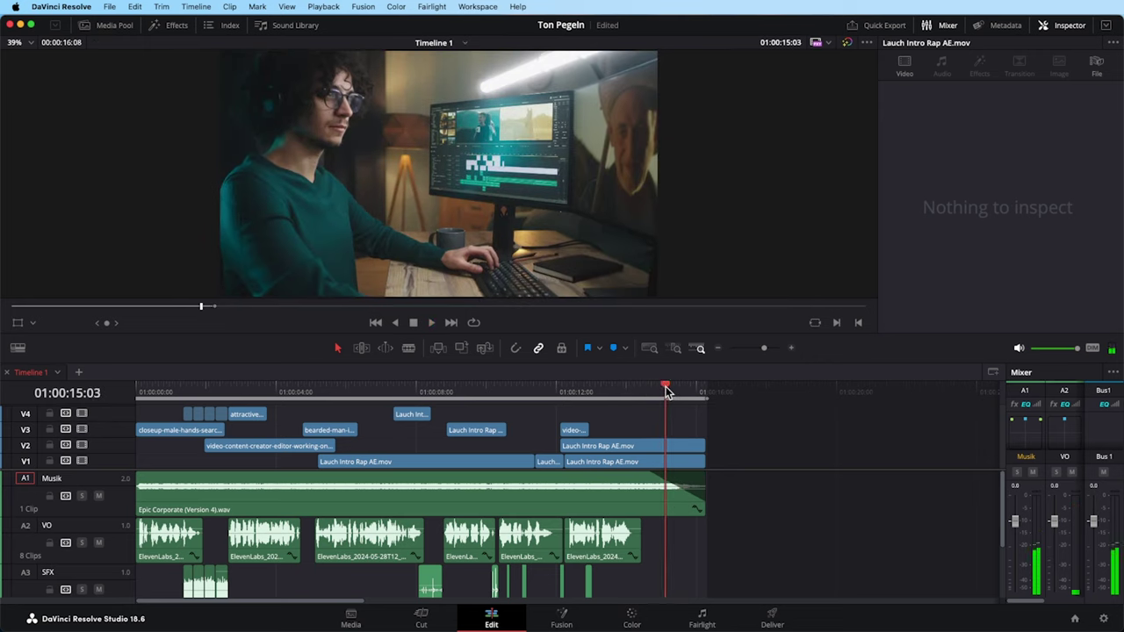
left_click(669, 389)
left_click(156, 392)
Add a short fade-in to the start of the music clip and play the opening.
left_click(138, 393)
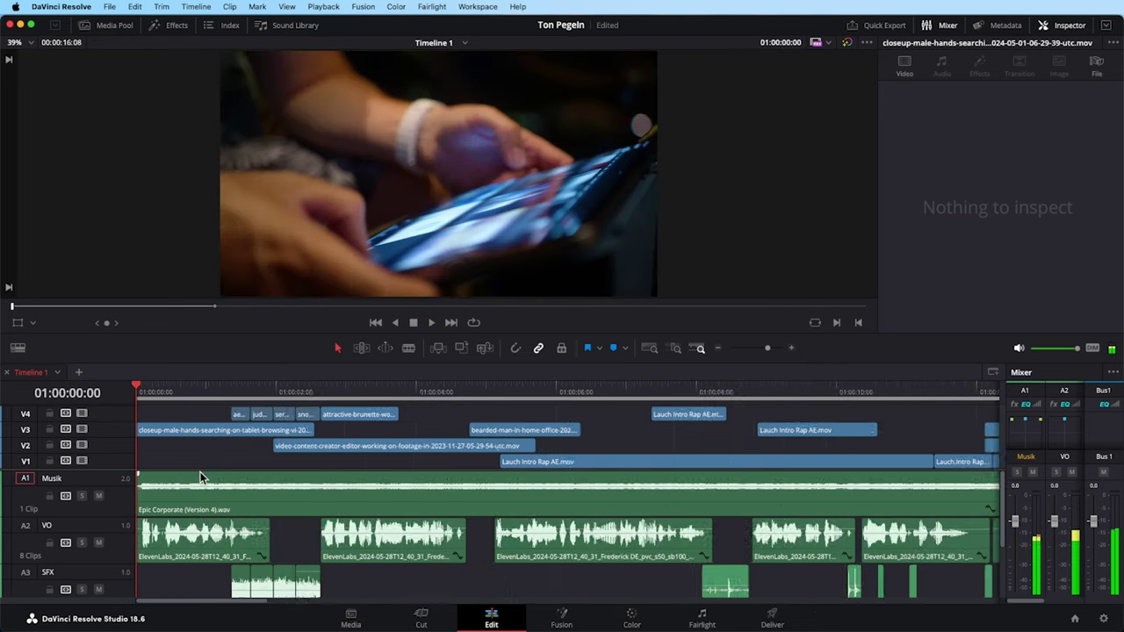
scroll(136, 475, "up", 5)
left_click_drag(136, 475, 167, 473)
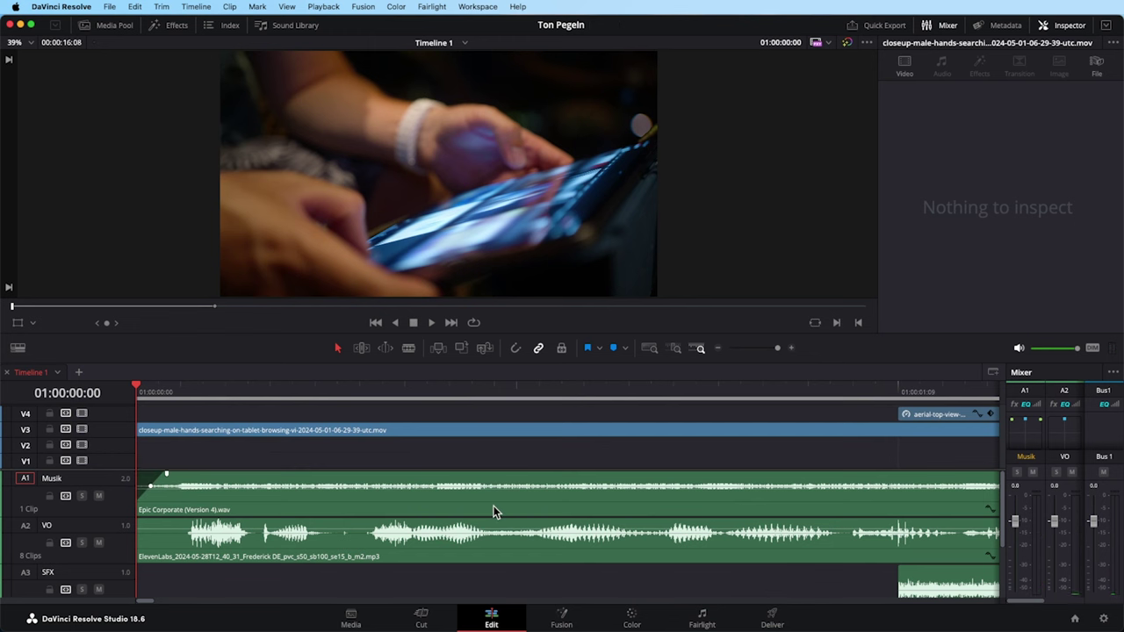
key("space")
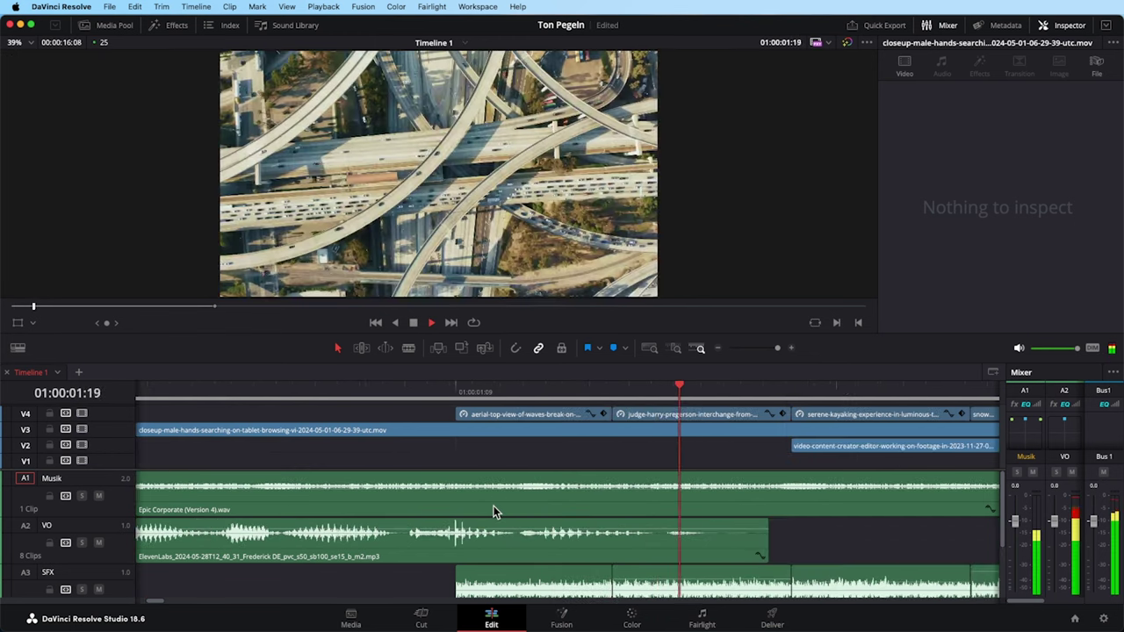
Raise the first voice-over clip's volume and play it back.
scroll(493, 506, "down", 3)
left_click_drag(354, 518, 355, 499)
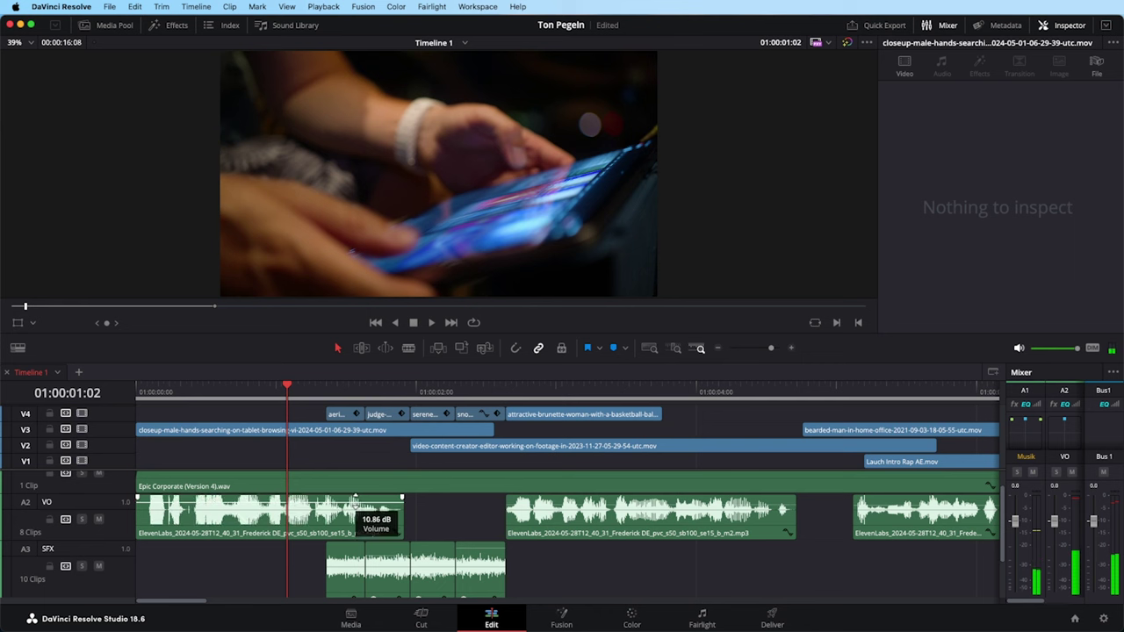
key("space")
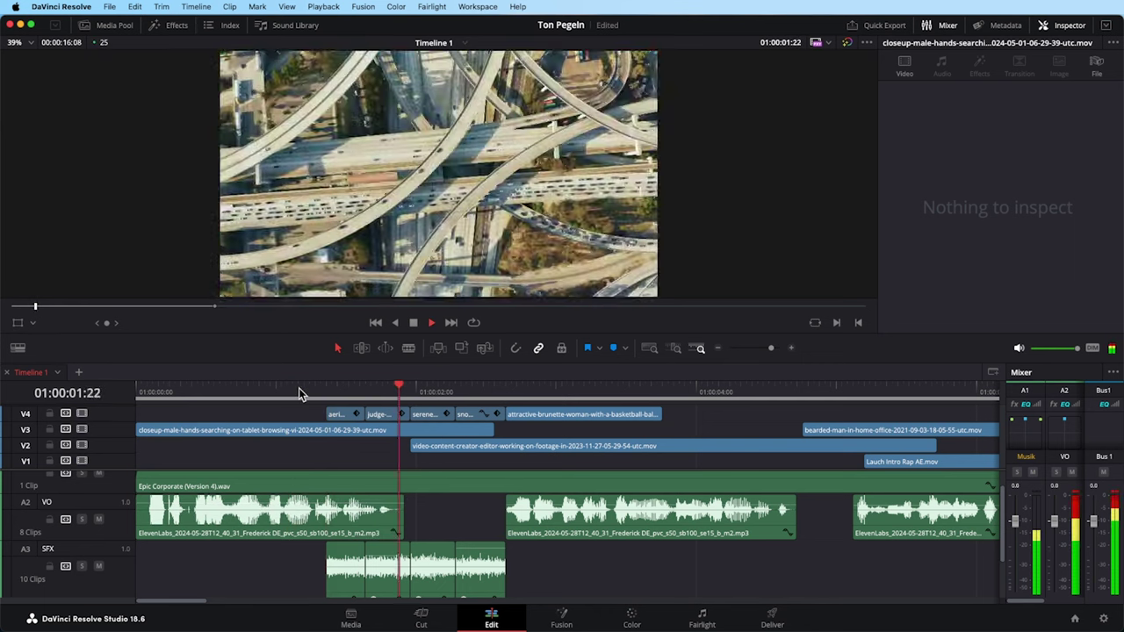
Lower the ocean-waves clip to -0.86 dB and the other SFX clips, then play to check levels.
left_click(343, 571)
mouse_move(342, 571)
left_mouse_down()
mouse_move(378, 555)
mouse_move(380, 566)
left_mouse_up()
left_click_drag(461, 555, 461, 562)
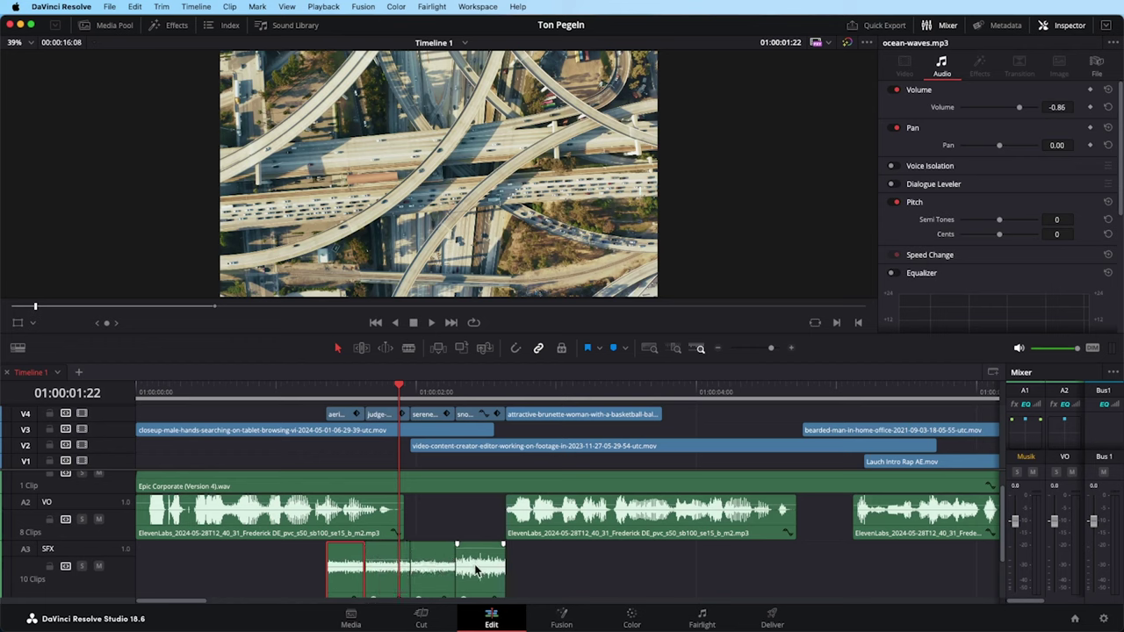
left_click(321, 388)
key("space")
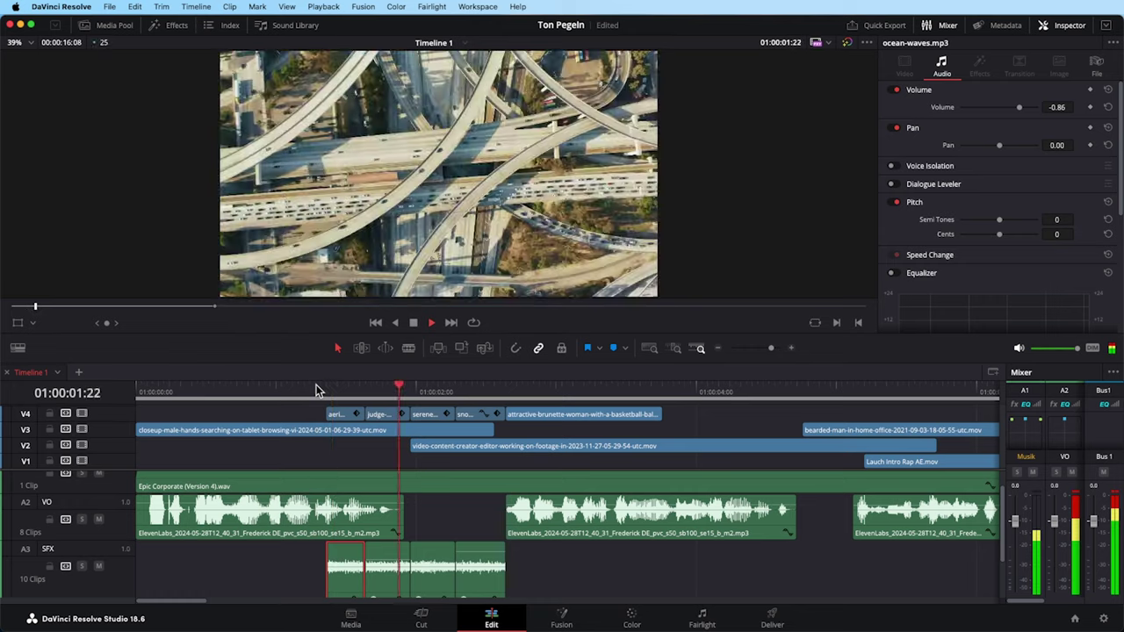
key("space")
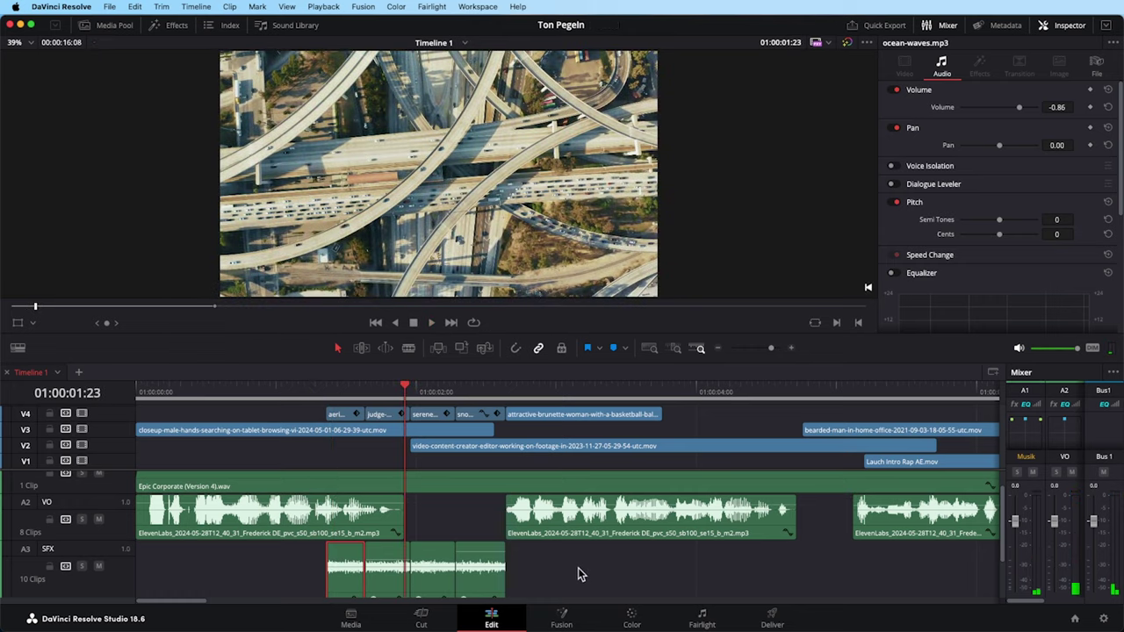
key("space")
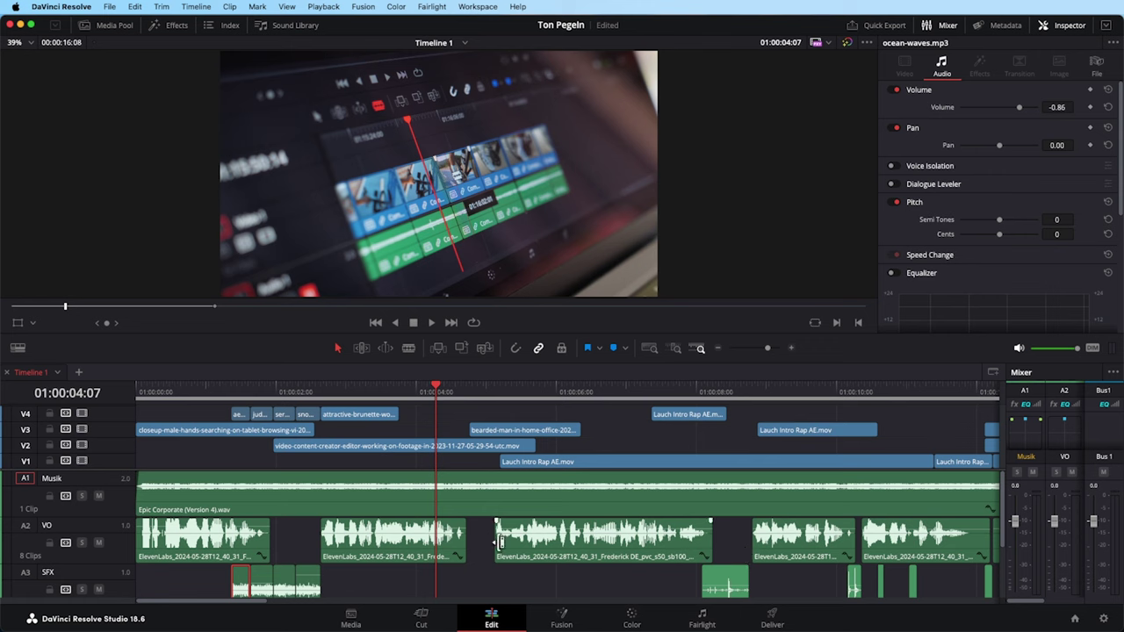
Add two volume keyframes on the Musik clip and lift the section between them into a swell.
key("Right")
key("Right")
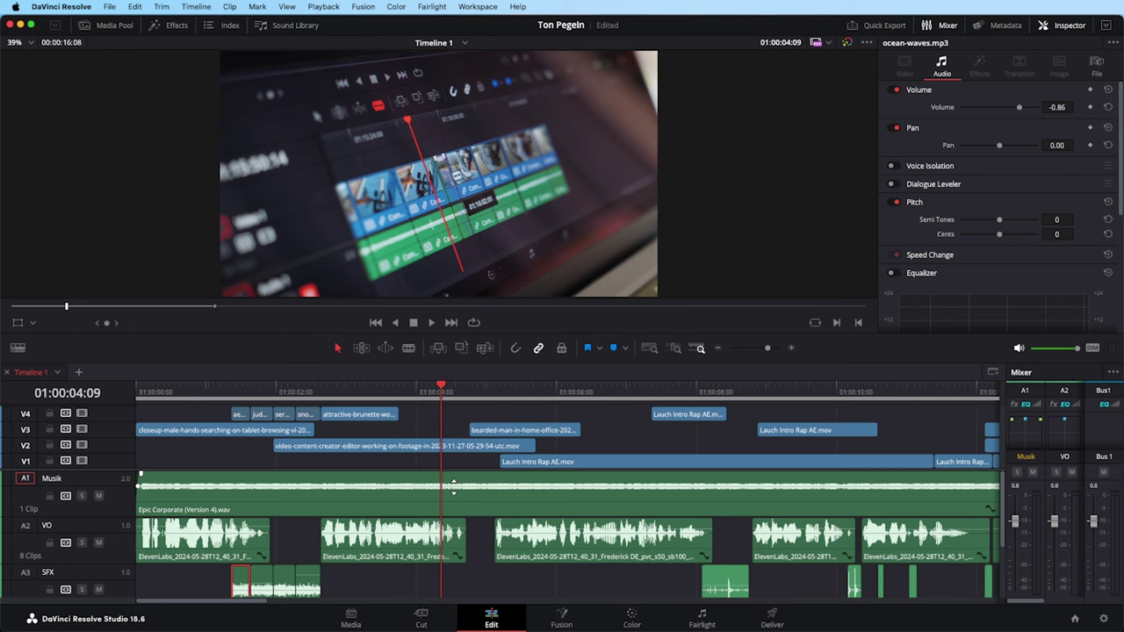
left_click(468, 487)
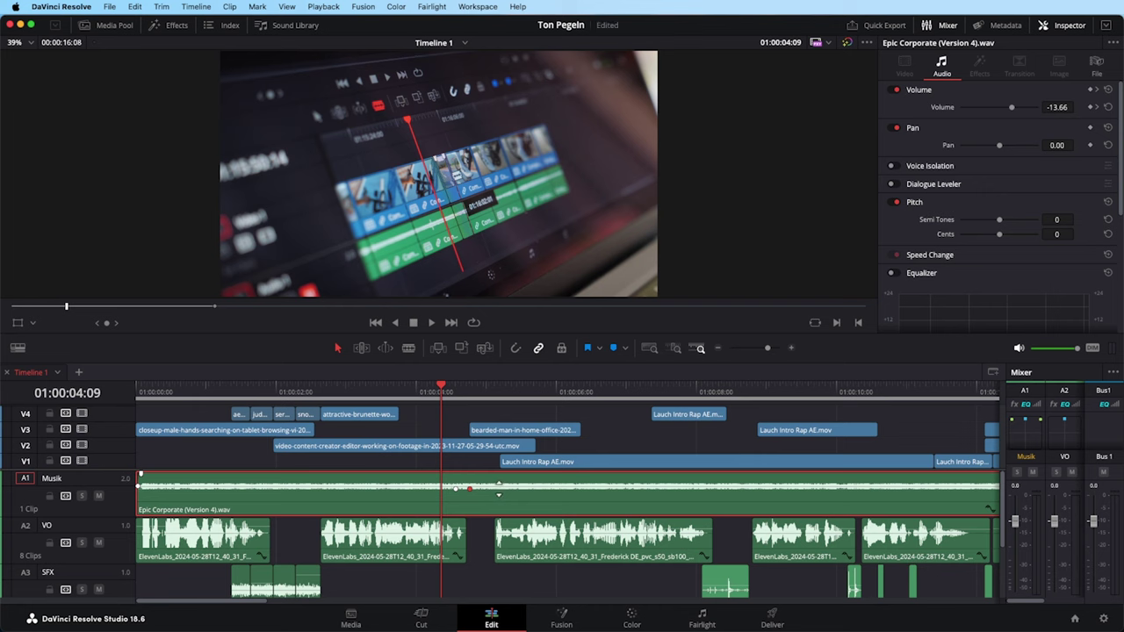
left_click(500, 489, "alt")
left_click(513, 489, "alt")
left_click_drag(485, 494, 485, 485)
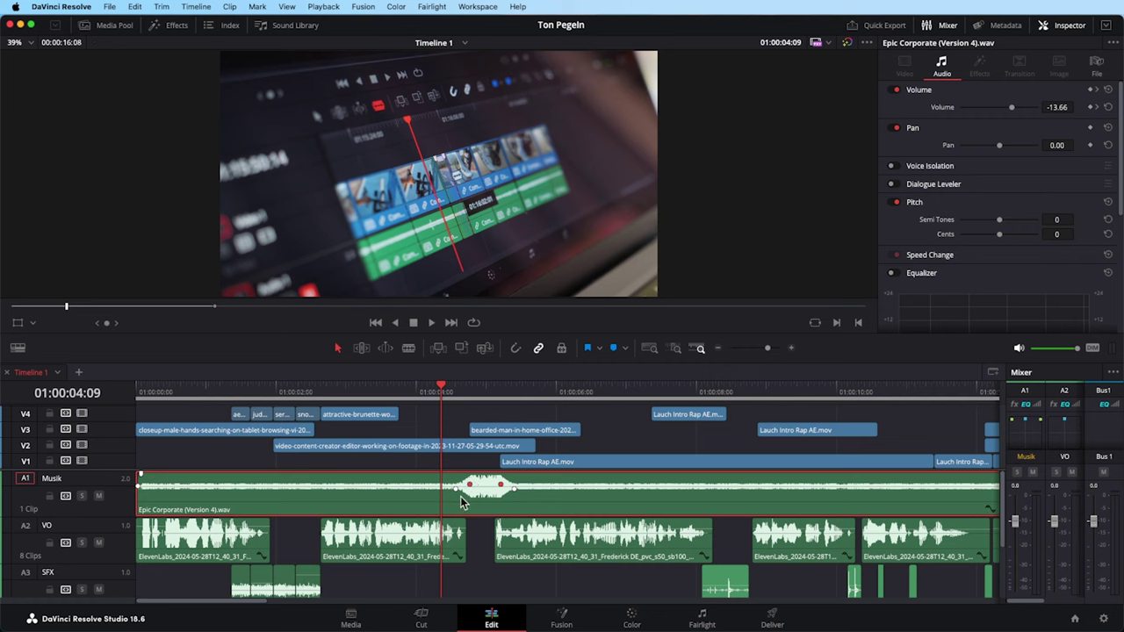
left_click(397, 392)
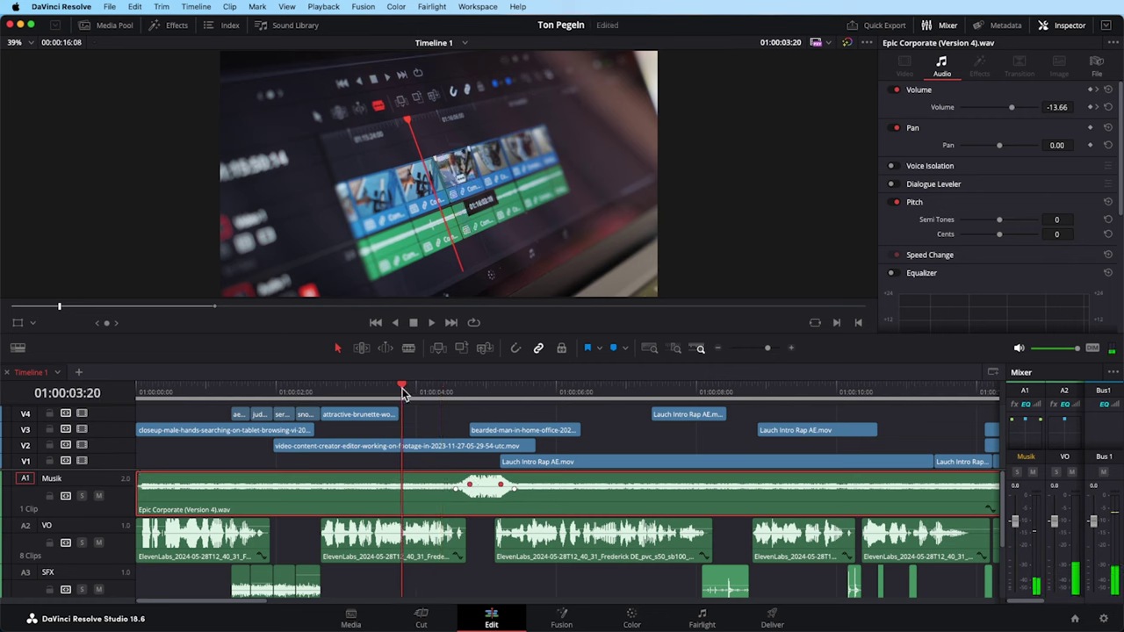
key("space")
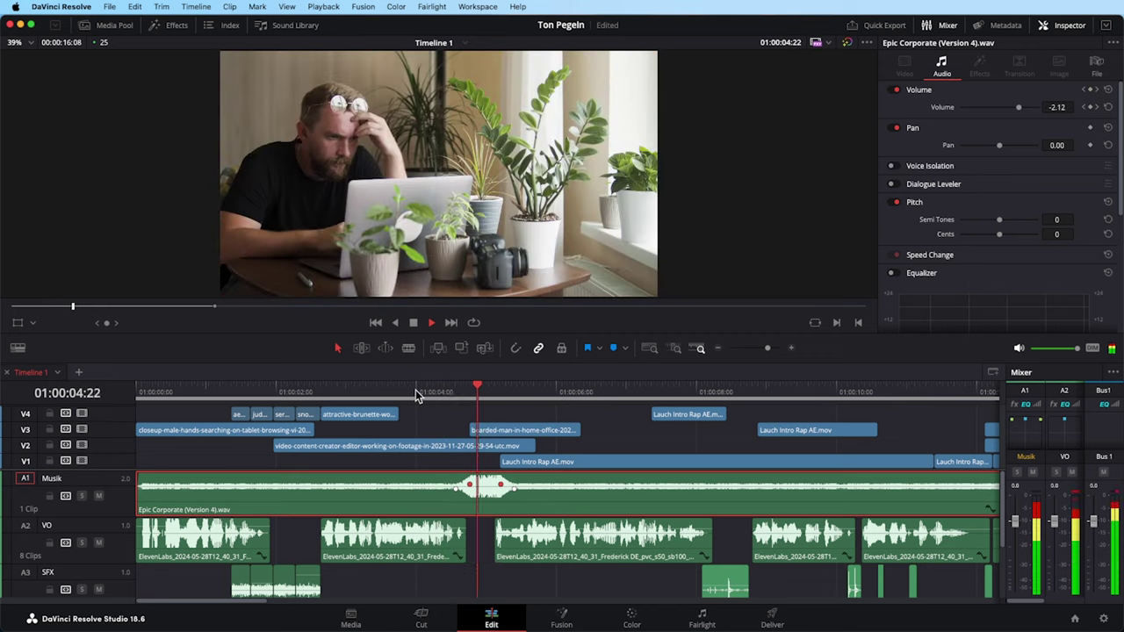
key("space")
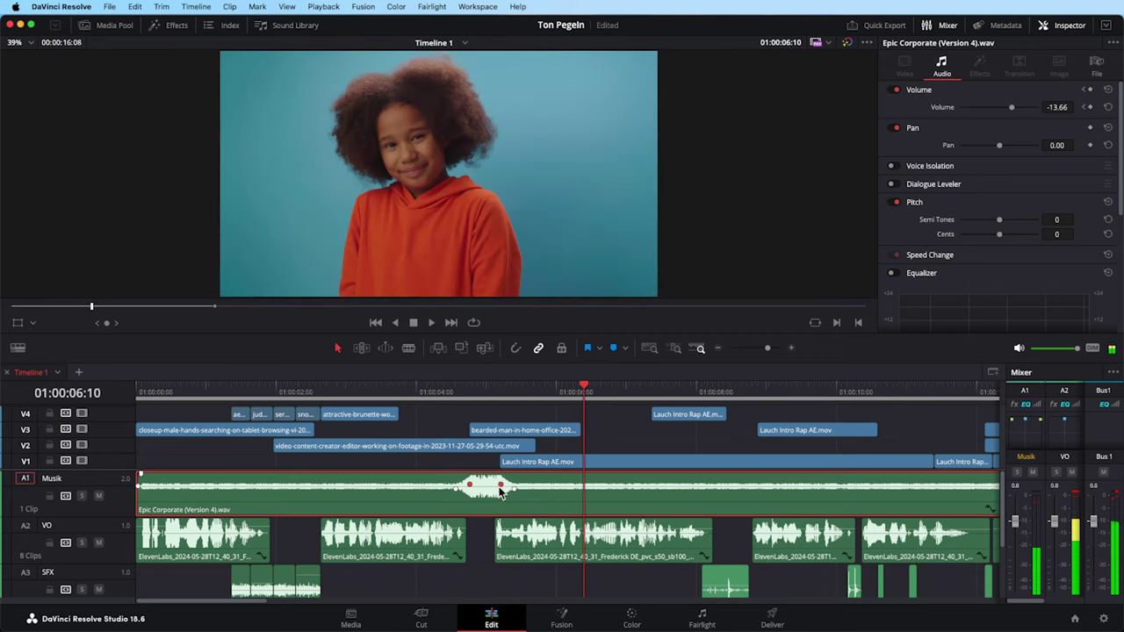
Fine-tune the swell keyframes to peak at -2.12 dB around 01:00:05, saving and replaying it.
left_click_drag(514, 489, 509, 488)
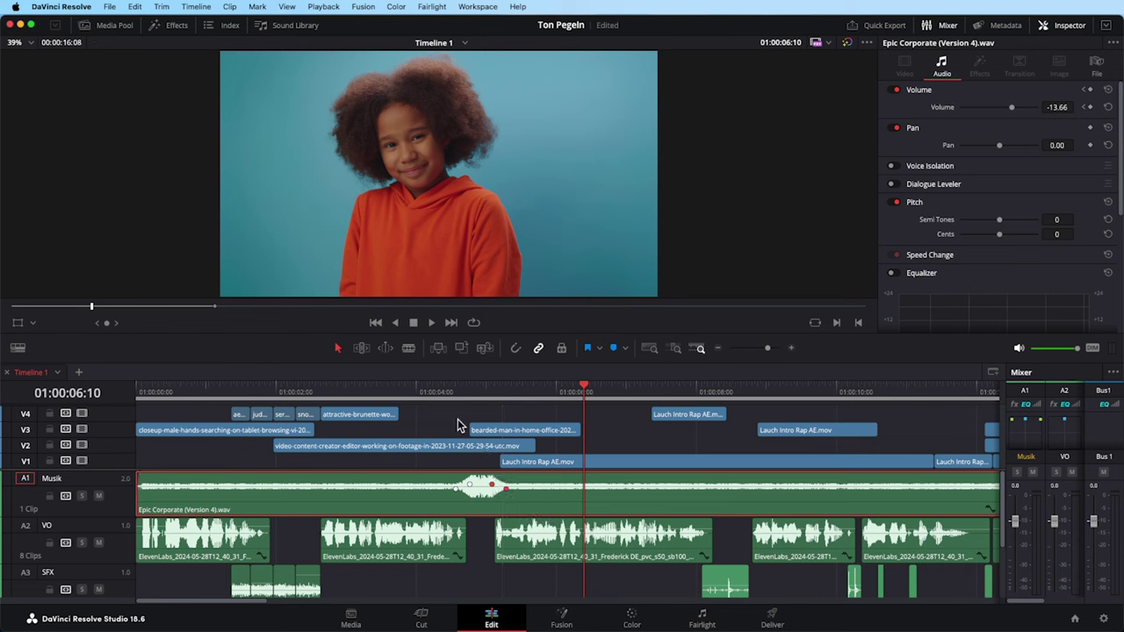
key("super+s")
left_click(447, 392)
key("space")
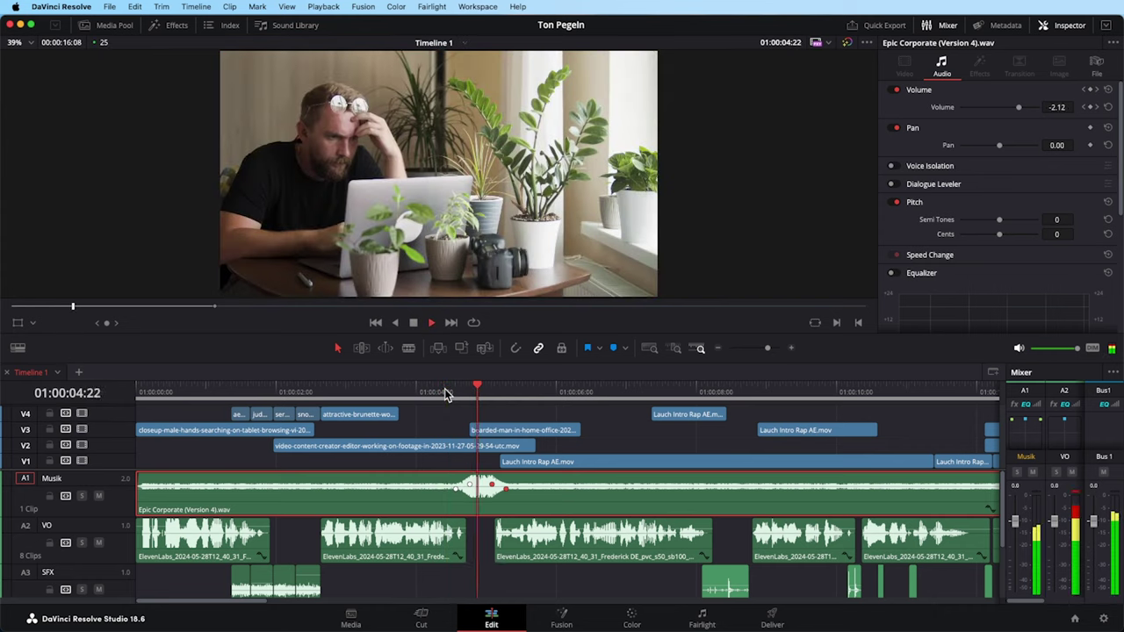
left_click_drag(492, 485, 487, 483)
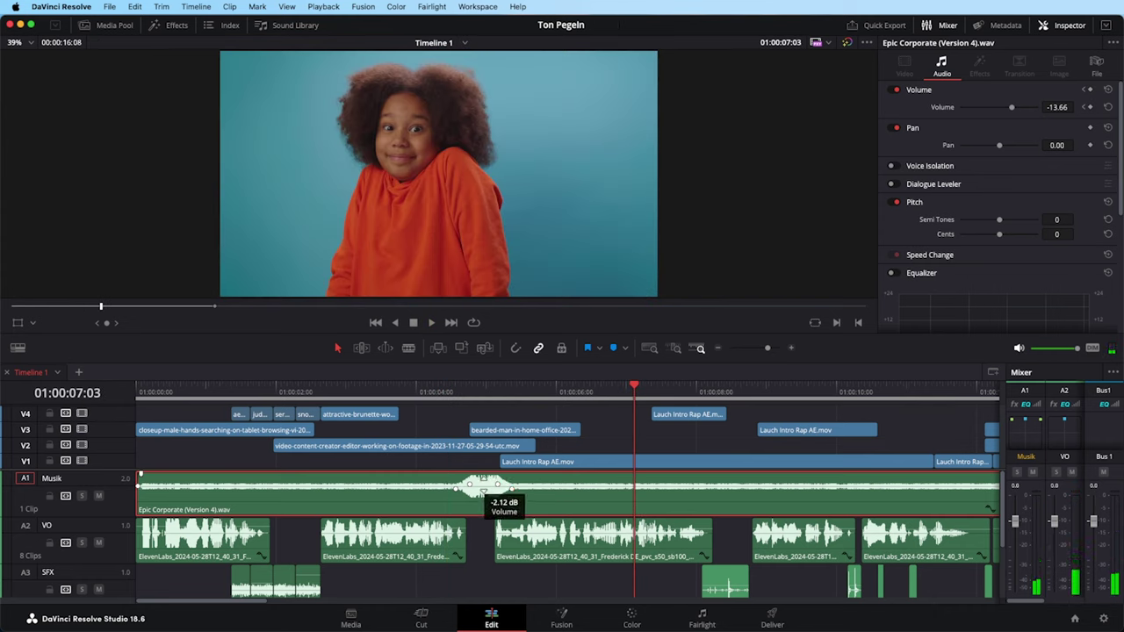
left_click(485, 391)
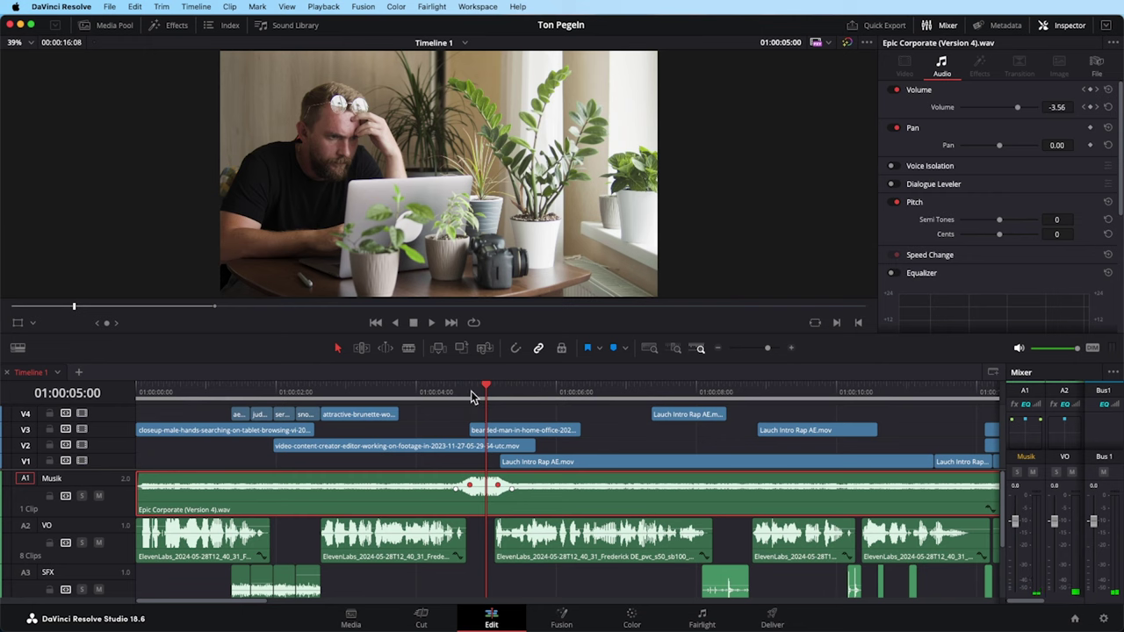
key("space")
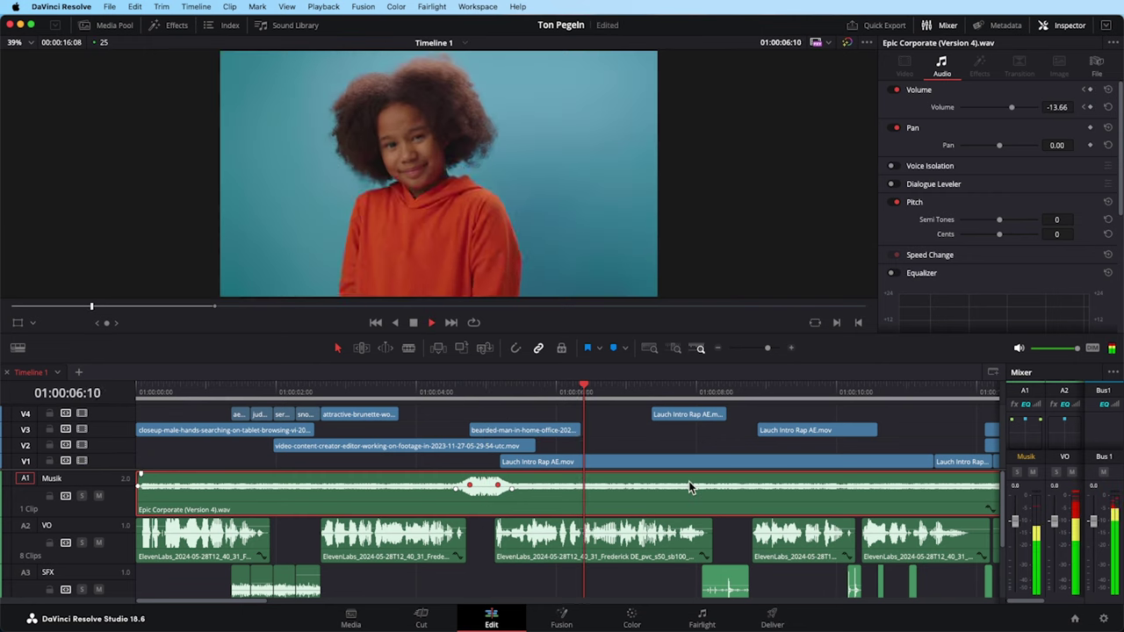
Add Musik volume keyframes near 01:00:08, lift that section to -3.56 dB and play it.
key("space")
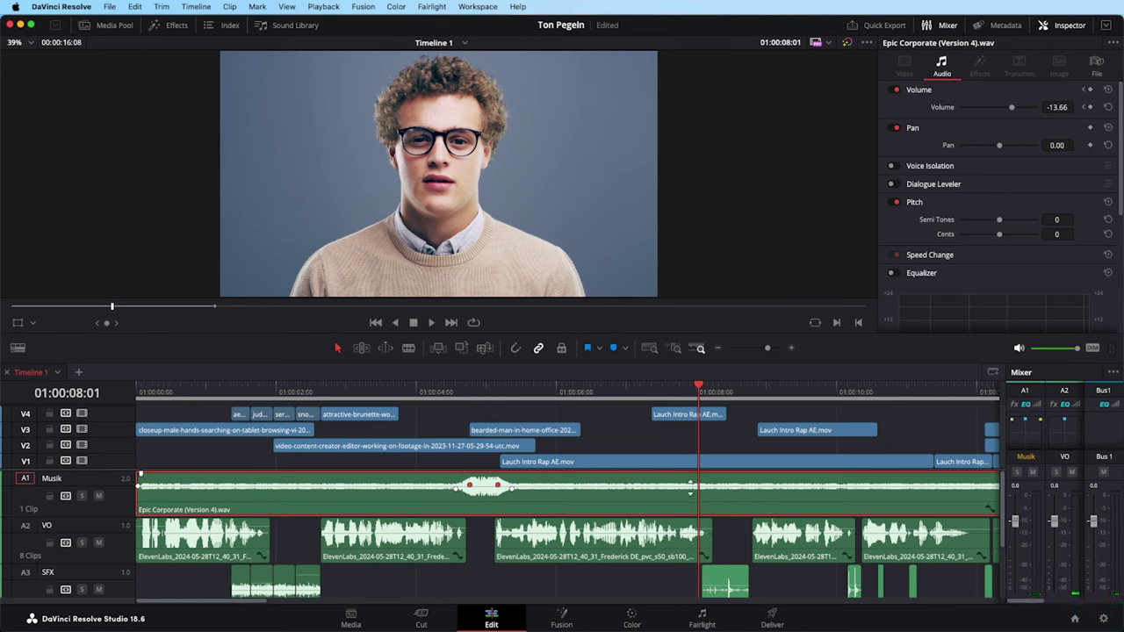
left_click(758, 488, "alt")
left_click_drag(730, 490, 732, 487)
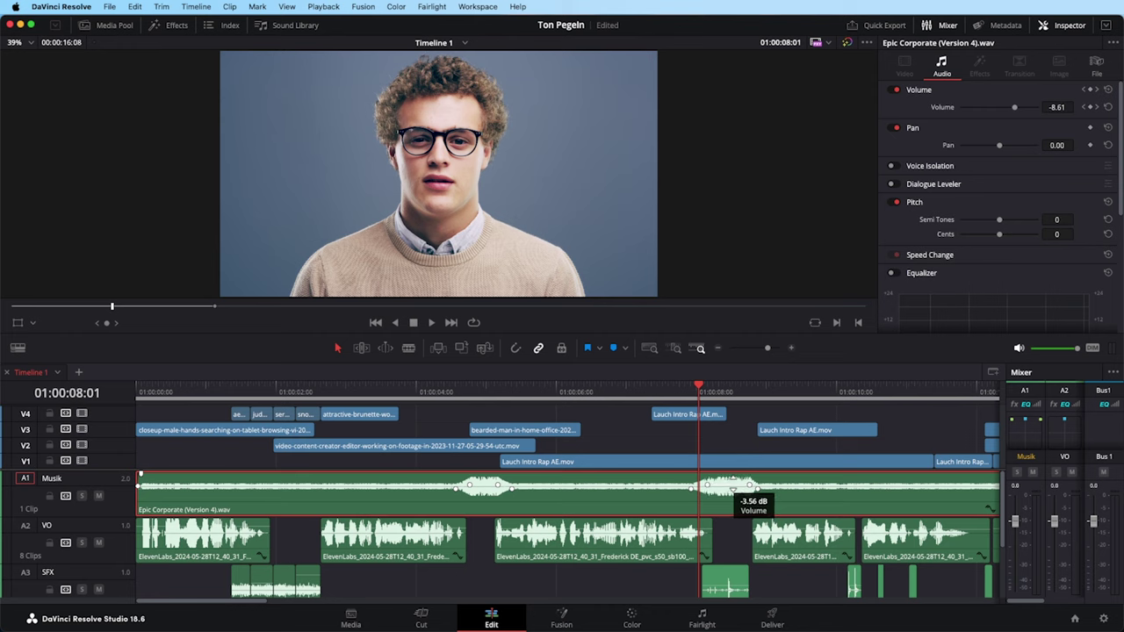
key("space")
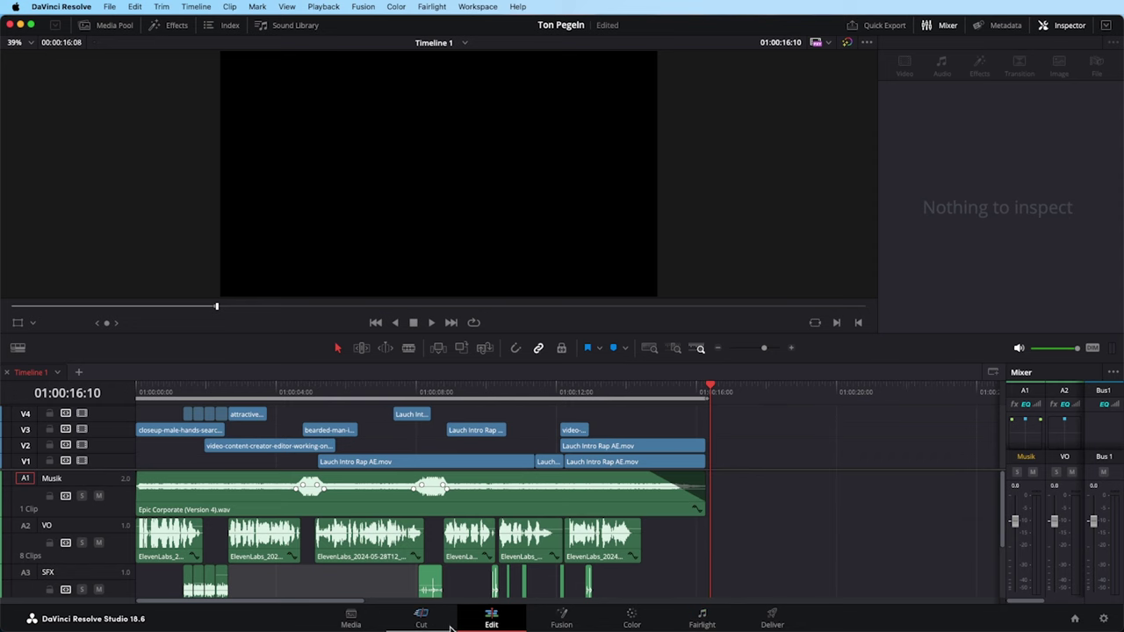
Switch to the Fairlight page and hide the media pool so the timeline widens.
left_click(702, 619)
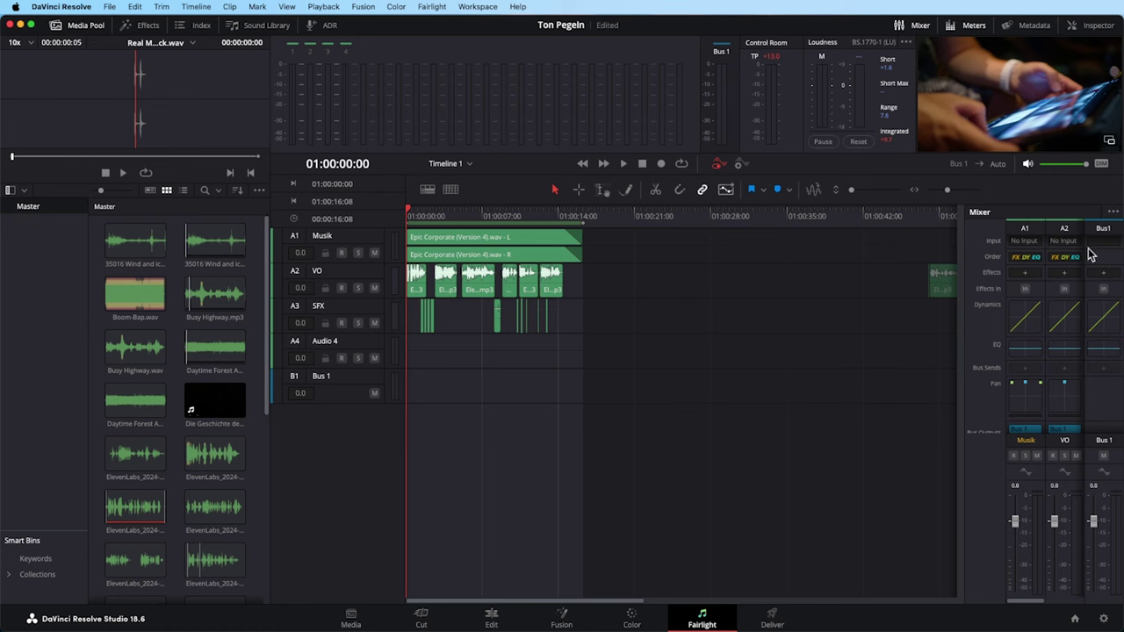
mouse_move(964, 298)
left_mouse_down()
mouse_move(1066, 299)
mouse_move(834, 328)
left_mouse_up()
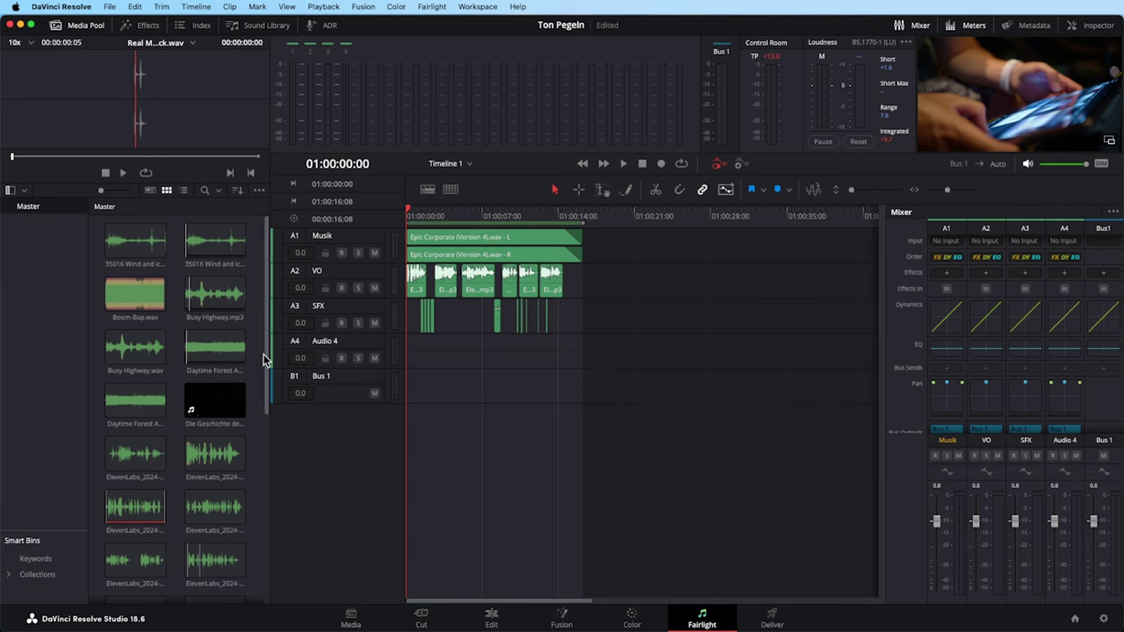
left_click_drag(268, 353, 222, 352)
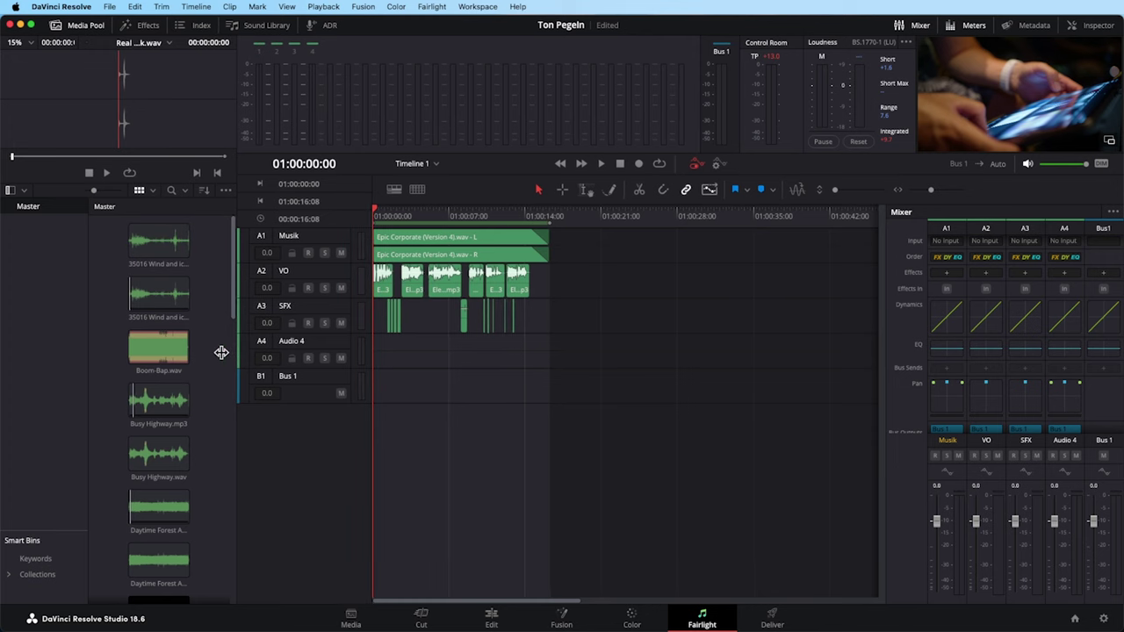
left_click(78, 26)
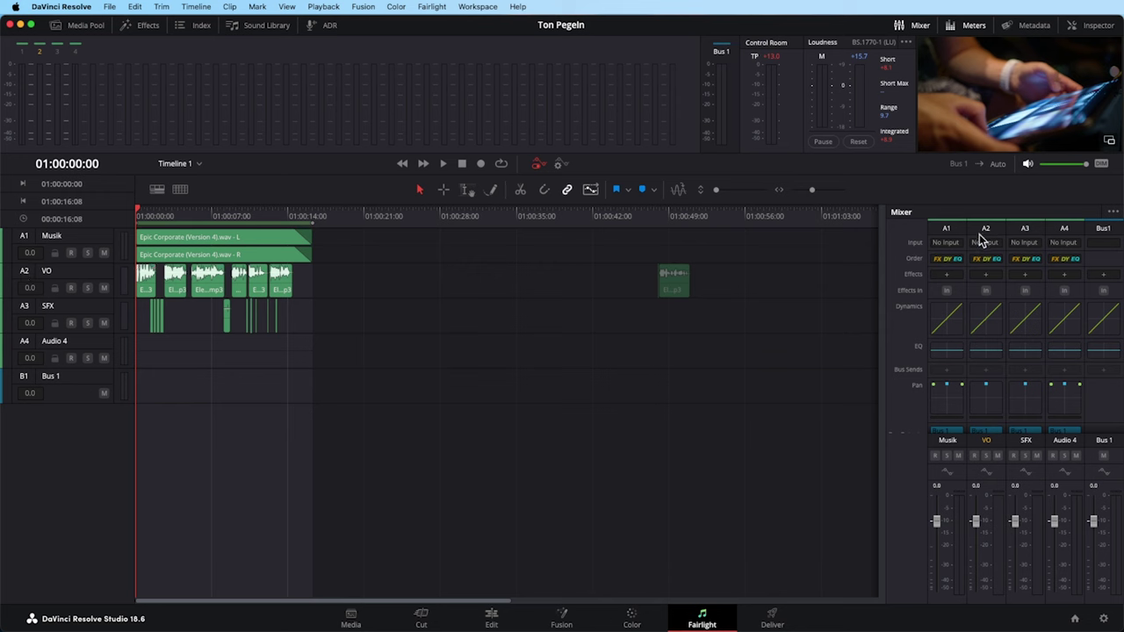
Open the VO track's dynamics and solo VO to preview it from the start.
left_click(989, 323)
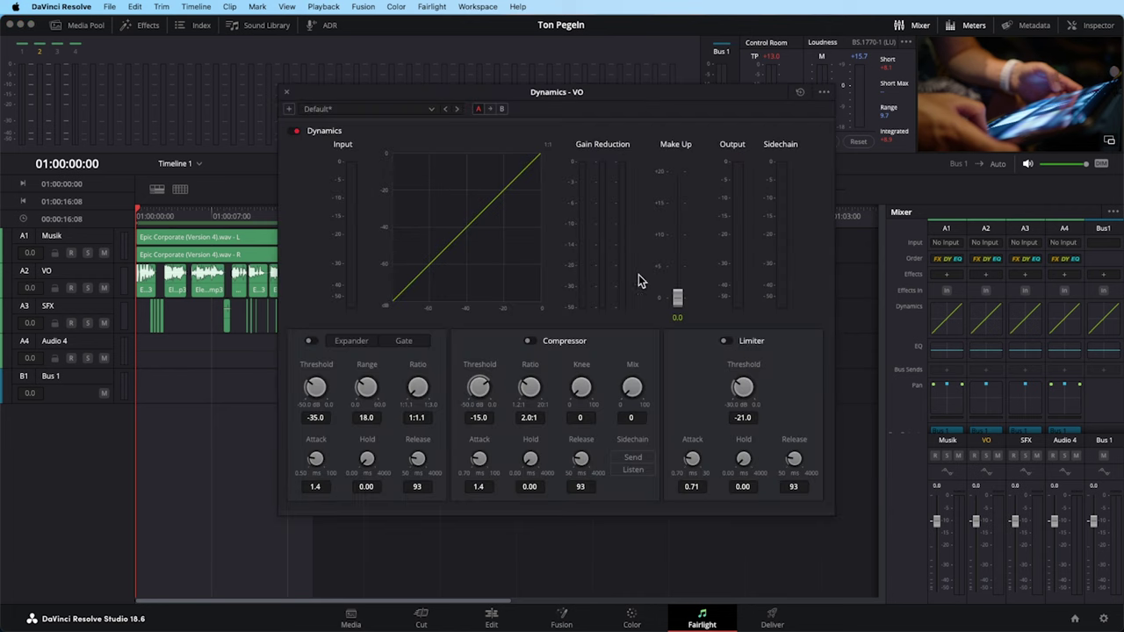
left_click(87, 289)
key("space")
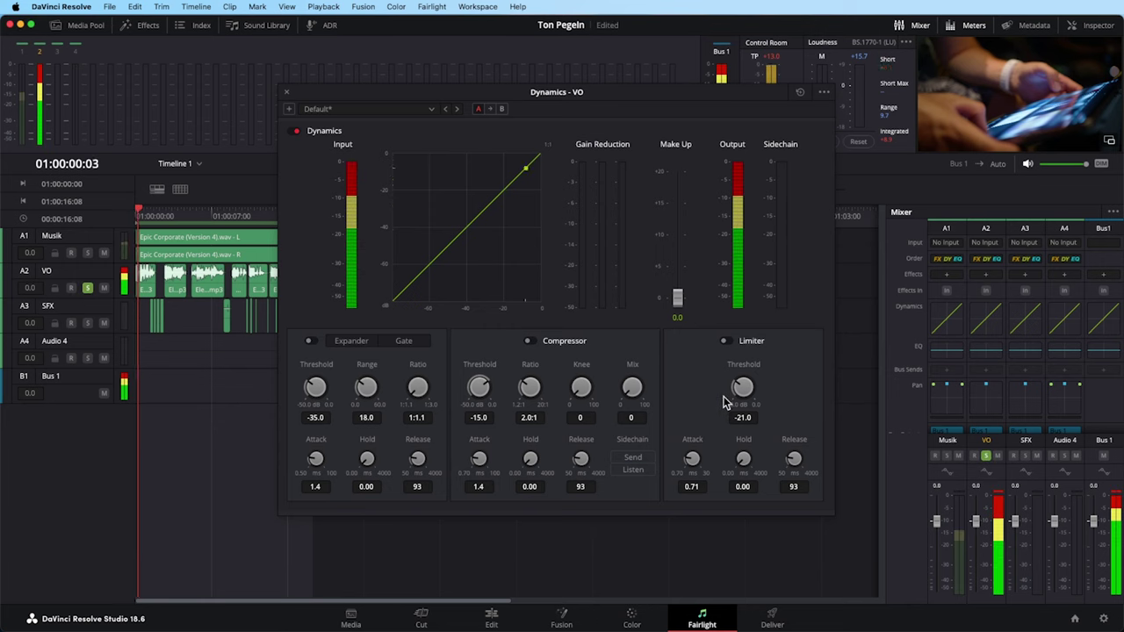
key("space")
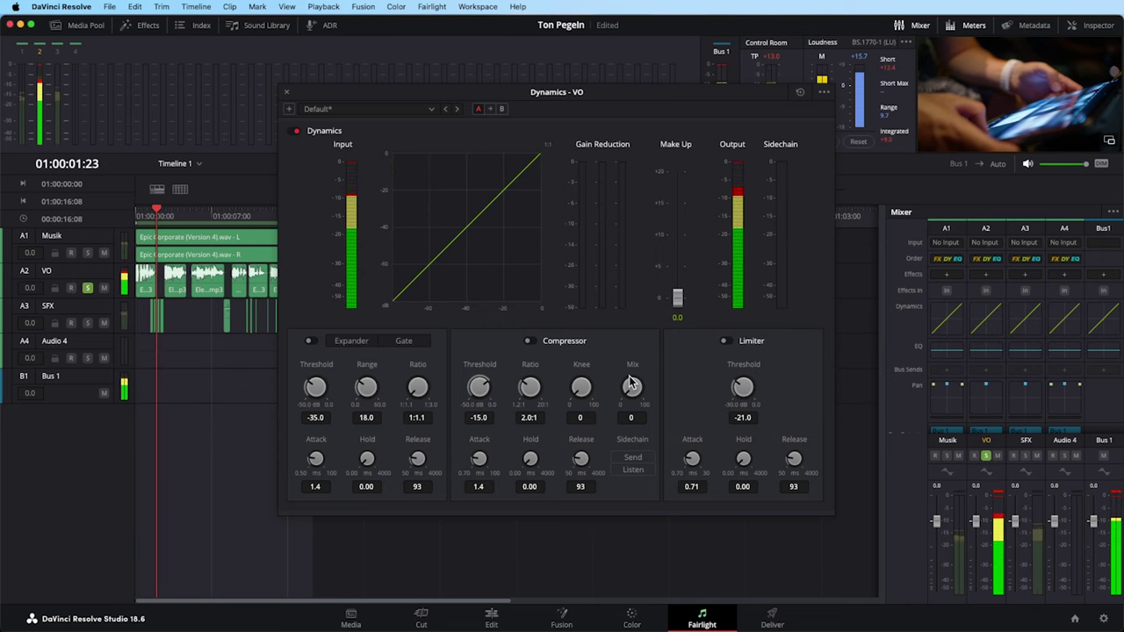
left_click_drag(156, 216, 96, 204)
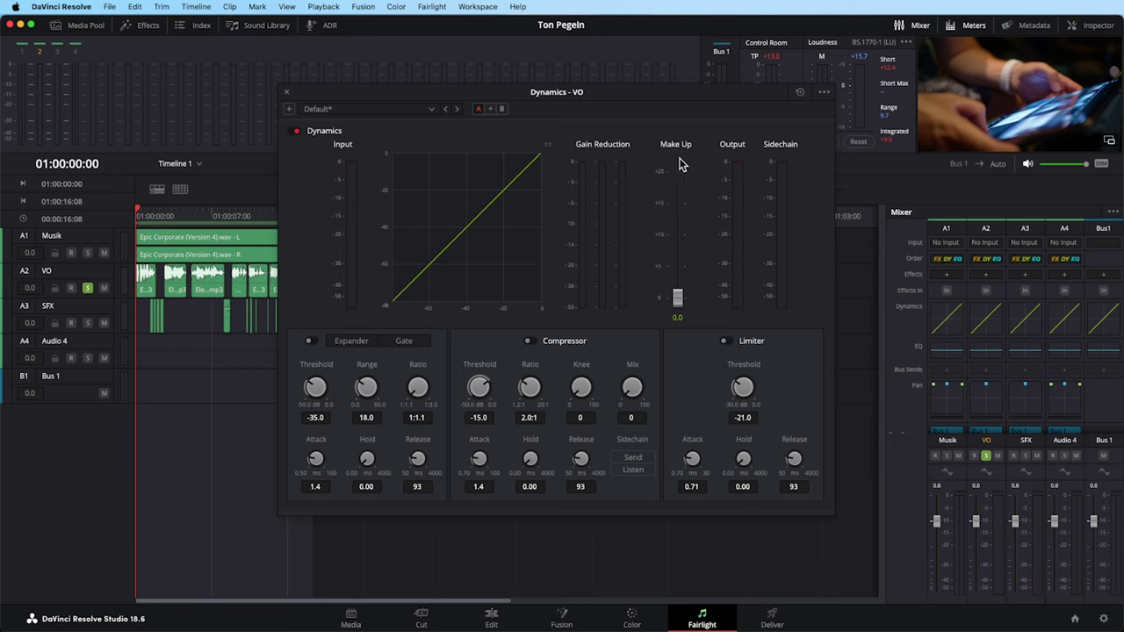
Enable the limiter with 0.70 attack, adjust release and make-up gain, and play from the start.
left_click(725, 342)
left_click_drag(692, 458, 691, 469)
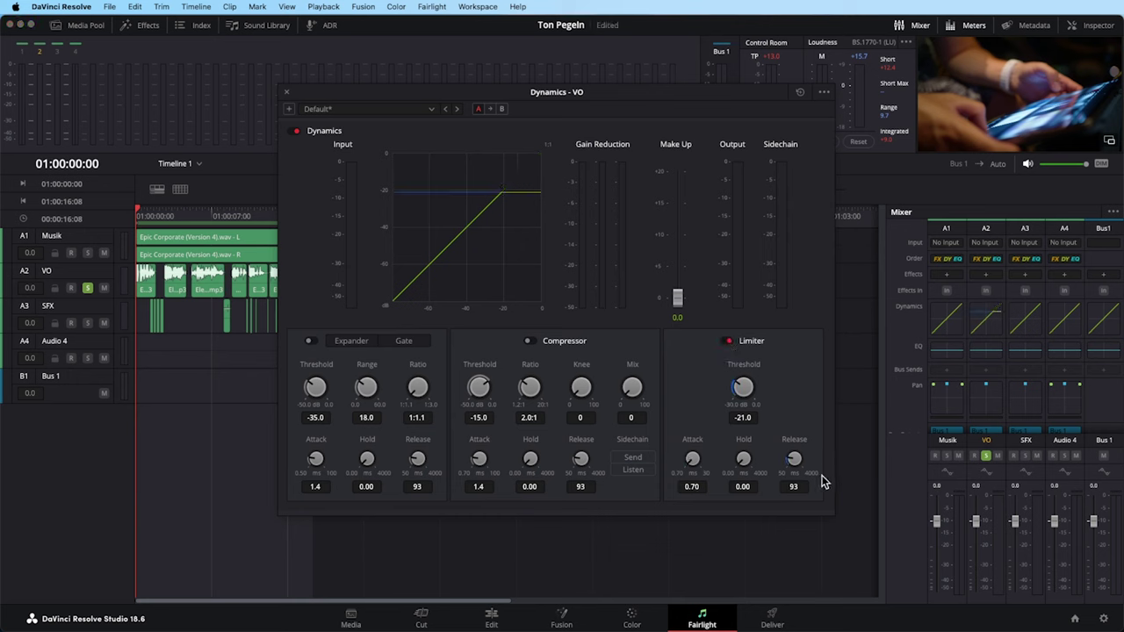
mouse_move(795, 457)
left_mouse_down()
mouse_move(812, 400)
mouse_move(631, 622)
left_mouse_up()
key("space")
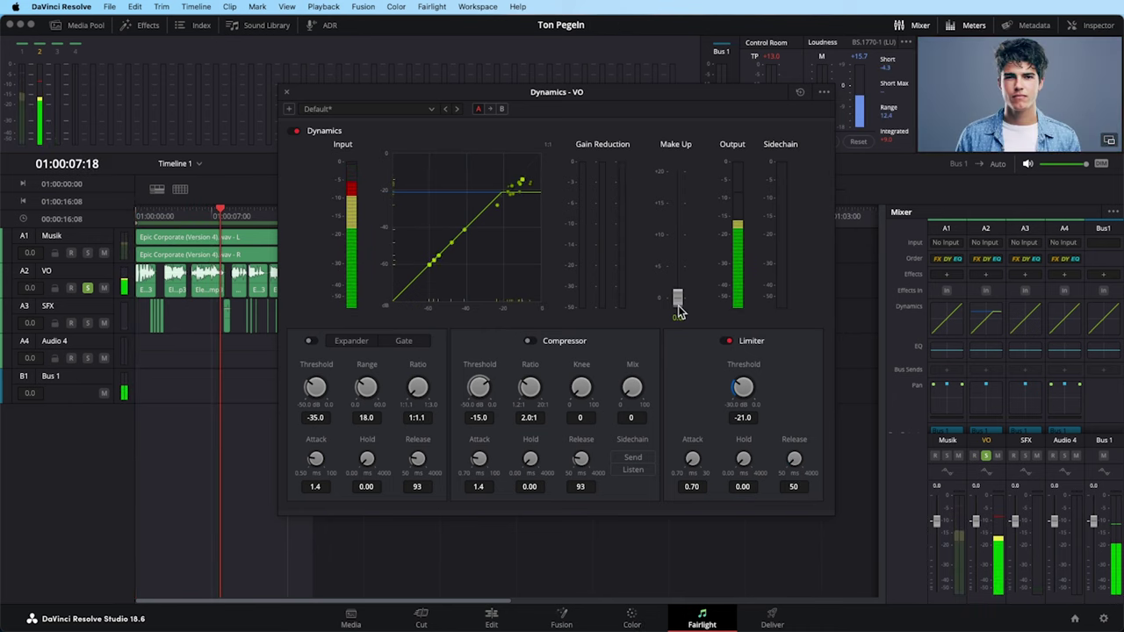
left_click_drag(678, 298, 681, 260)
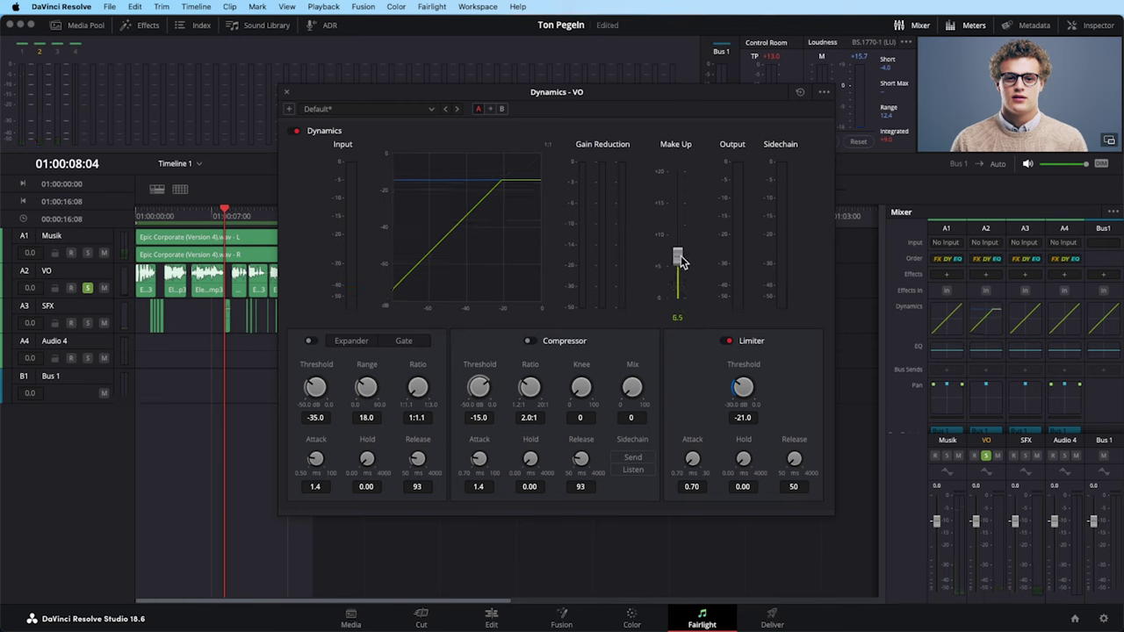
left_click_drag(681, 260, 689, 269)
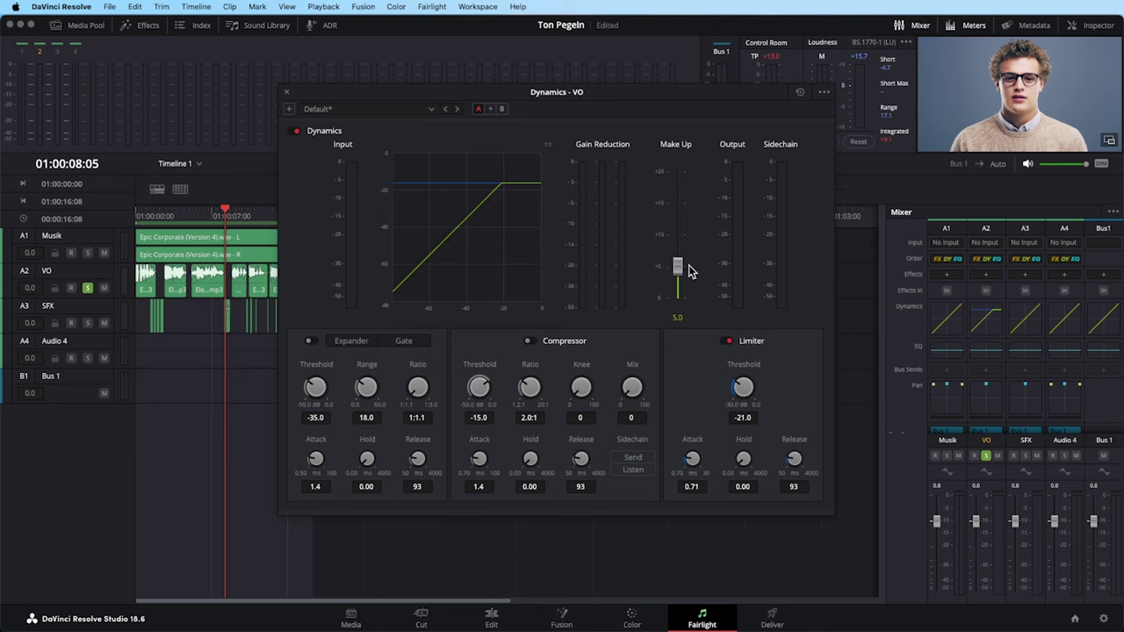
left_click(137, 215)
key("space")
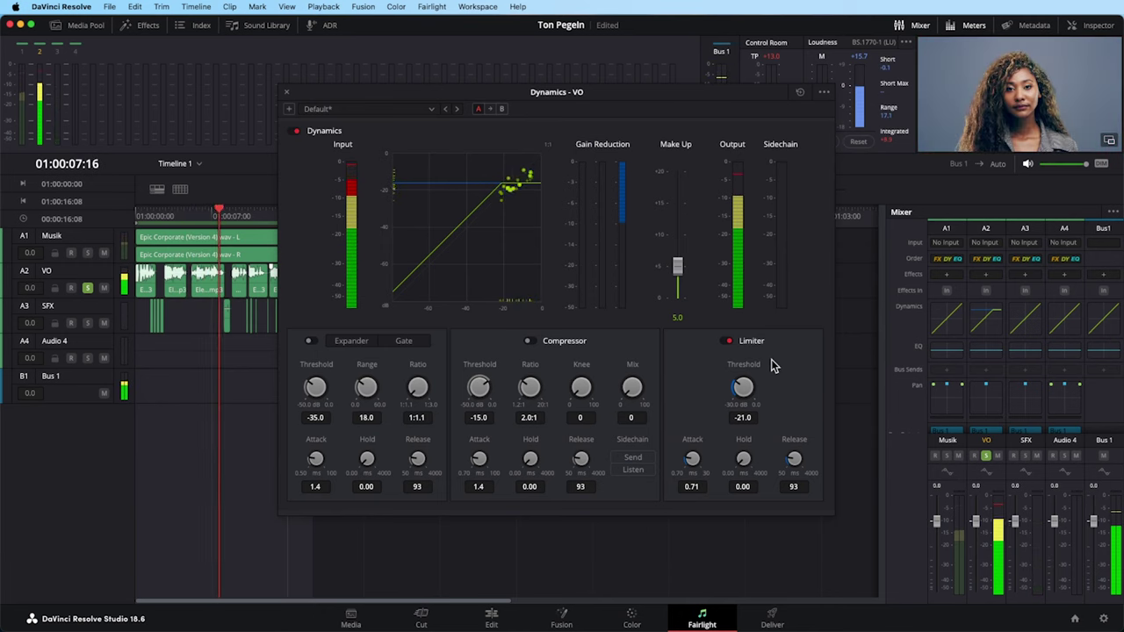
key("space")
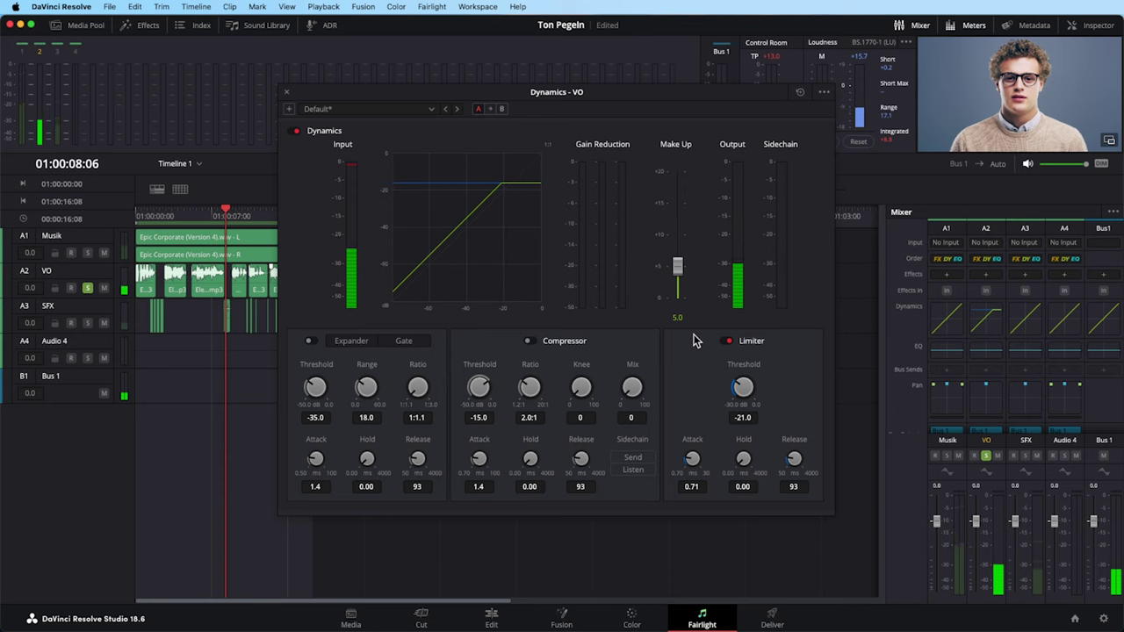
Apply the Dialog - Compression preset, re-enable the limiter at -21.0 and set make-up gain to 5.1.
left_click(372, 110)
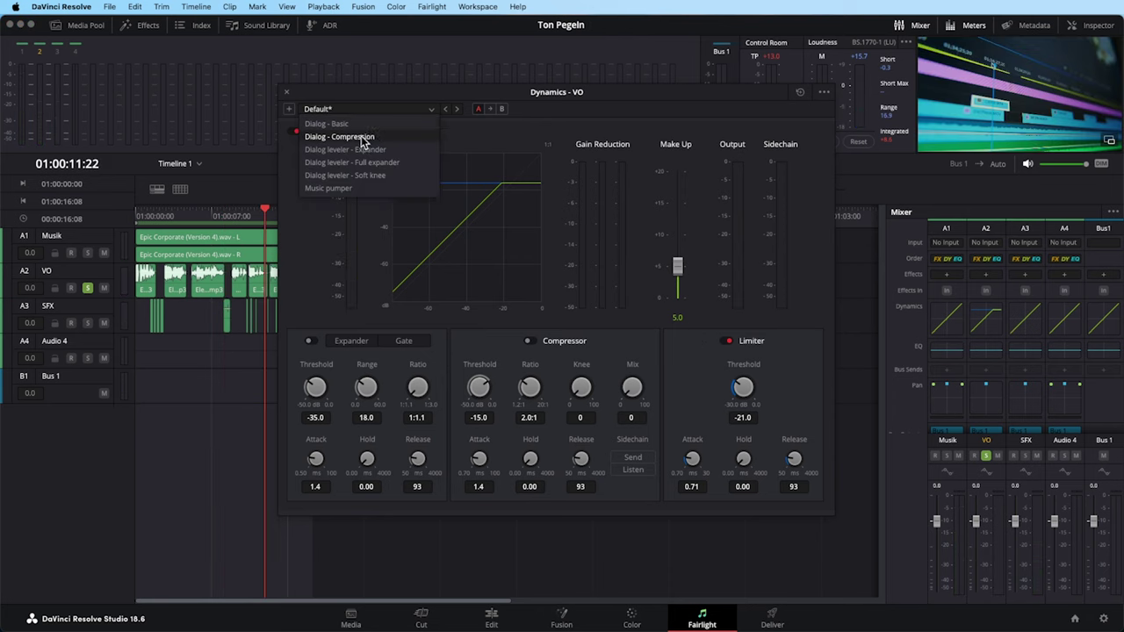
left_click(365, 138)
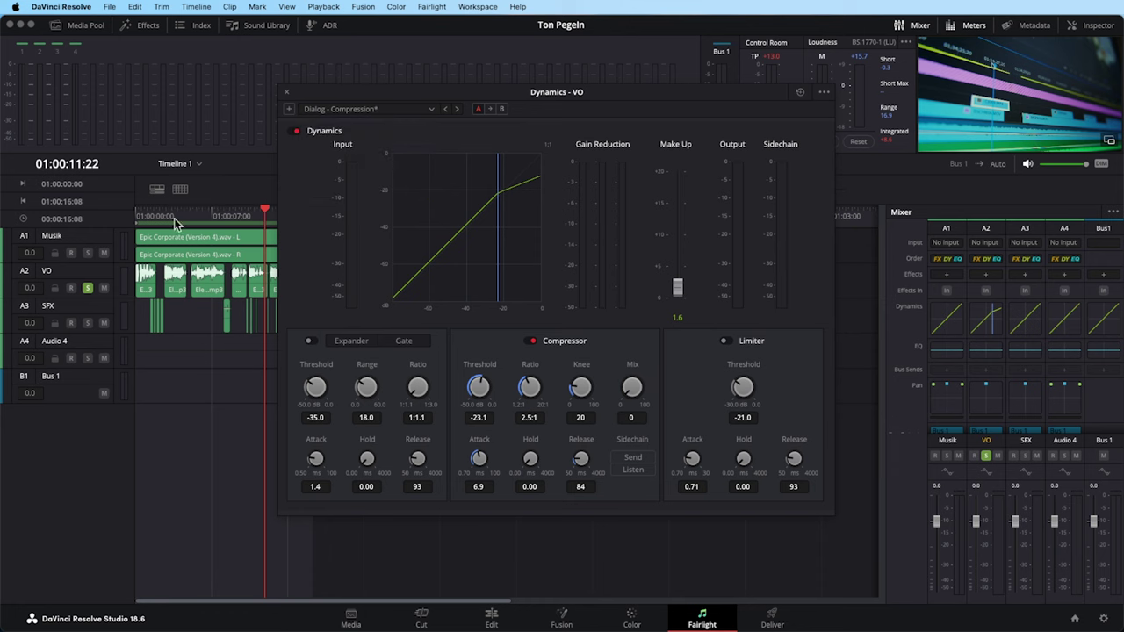
left_click(727, 342)
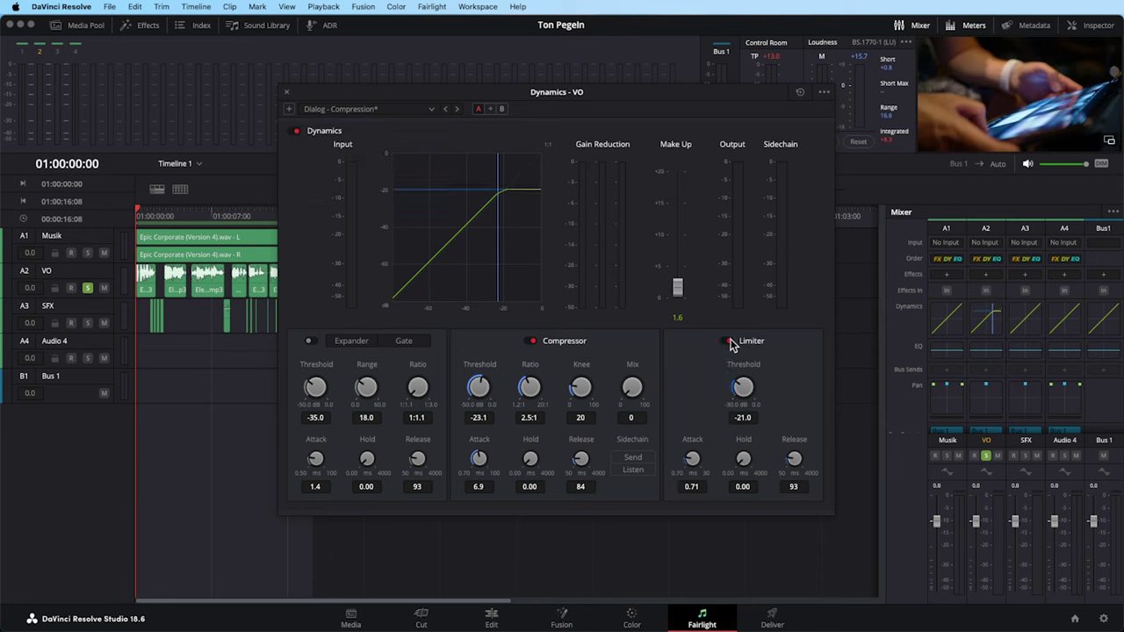
left_click_drag(676, 290, 681, 266)
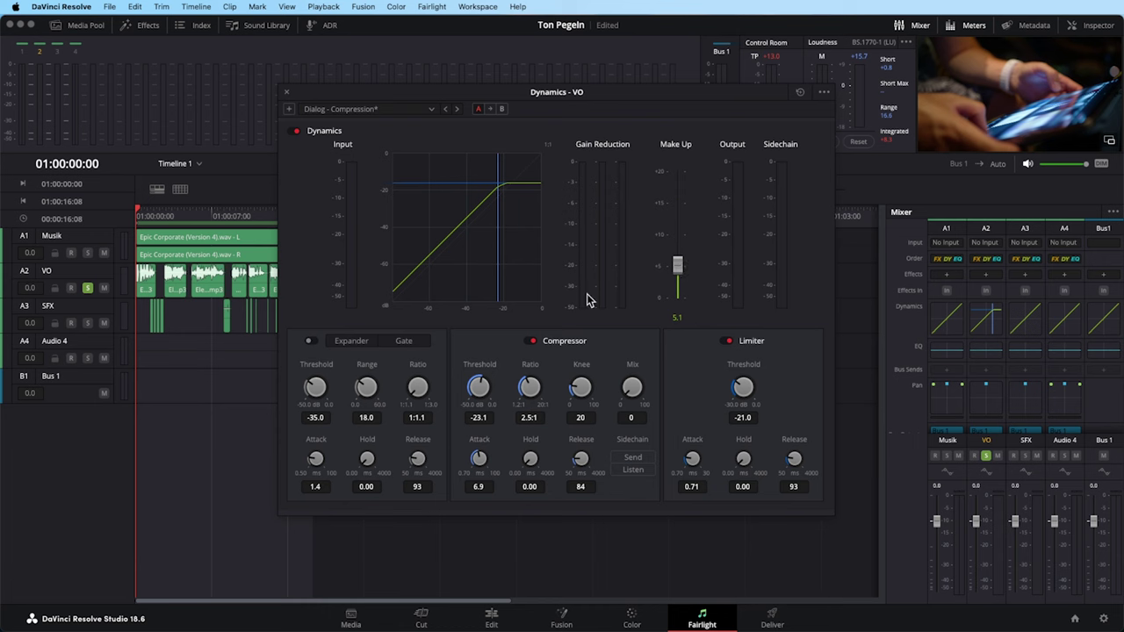
key("space")
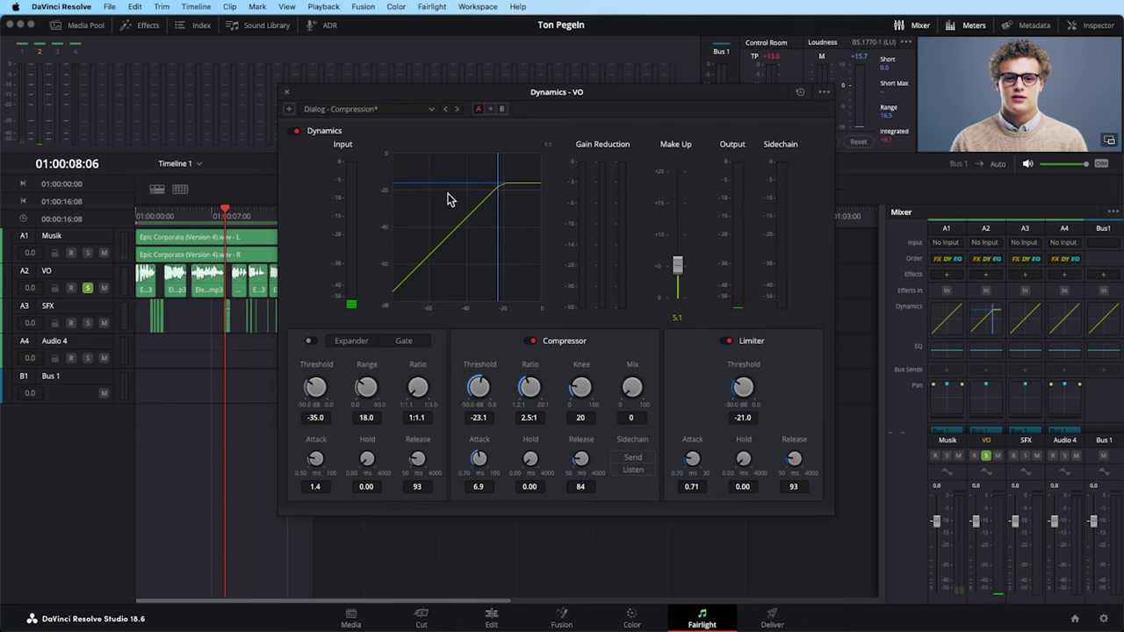
Close the VO dynamics window, unsolo VO and play the full mix from the start.
left_click(286, 93)
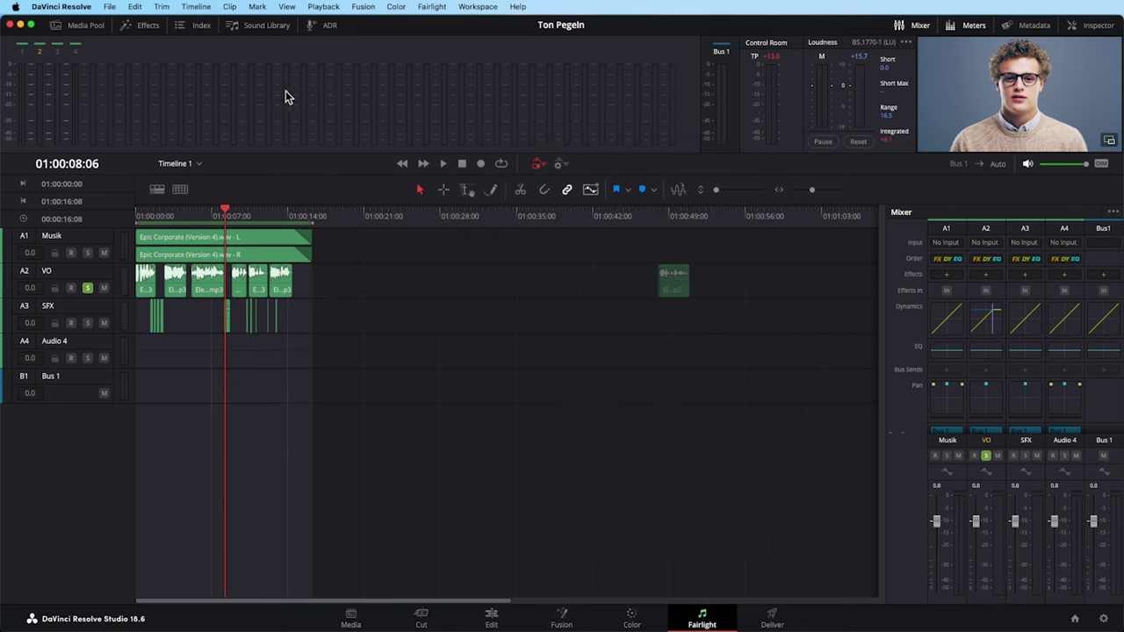
left_click(87, 288)
left_click_drag(155, 217, 113, 211)
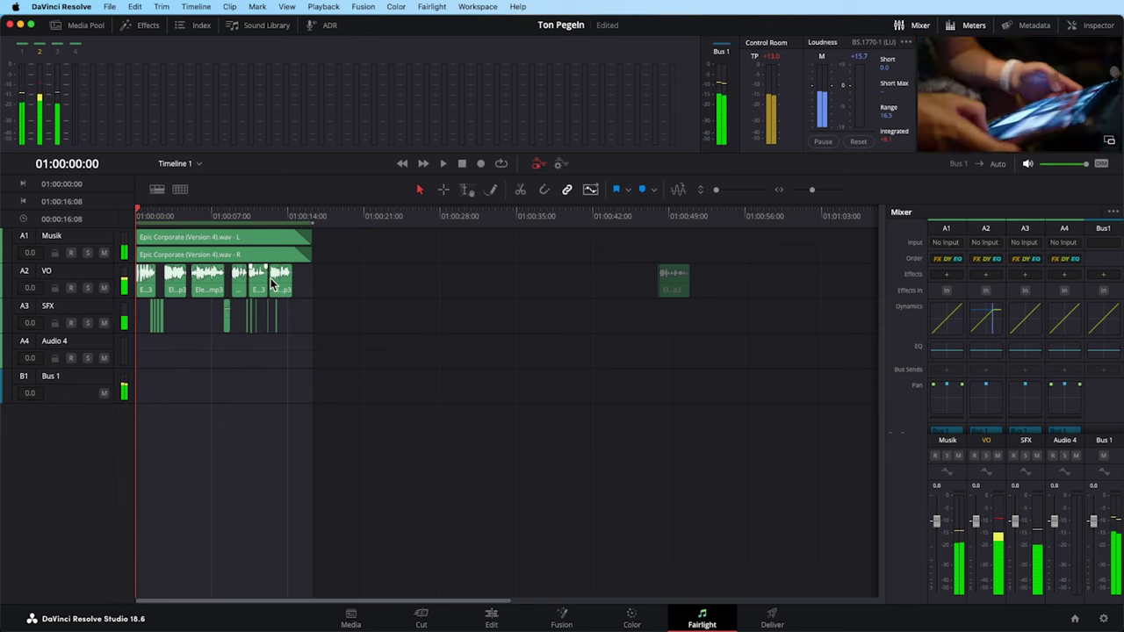
key("space")
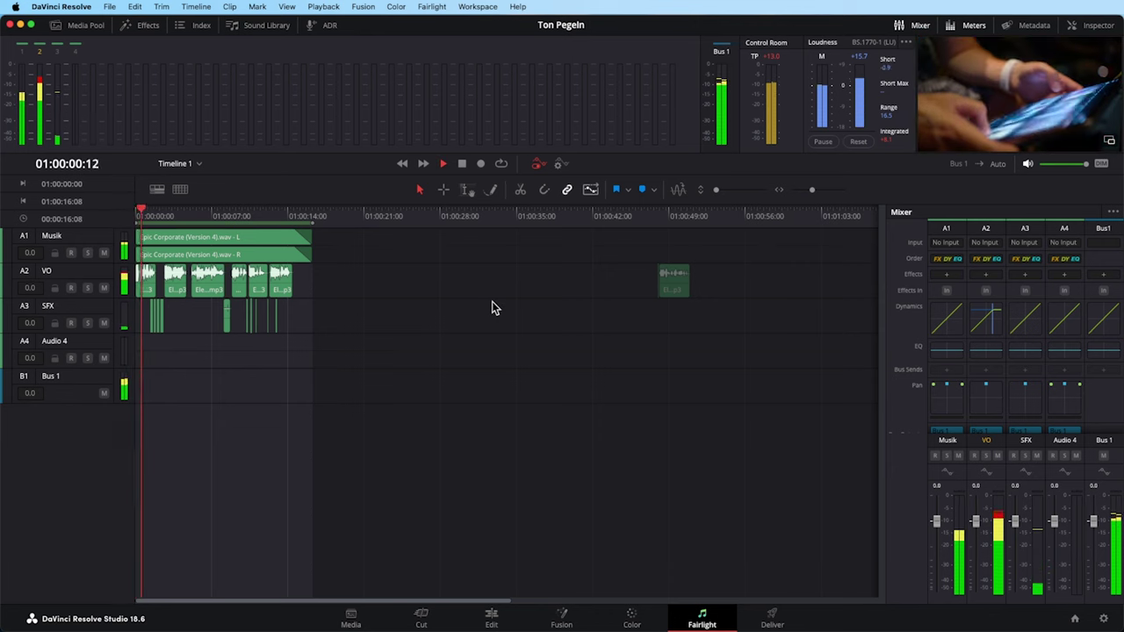
key("space")
Select the Epic Corporate clip, return to the Edit page and scrub to about five seconds.
left_click(170, 254)
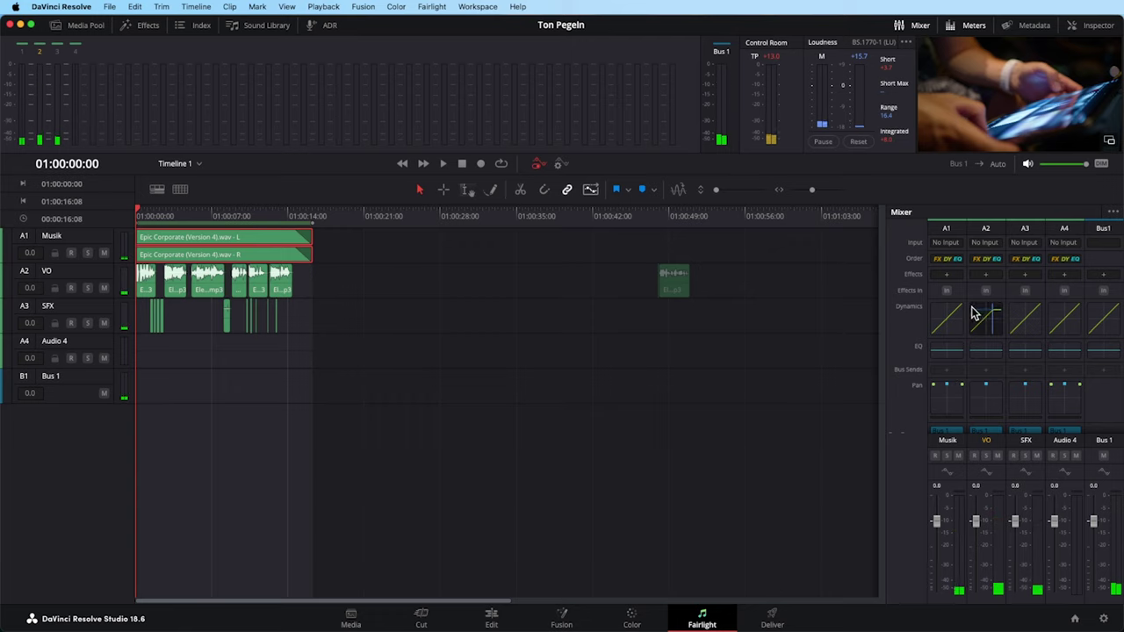
key("shift+4")
key("space")
left_click_drag(168, 393, 320, 493)
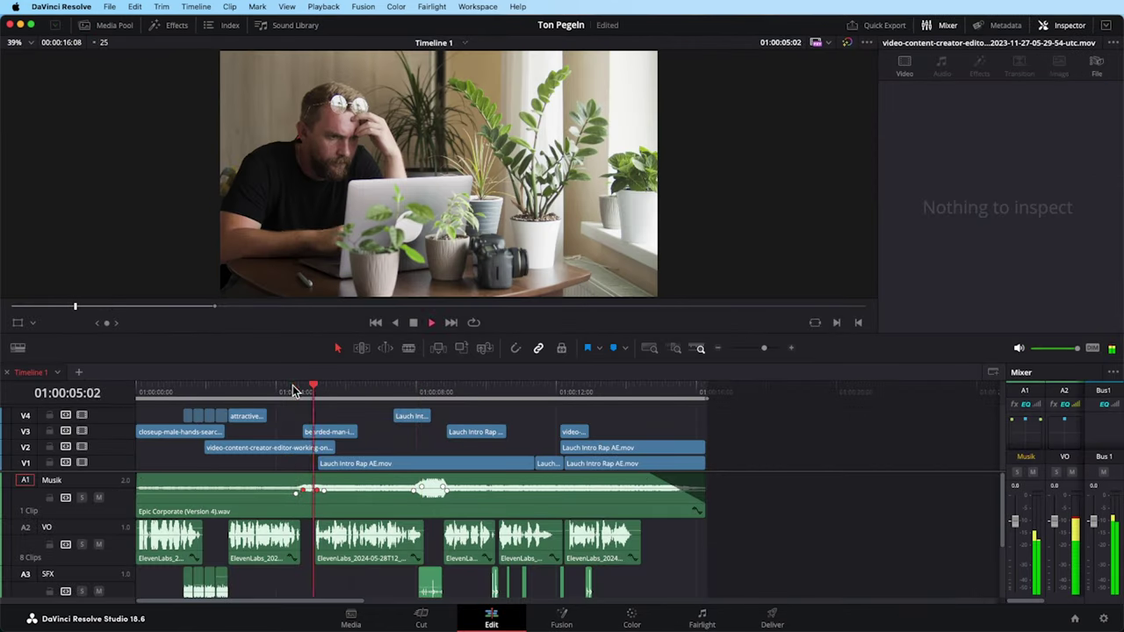
Lower the Musik clip's volume to about -20.87 dB and play the mix back.
left_click(320, 492)
key("space")
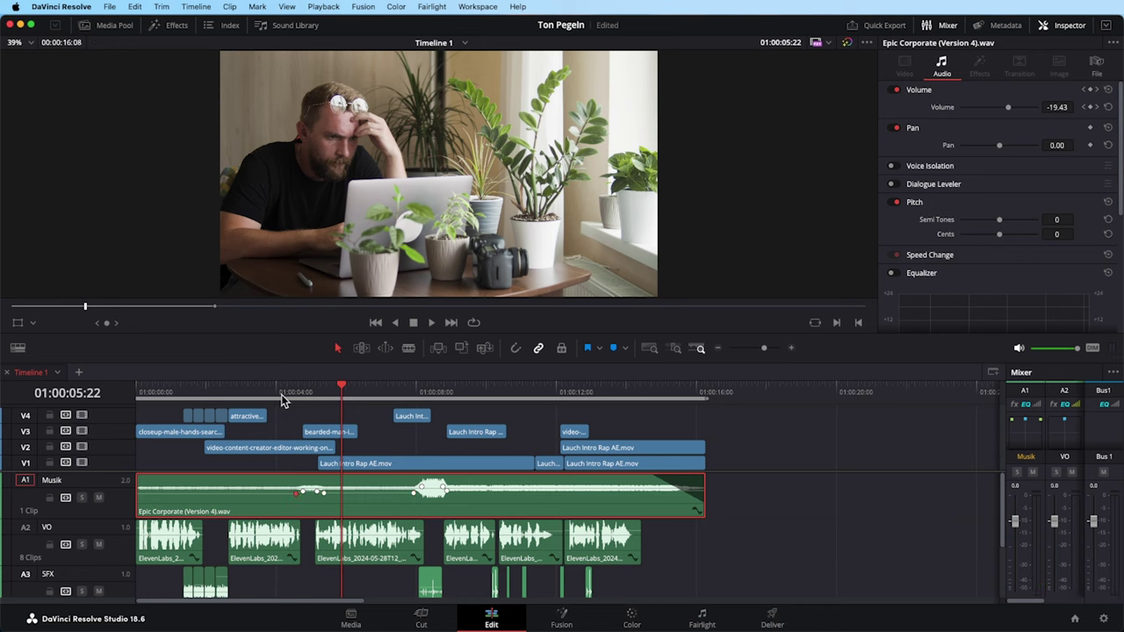
left_click_drag(376, 497, 445, 490)
left_click_drag(637, 504, 637, 478)
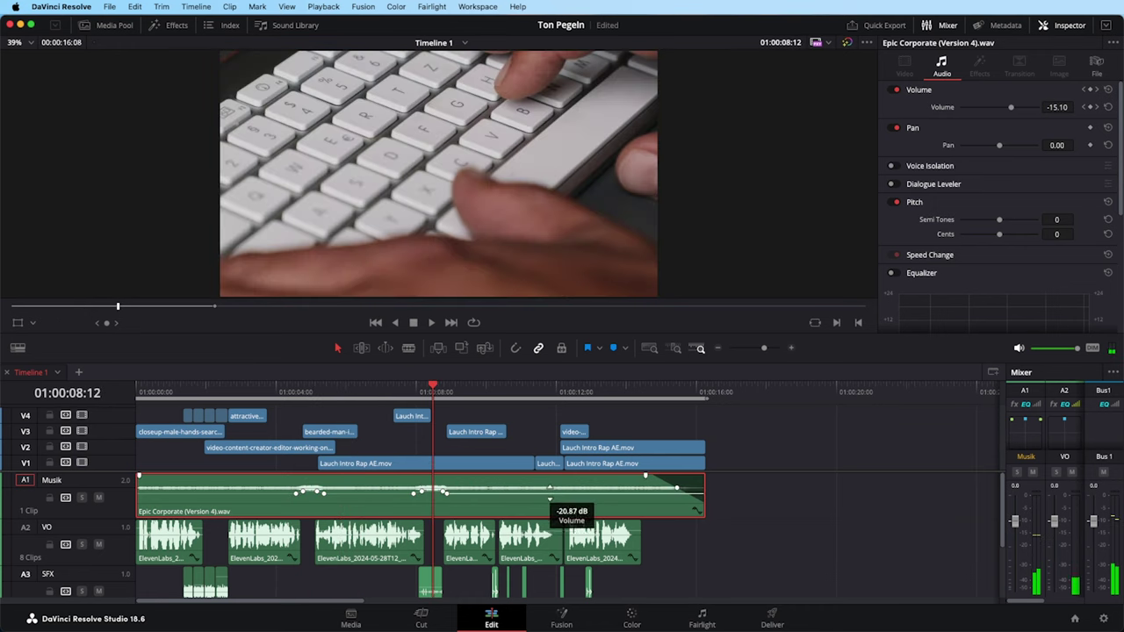
scroll(757, 500, "down", 2)
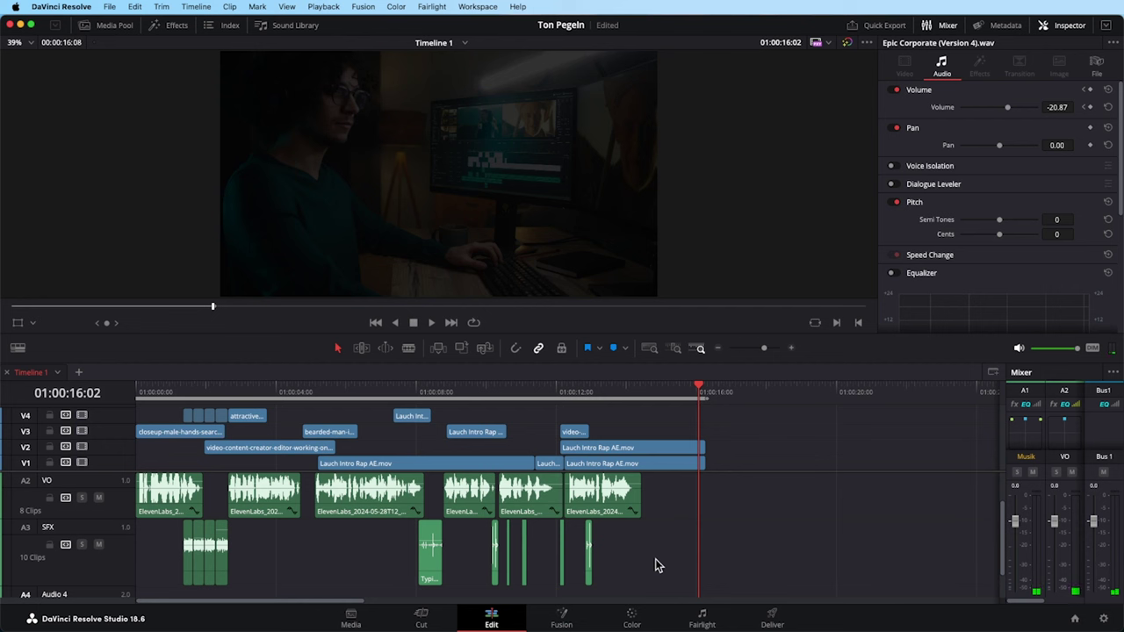
scroll(844, 498, "up", 2)
left_click(845, 499)
key("space")
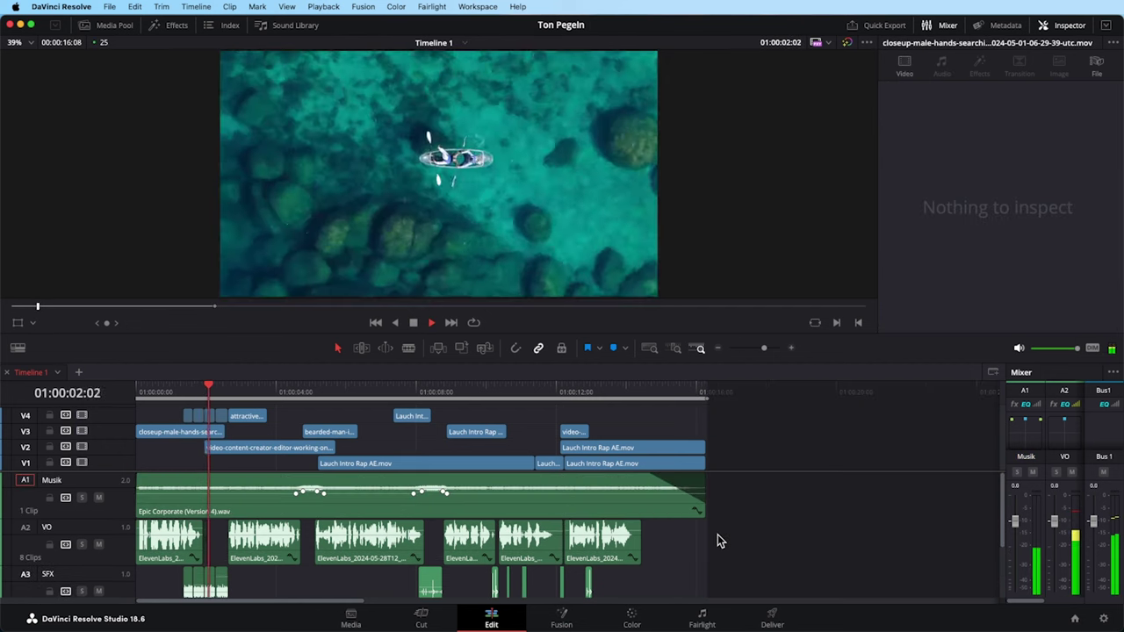
key("space")
Zoom in near the timeline start and give the first SFX clip a short fade-in.
scroll(301, 569, "down", 2)
left_click(185, 391)
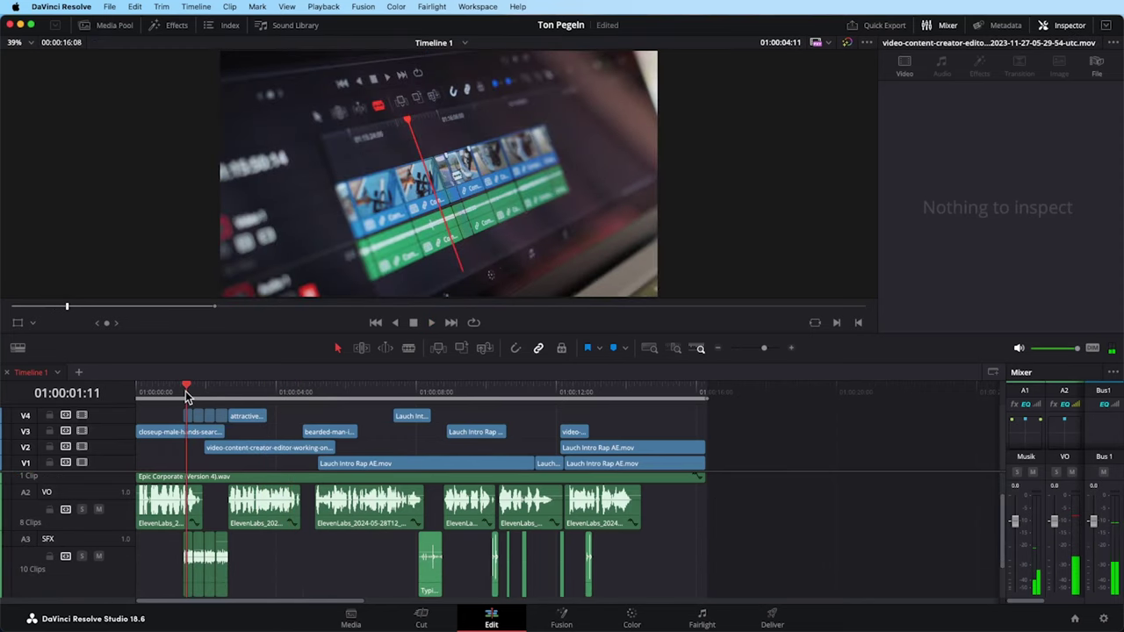
key("super+equal")
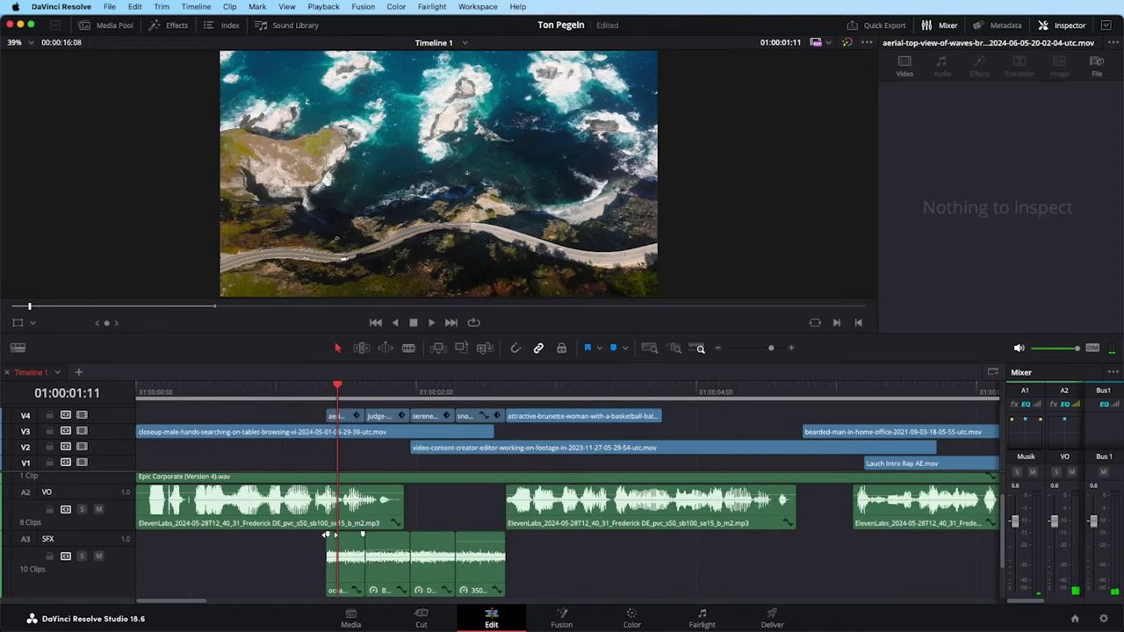
left_click_drag(326, 534, 338, 533)
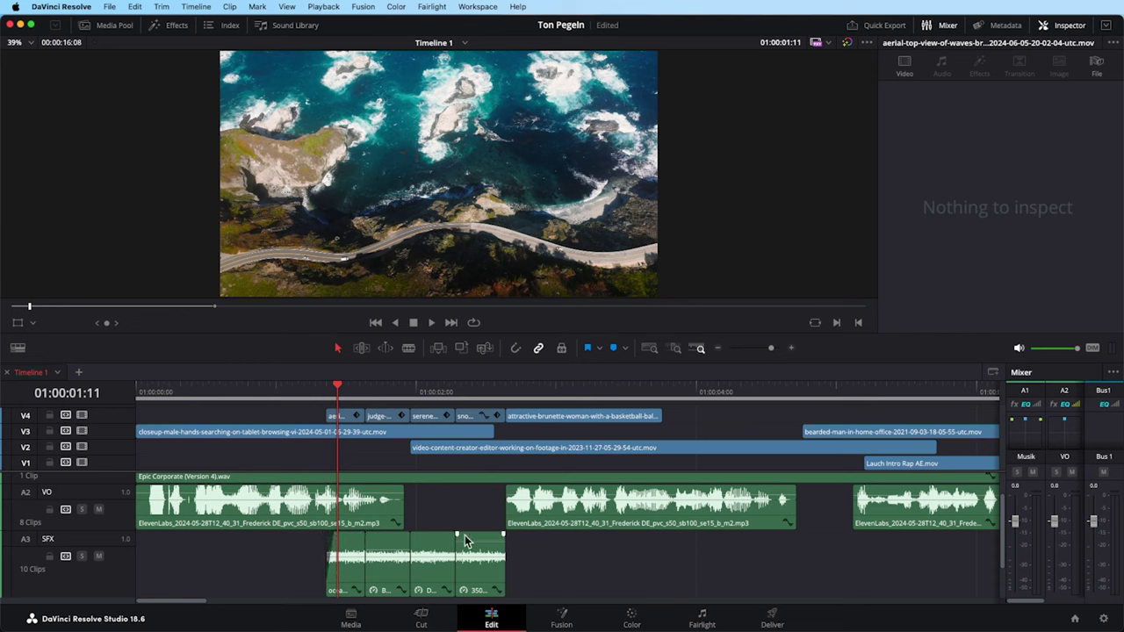
left_click_drag(407, 534, 406, 534)
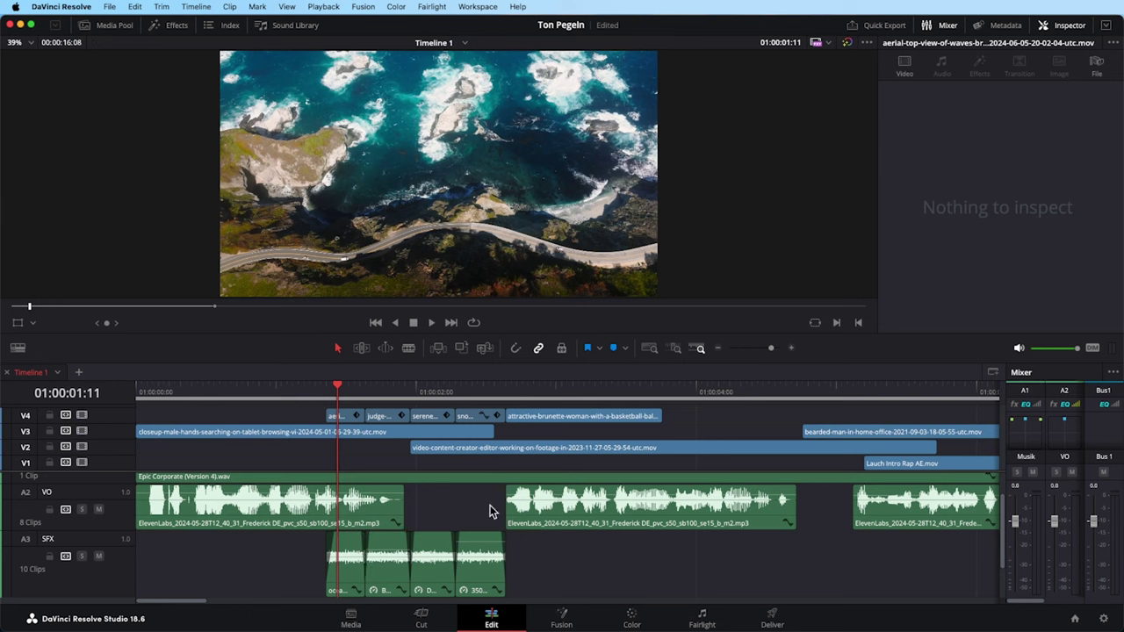
left_click(301, 392)
Apply the Dialog - Male EQ preset to the VO track, then bring up the Musik equalizer.
key("space")
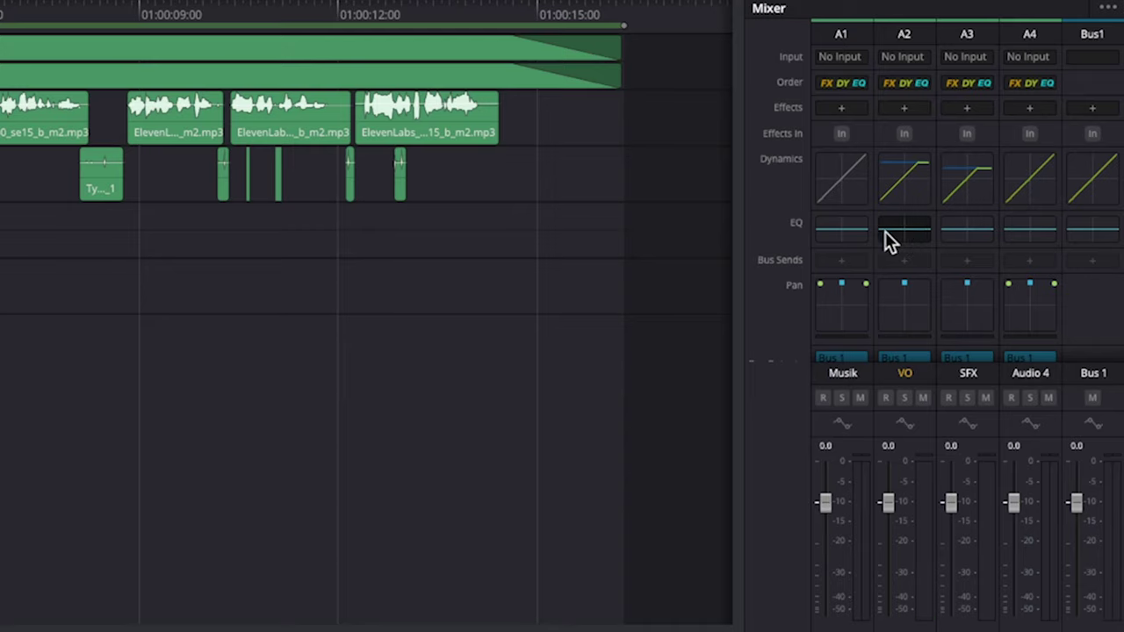
double_click(901, 229)
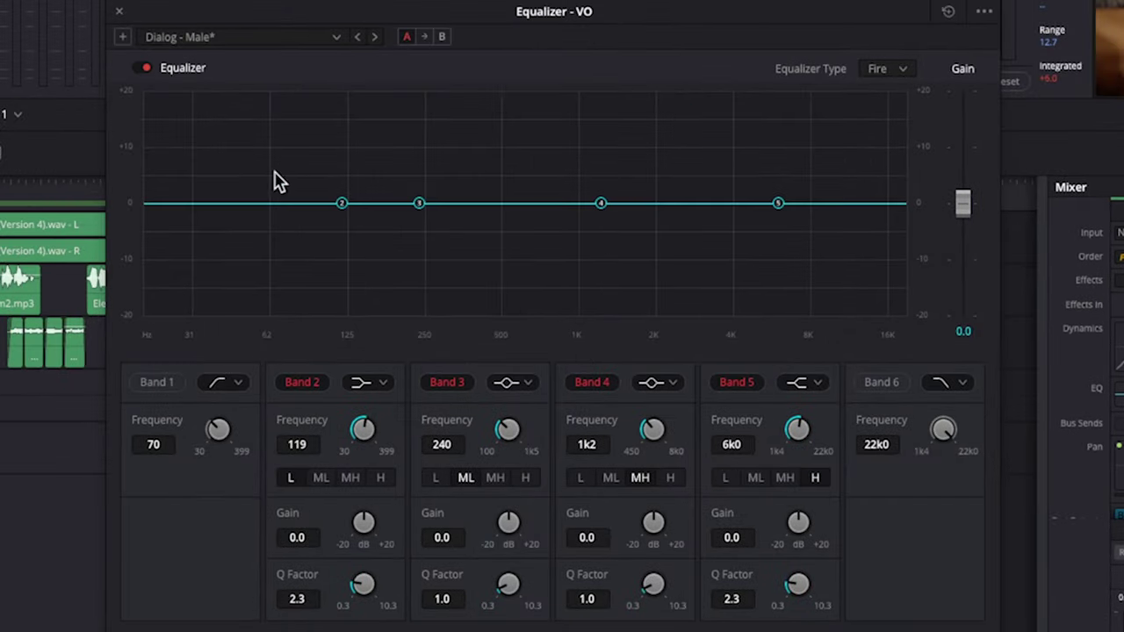
left_click(240, 37)
left_click(218, 117)
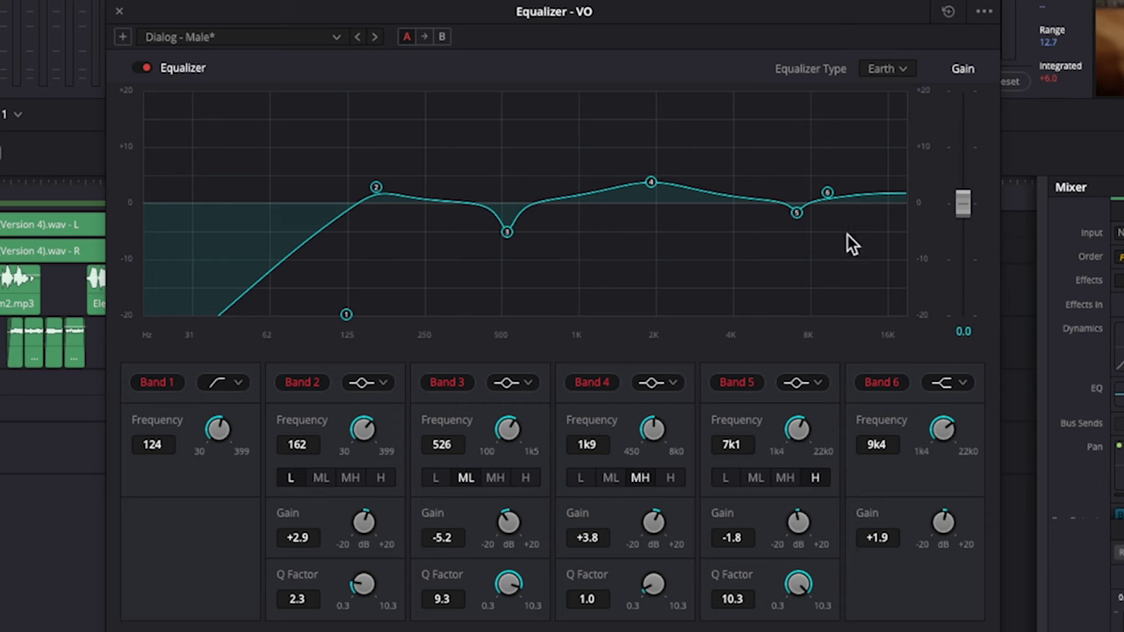
left_click(113, 7)
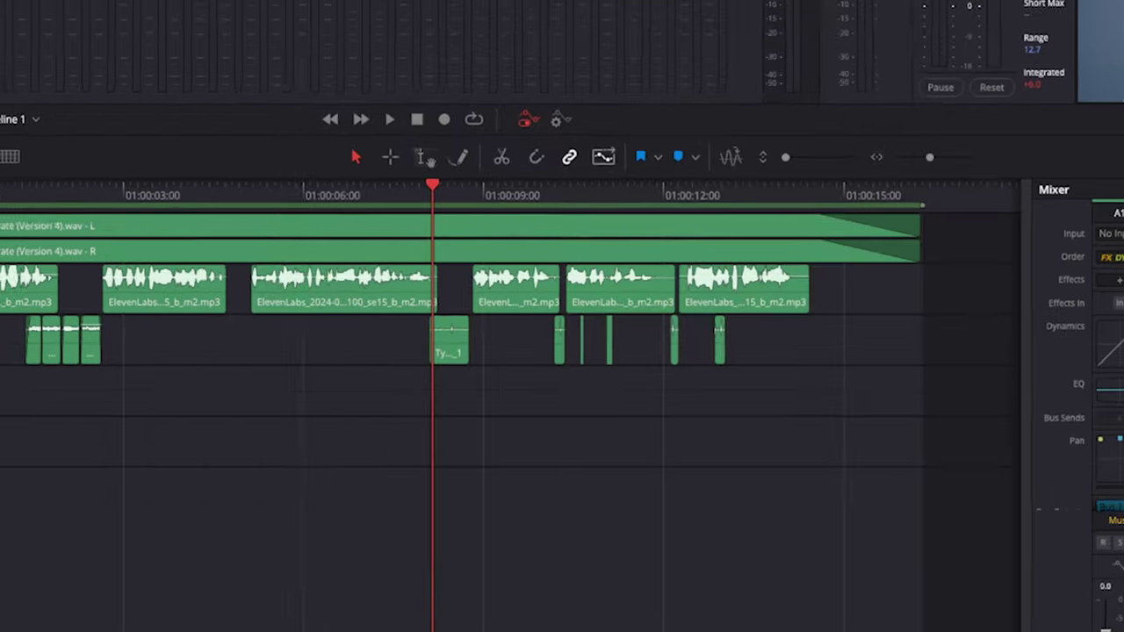
double_click(947, 356)
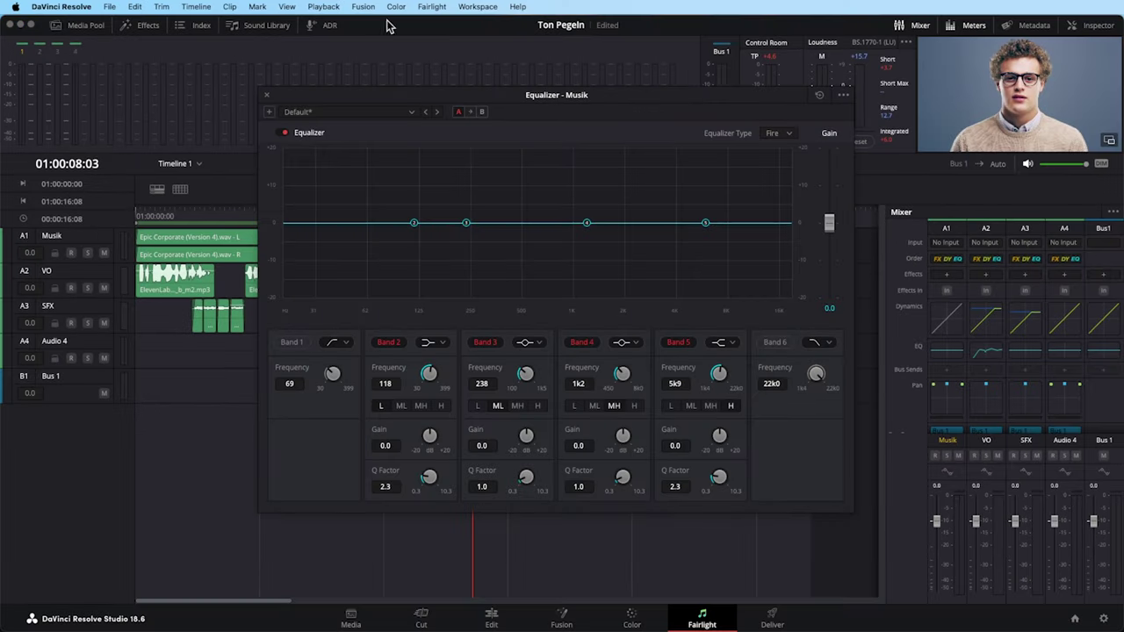
Choose the Music Master - Top end Boost preset in the Musik equalizer.
left_click(316, 112)
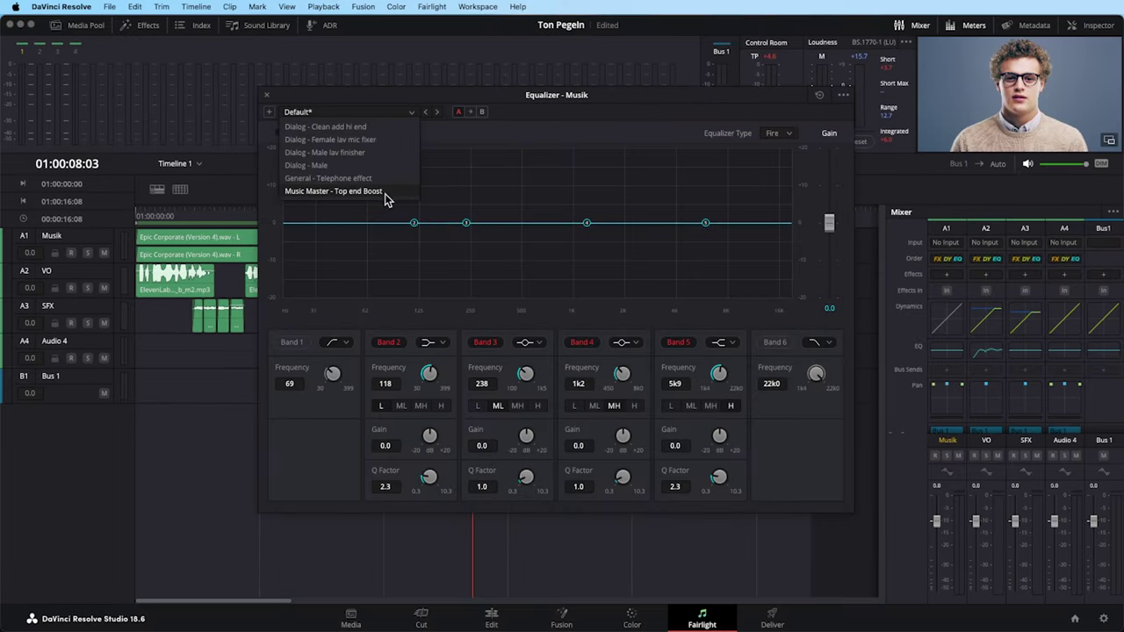
left_click(327, 191)
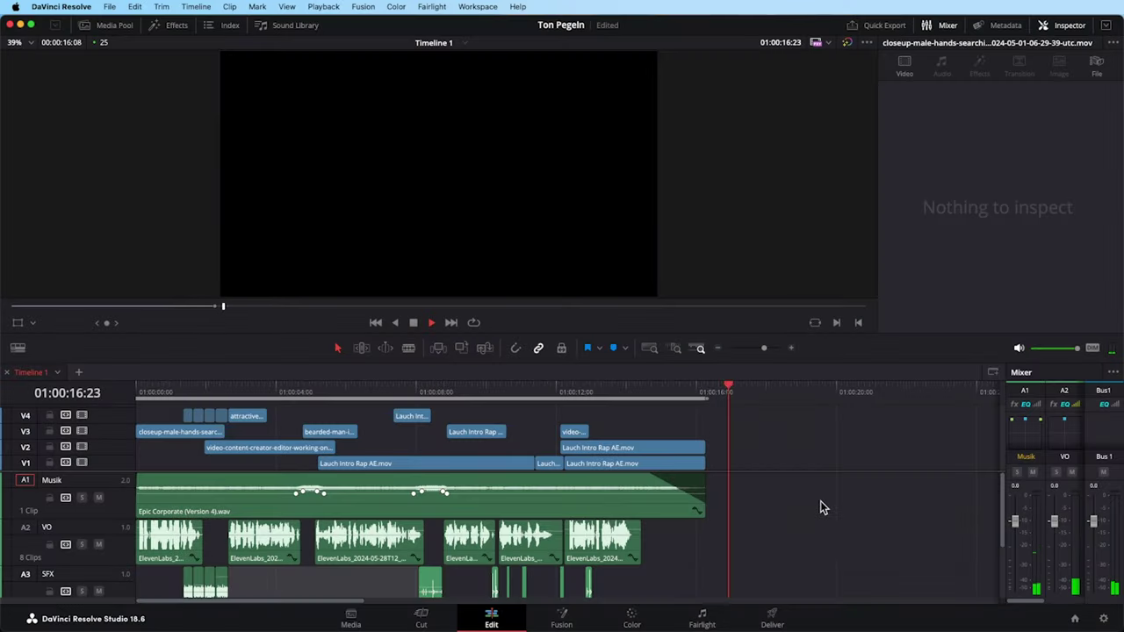
key("space")
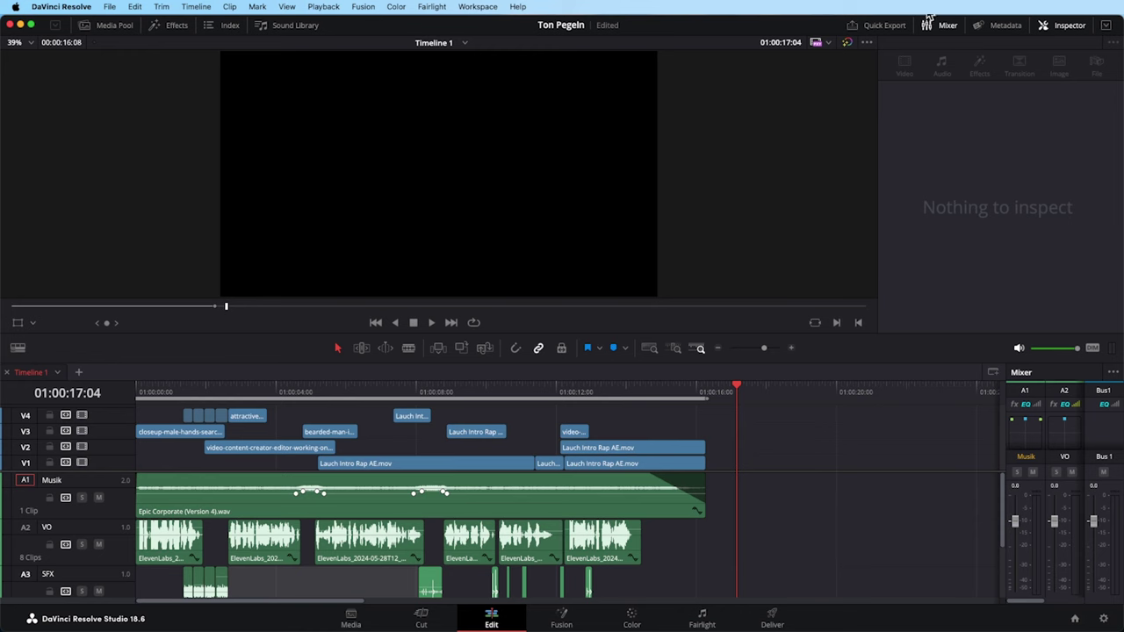
left_click(772, 620)
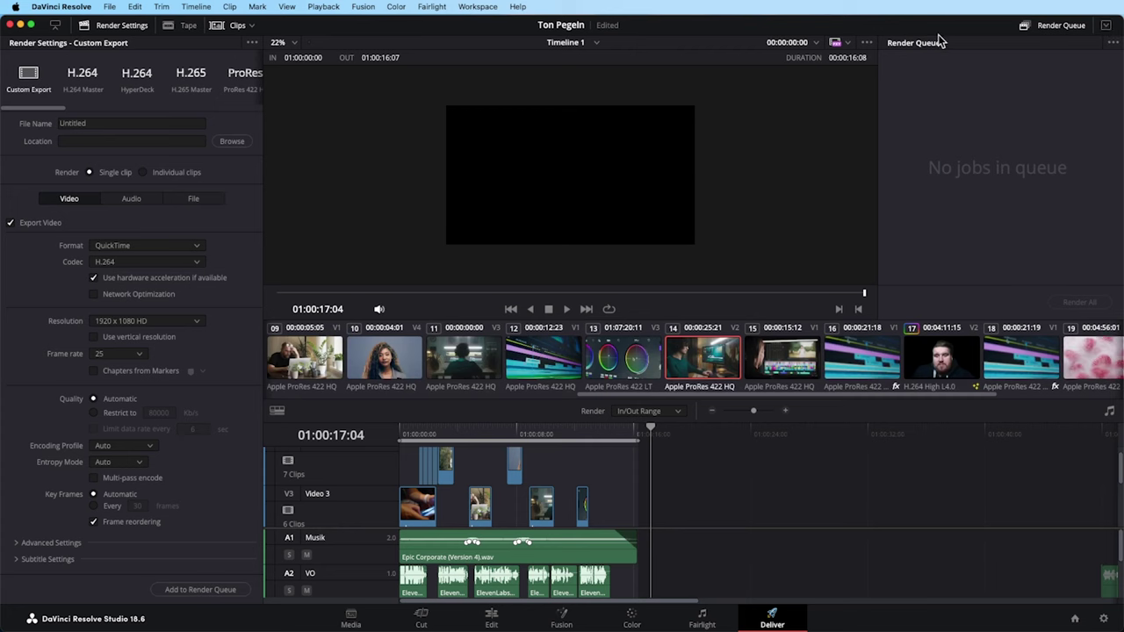
left_click(491, 618)
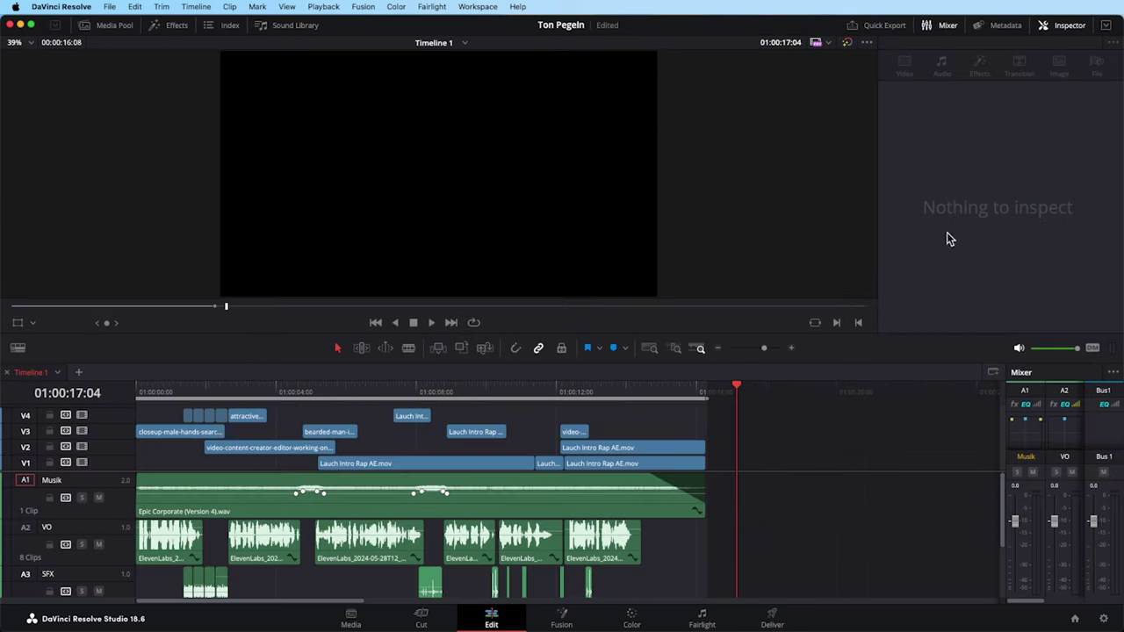
left_click(894, 30)
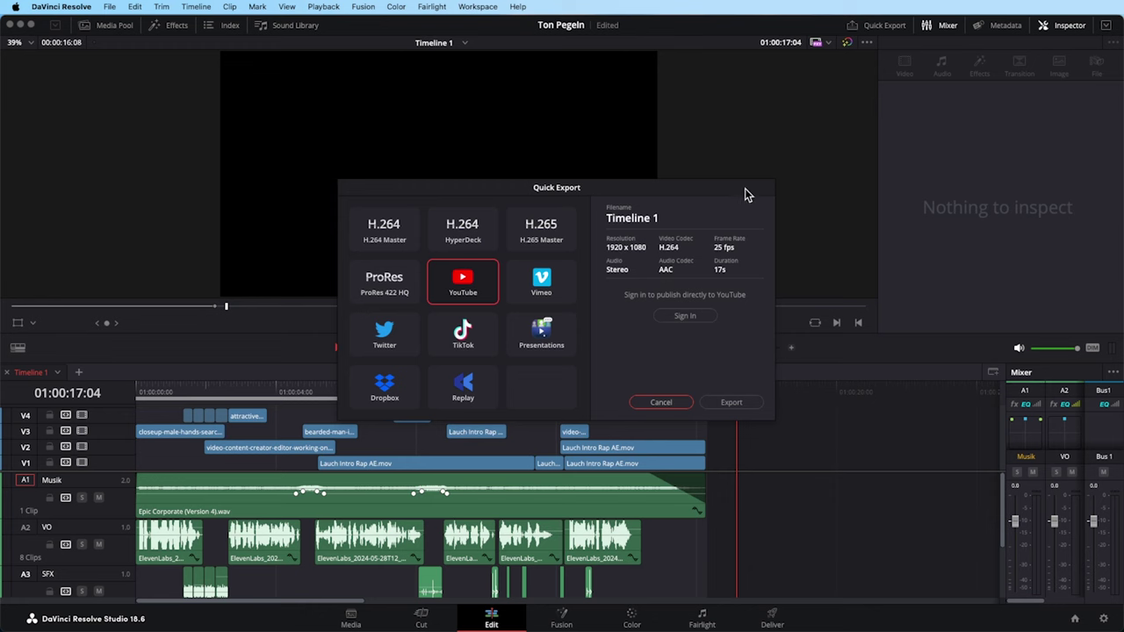
left_click(405, 234)
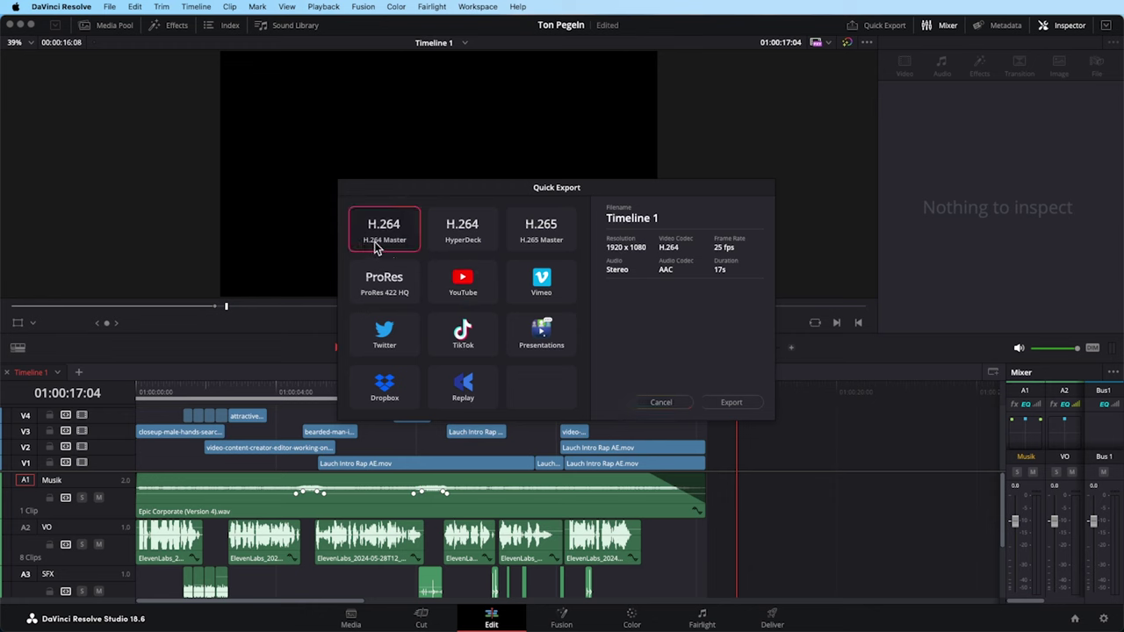
left_click(673, 404)
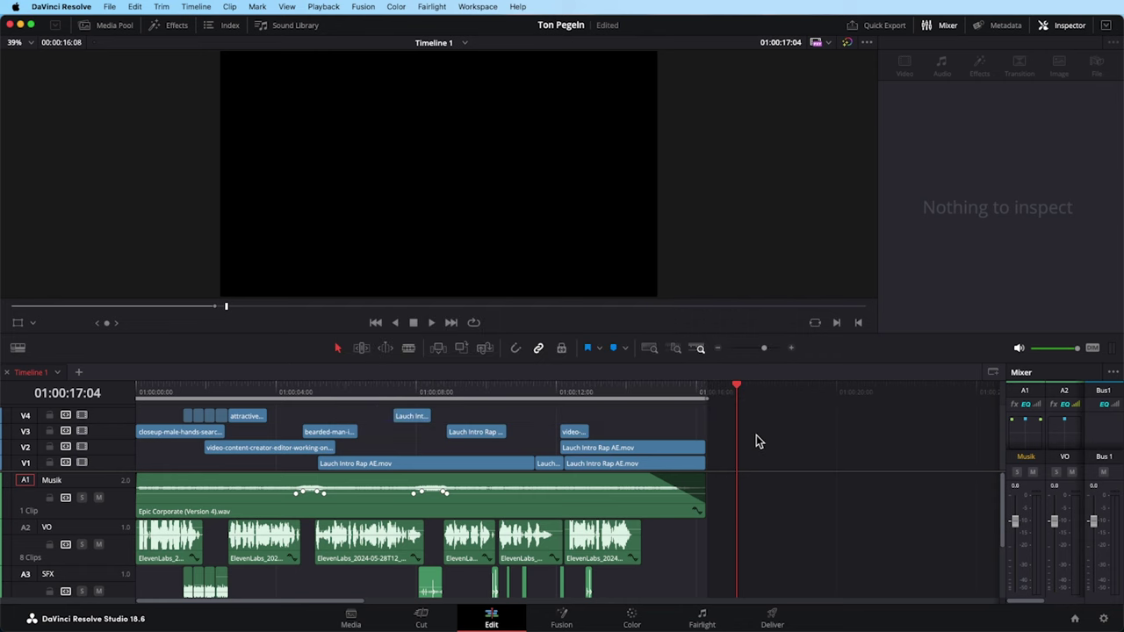